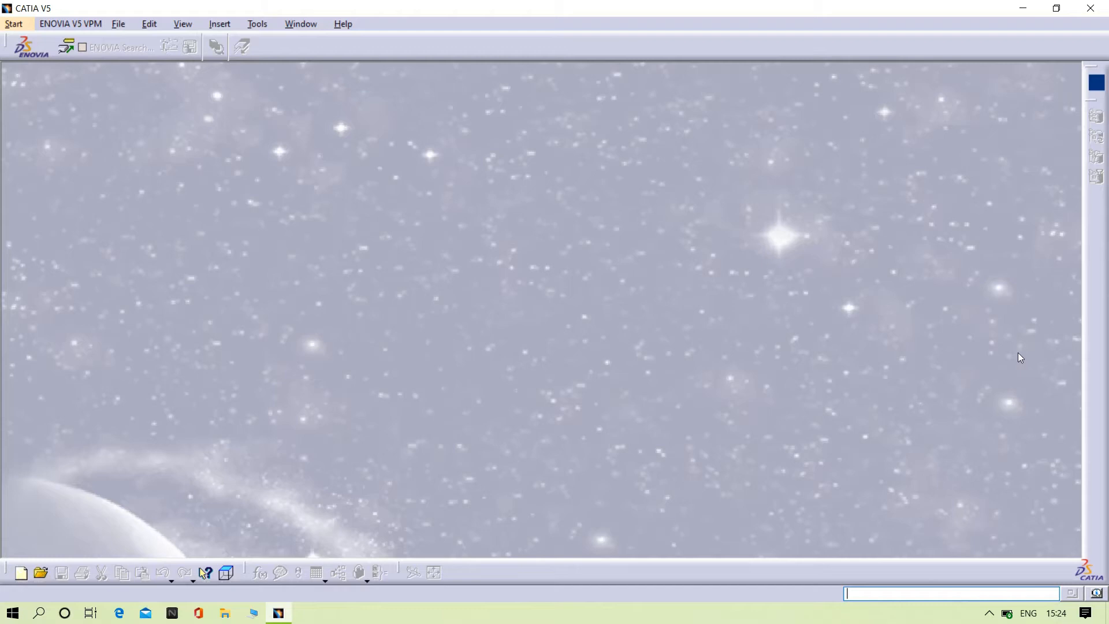
- Create a new assembly product in the Assembly Design workbench
click(12, 24)
mouse_move(51, 62)
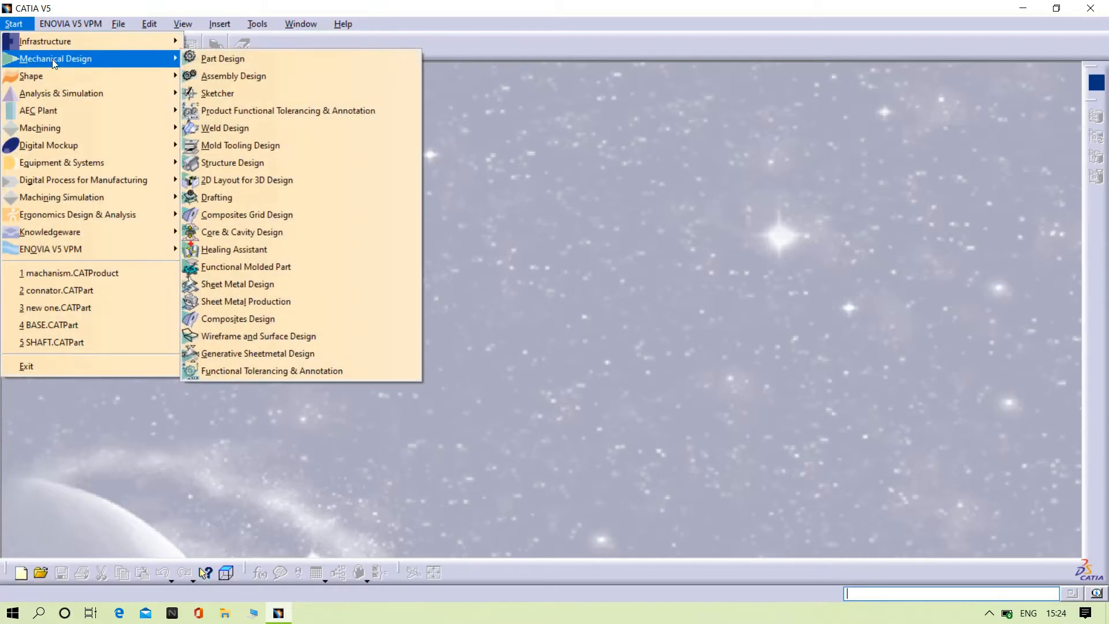
click(254, 74)
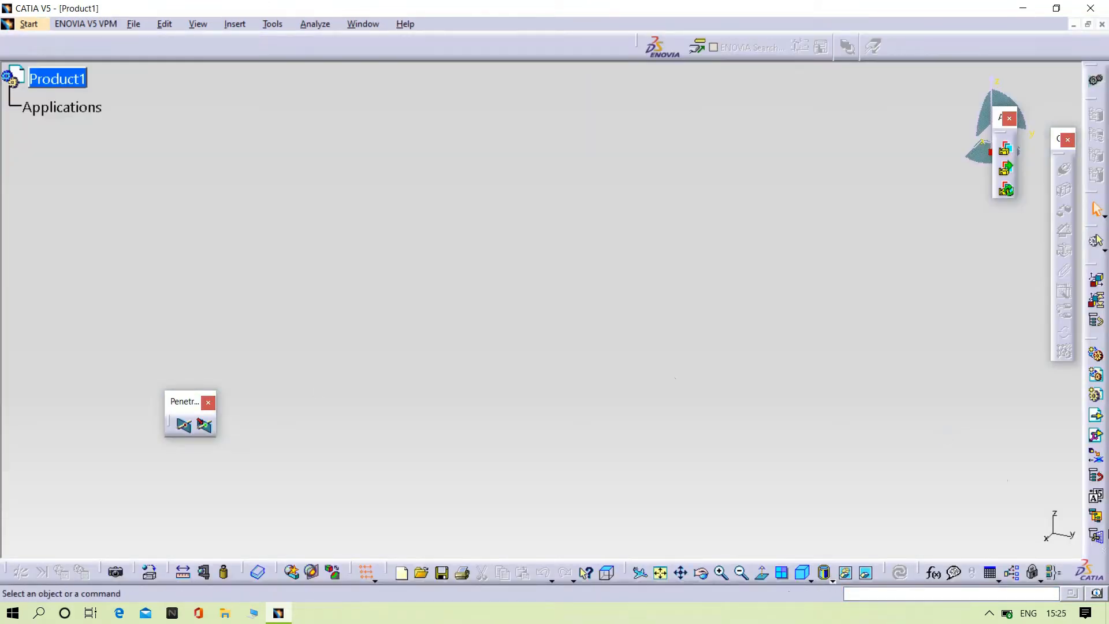
- Insert the existing components BASE, WHEEL, link 001 and link connector from the NEW MACHANISM folder into Product1
right_click(57, 75)
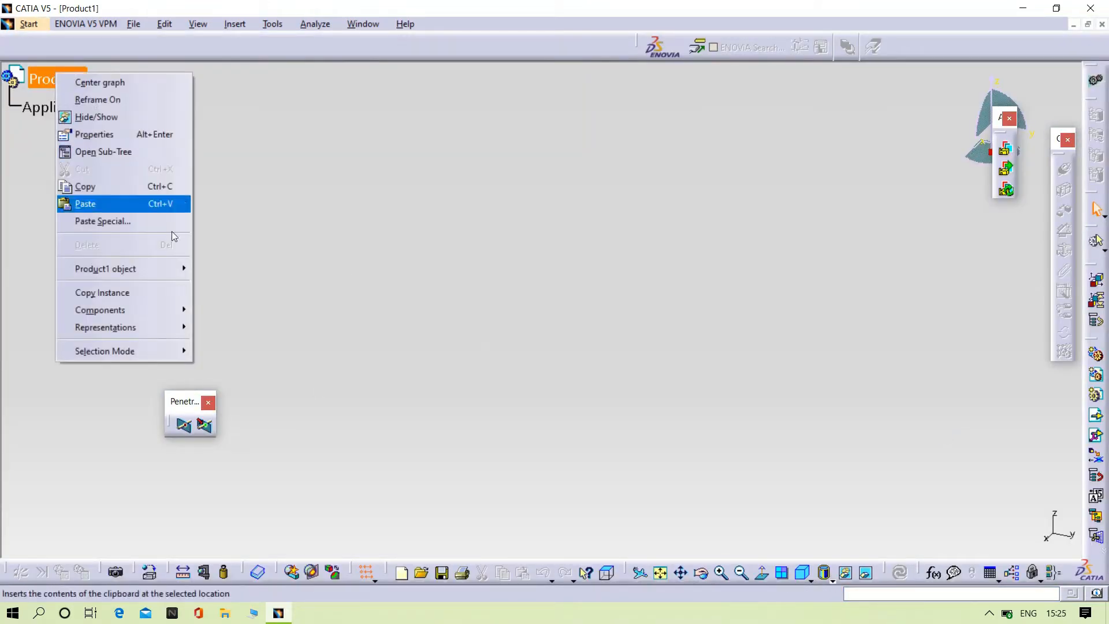
mouse_move(104, 310)
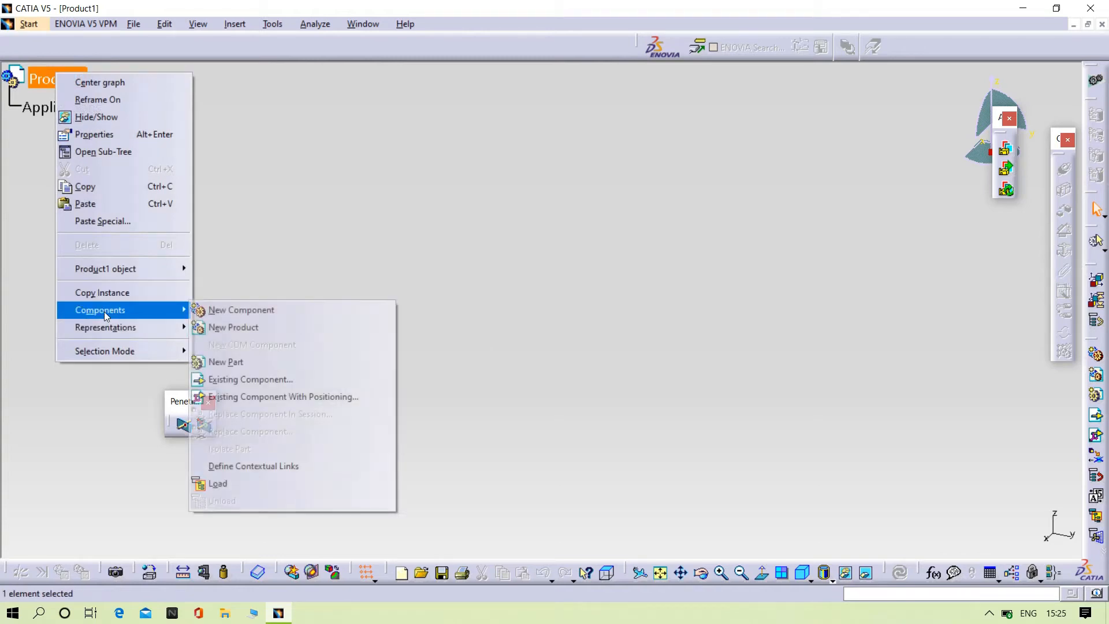
click(253, 377)
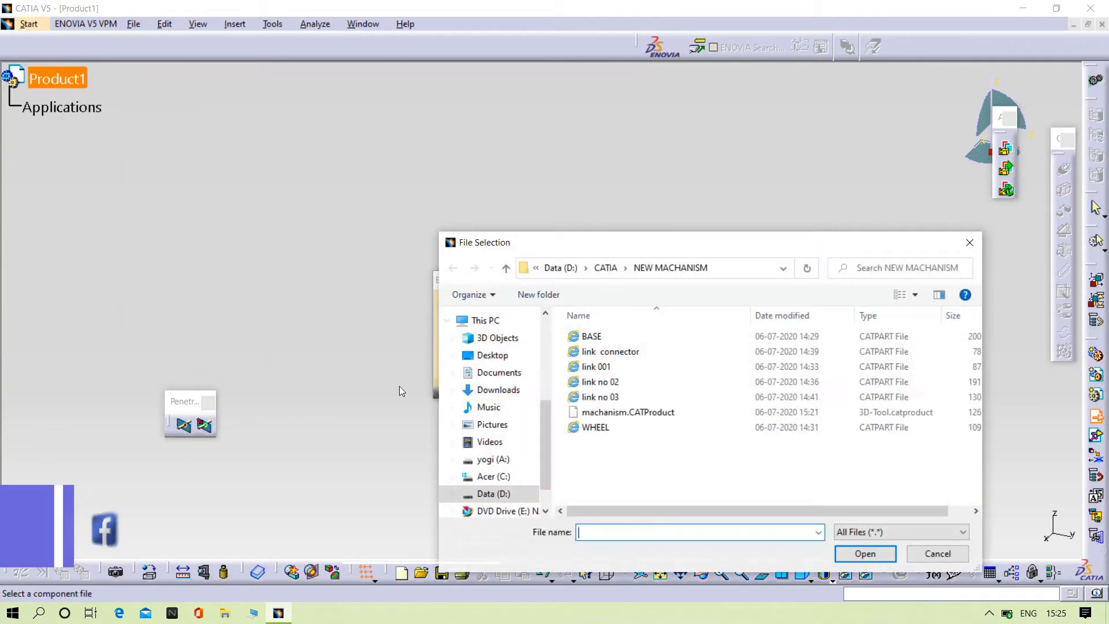
click(598, 336)
ctrl+click(619, 427)
ctrl+click(604, 370)
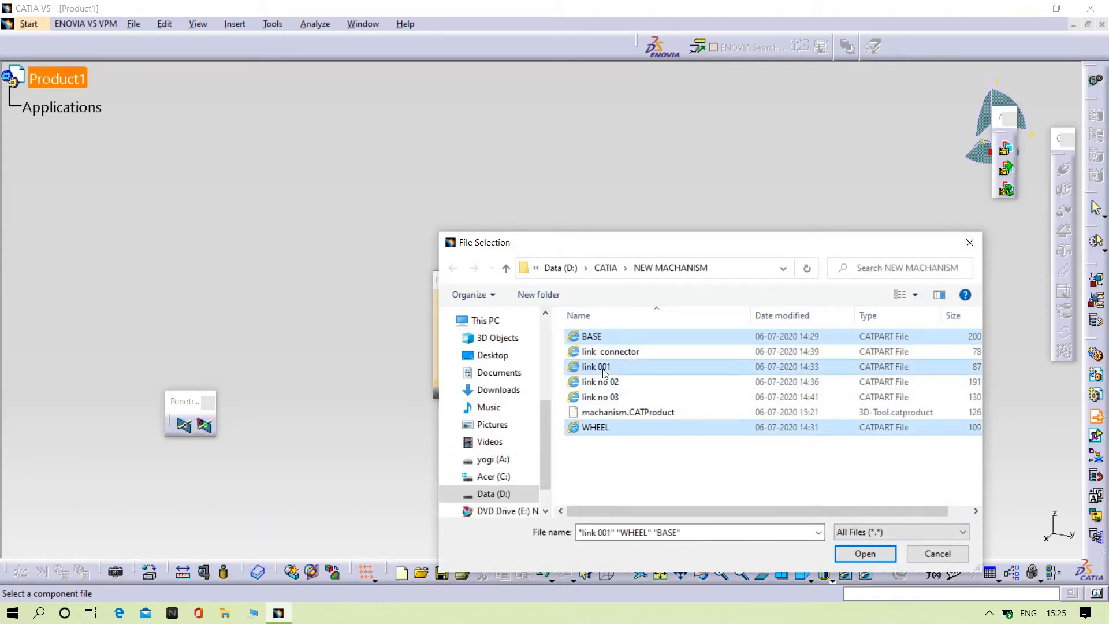
click(853, 549)
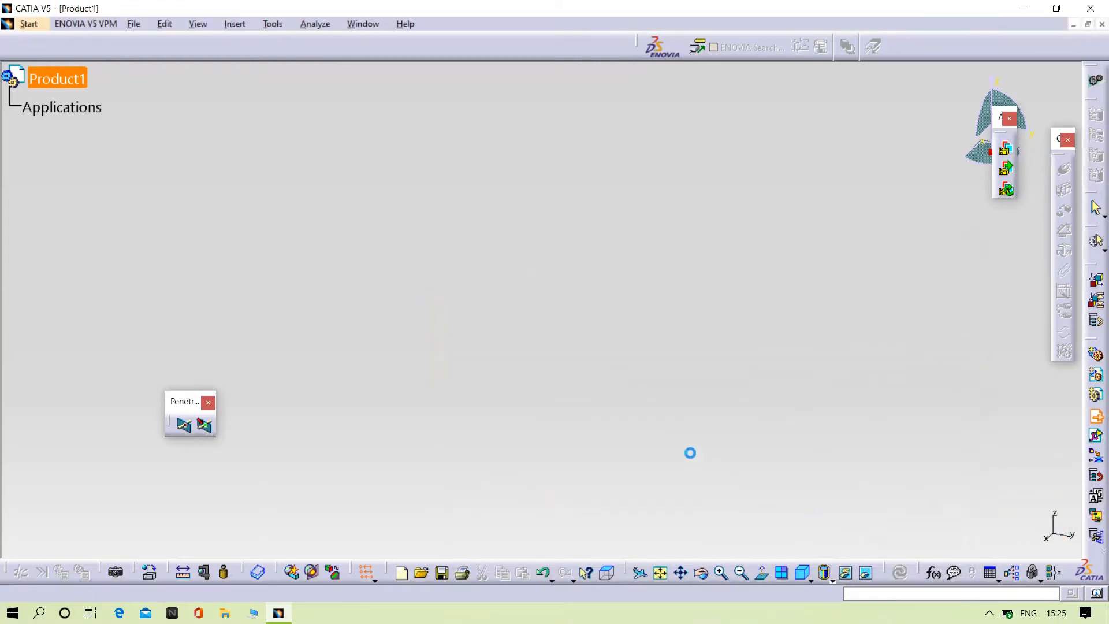
- Spread the red wheel, blue link and green connector away from the orange base along the Y axis with Manipulation
middle_drag(695, 428, 728, 296)
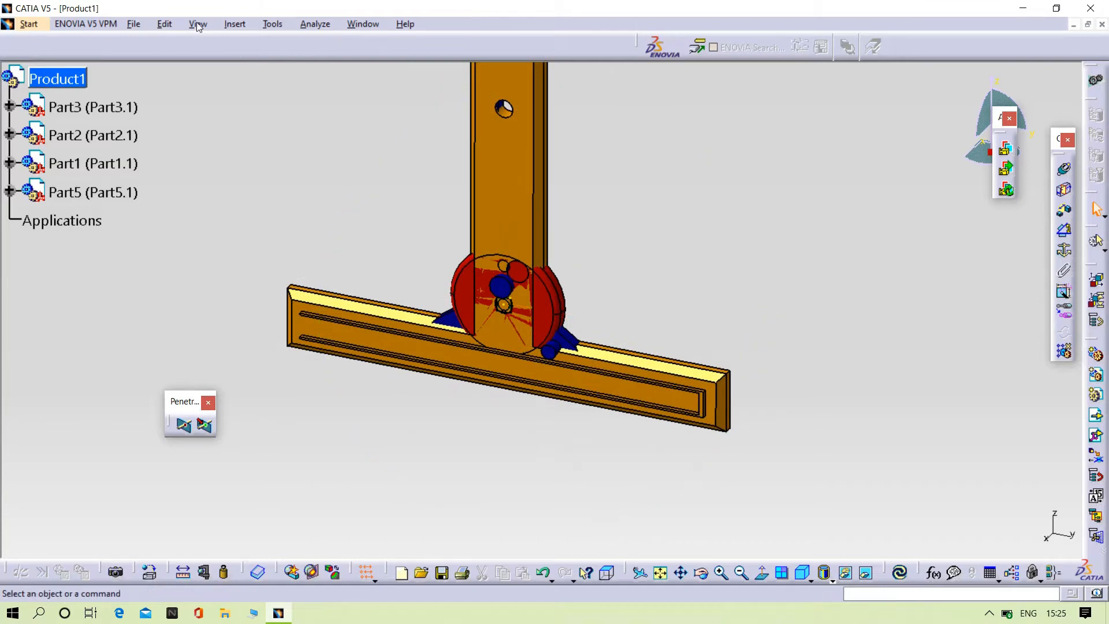
click(165, 24)
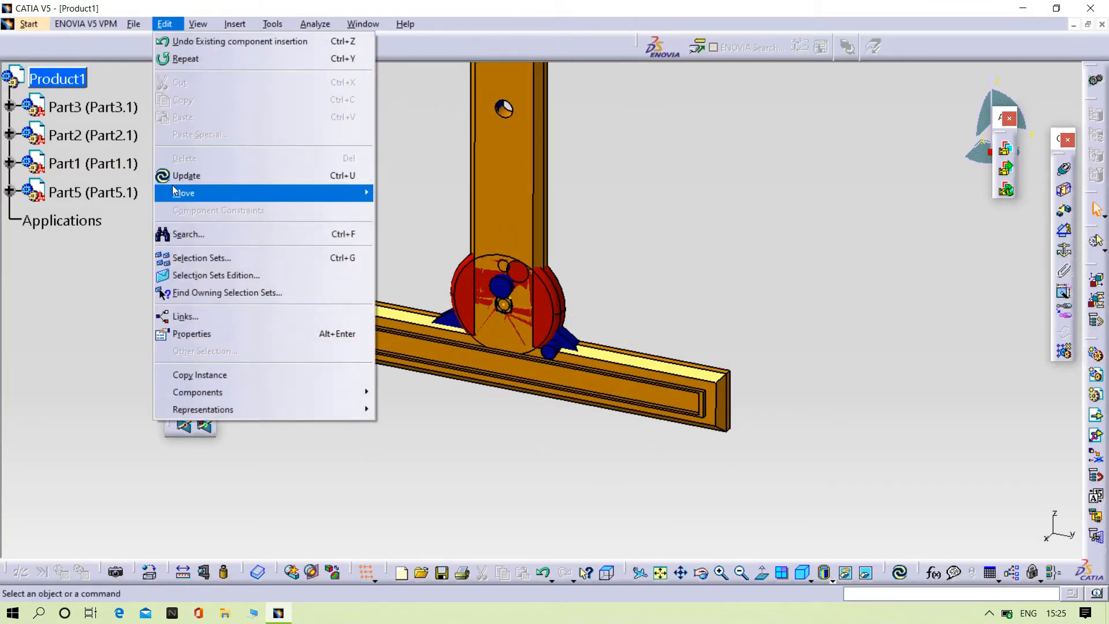
click(379, 193)
middle_drag(709, 339, 788, 384)
click(982, 460)
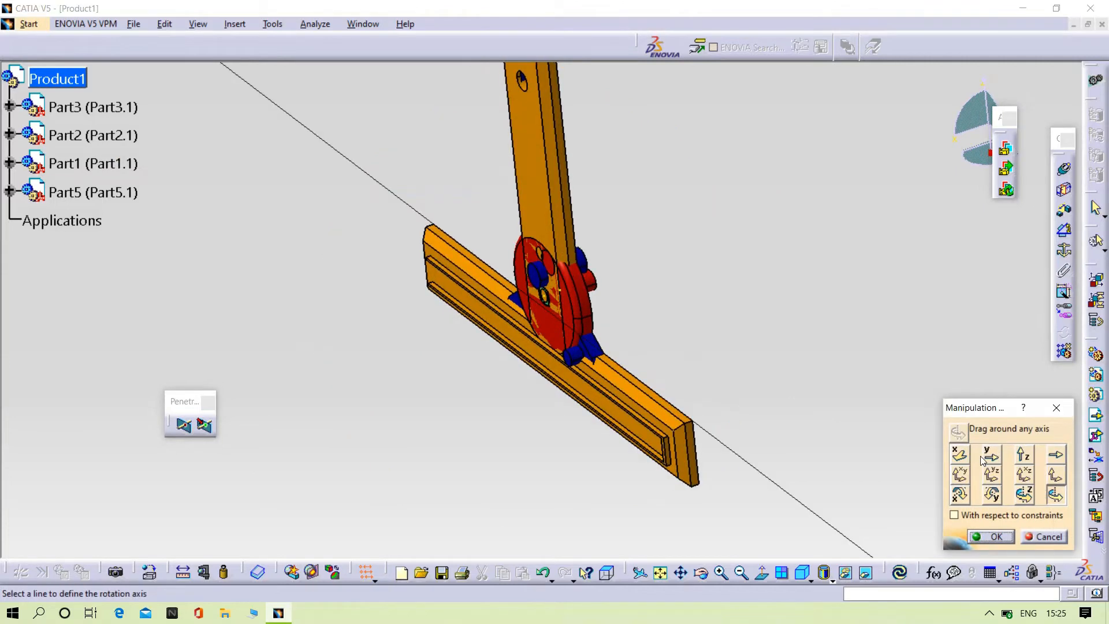
drag(594, 321, 225, 340)
middle_drag(225, 340, 418, 277)
drag(415, 351, 372, 410)
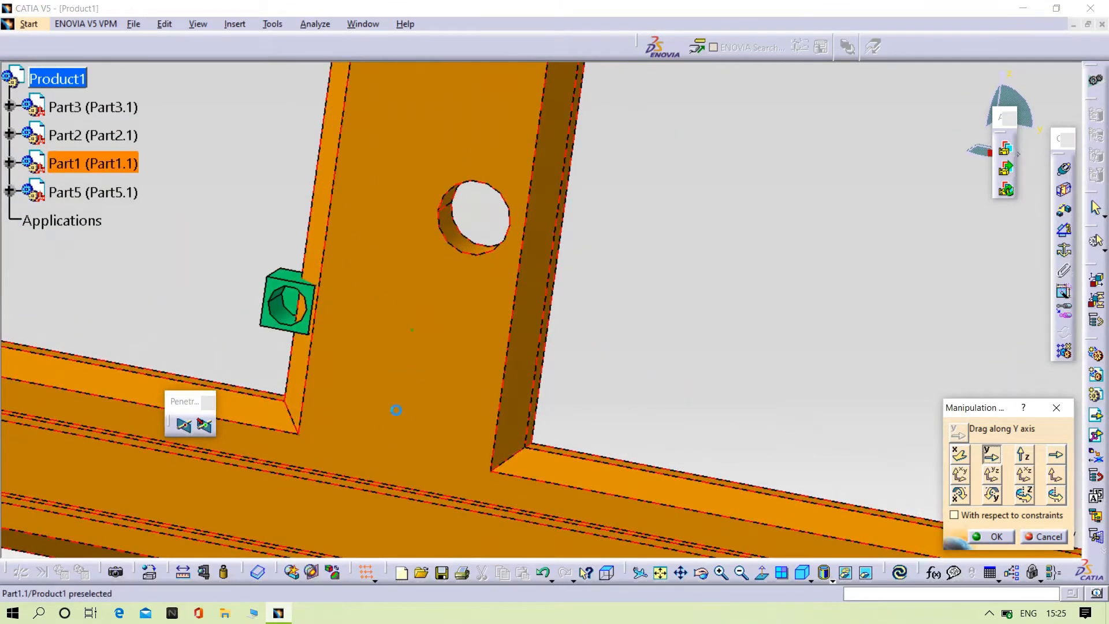
middle_drag(445, 391, 745, 396)
drag(572, 314, 212, 232)
scroll(426, 268, up, 1)
middle_drag(426, 267, 490, 333)
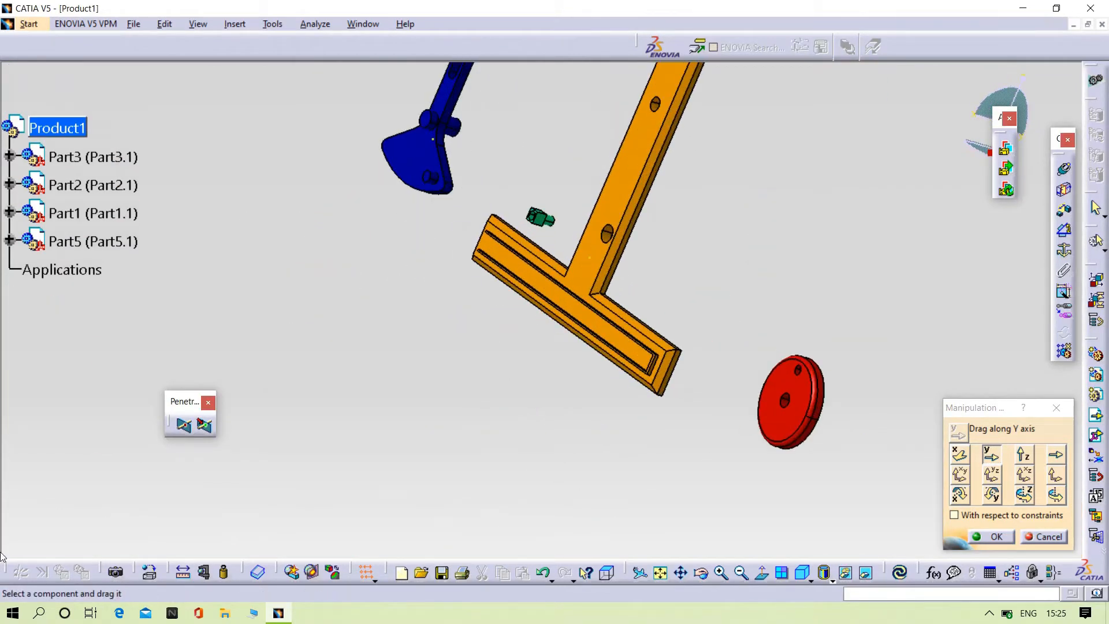
middle_drag(328, 340, 673, 291)
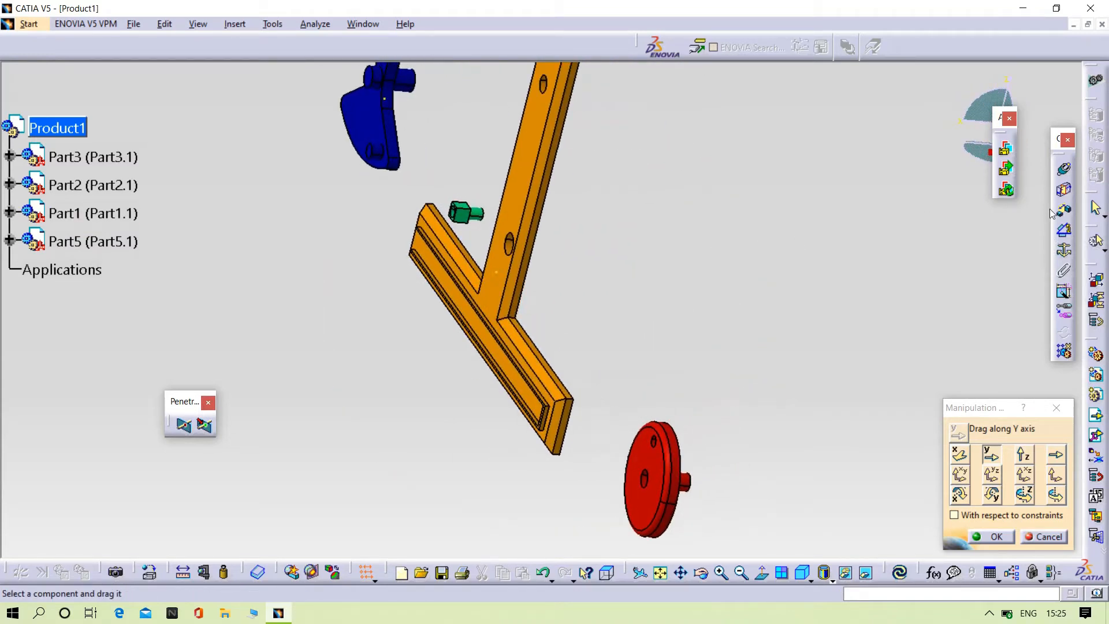
click(992, 536)
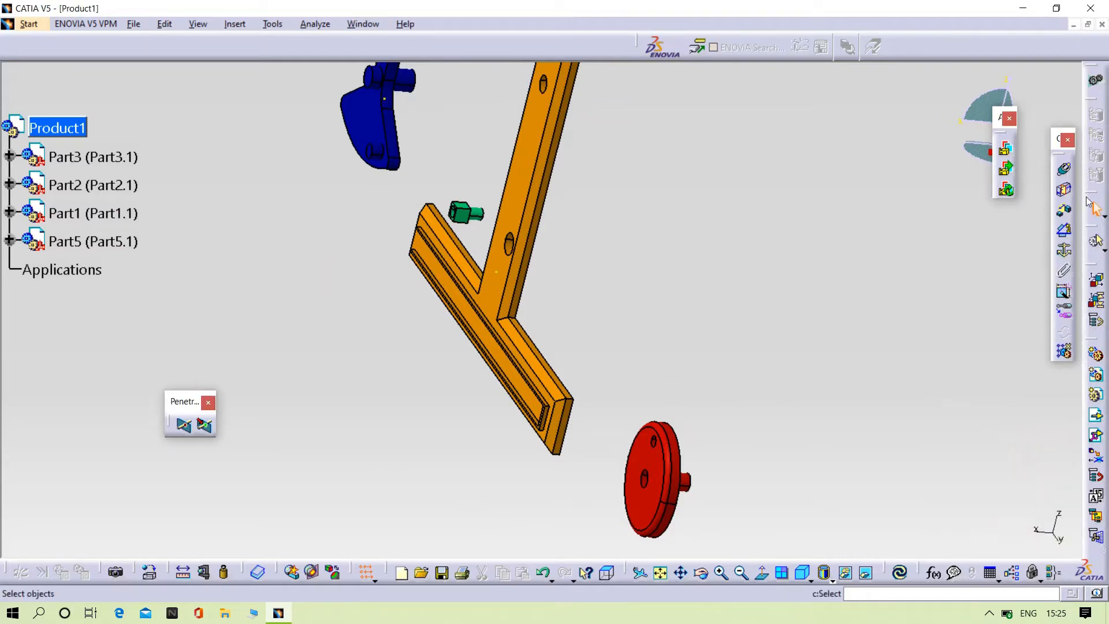
- Add a coincidence constraint between the red wheel's rear pin and the orange base's upper hole, and update the assembly
middle_drag(700, 282, 702, 209)
middle_drag(851, 302, 777, 258)
click(645, 362)
middle_drag(495, 215, 662, 607)
middle_drag(505, 305, 564, 163)
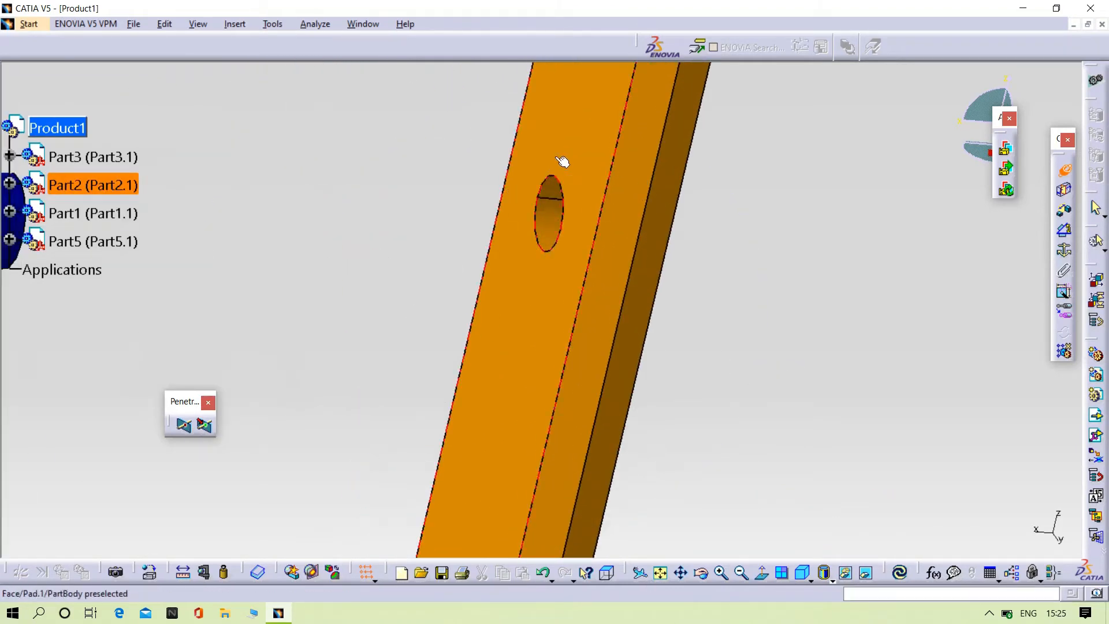
click(559, 208)
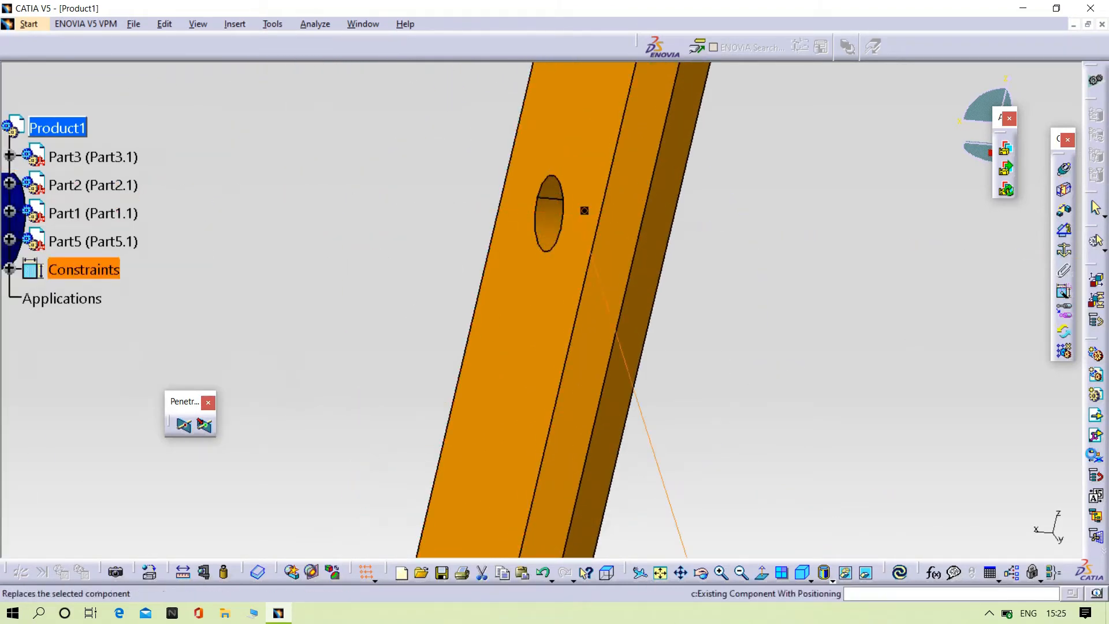
click(900, 574)
- Add an offset constraint seating the red wheel's back face against the front face of the orange base, and update the assembly
middle_drag(767, 418, 641, 419)
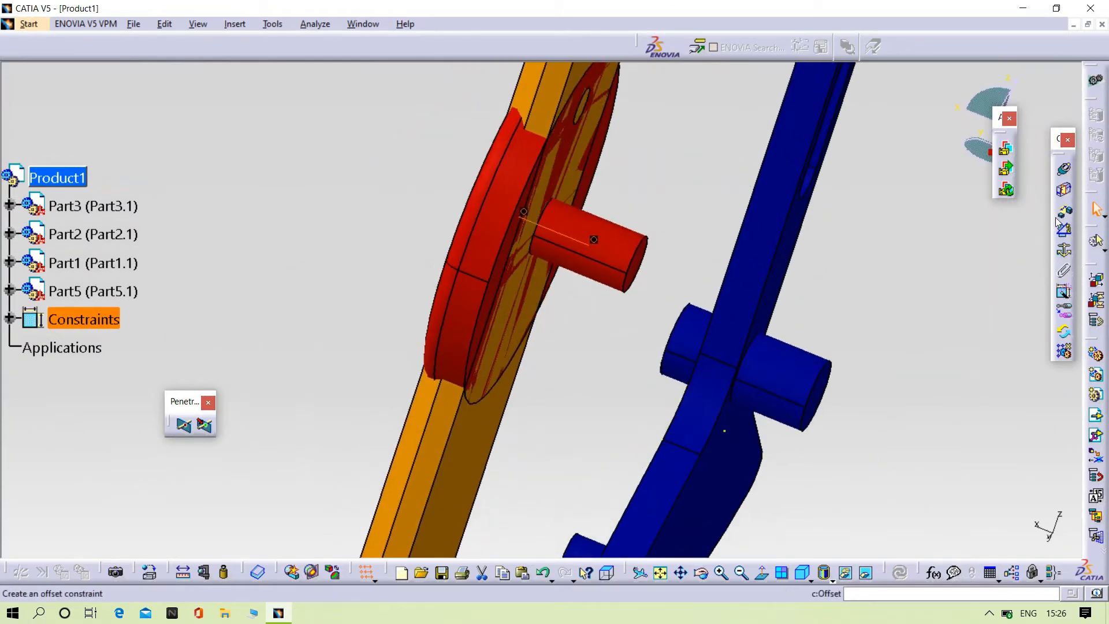
middle_drag(577, 382, 354, 329)
click(270, 221)
middle_drag(233, 283, 643, 408)
click(594, 453)
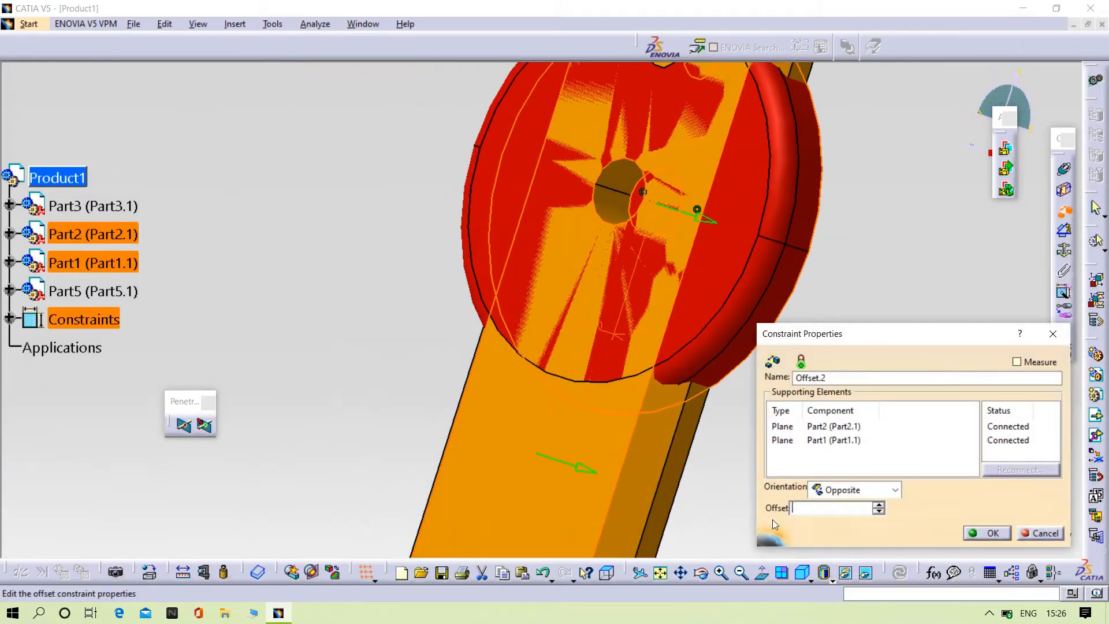
key(Return)
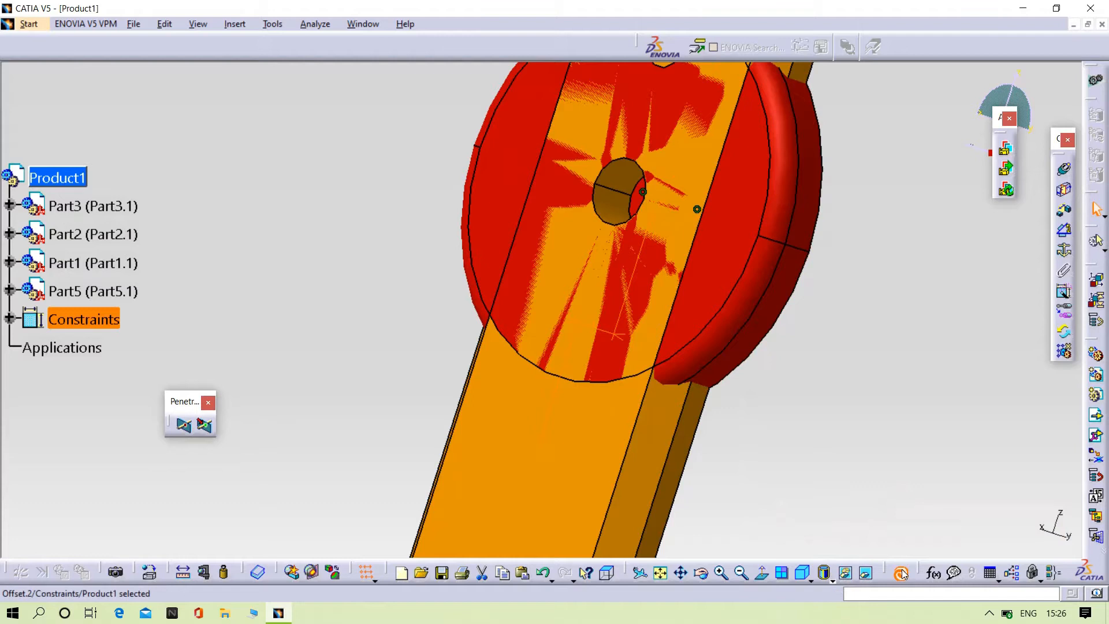
click(900, 571)
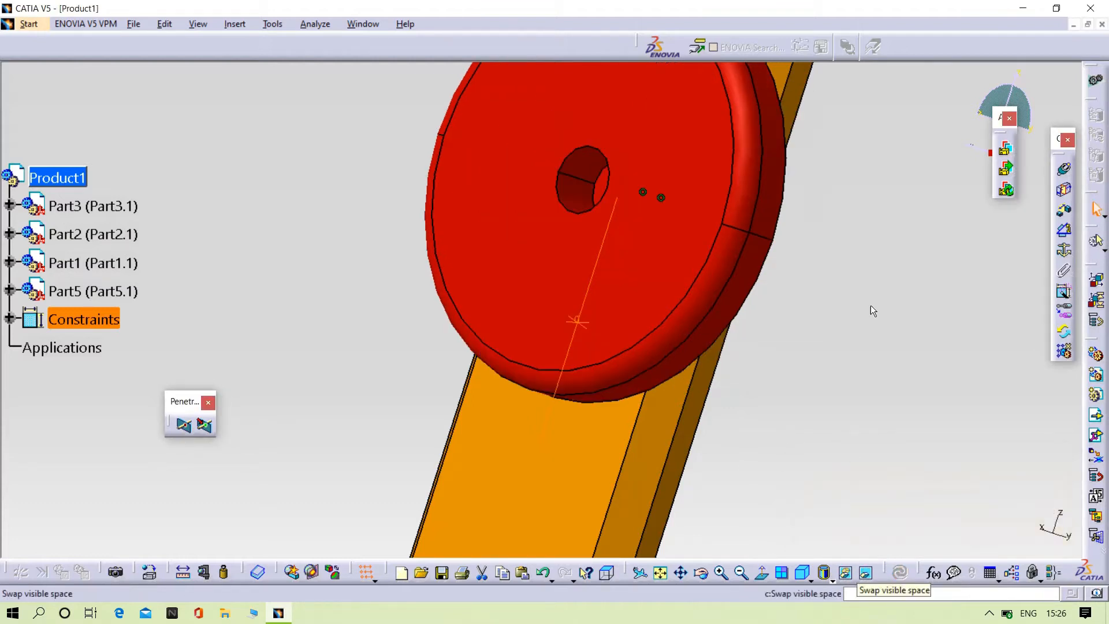
- Add a coincidence constraint between the green connector's pin and the red wheel's off-centre hole, and update the assembly
middle_drag(798, 262, 789, 345)
middle_drag(382, 338, 435, 338)
middle_drag(703, 413, 745, 231)
click(1064, 171)
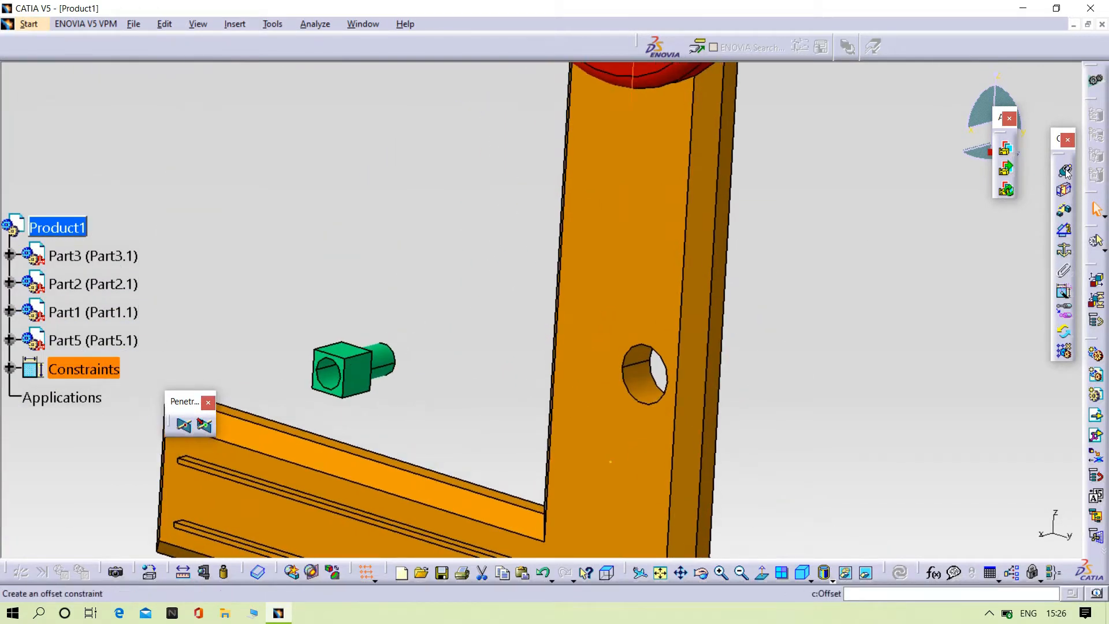
click(390, 355)
middle_drag(391, 355, 543, 251)
click(686, 258)
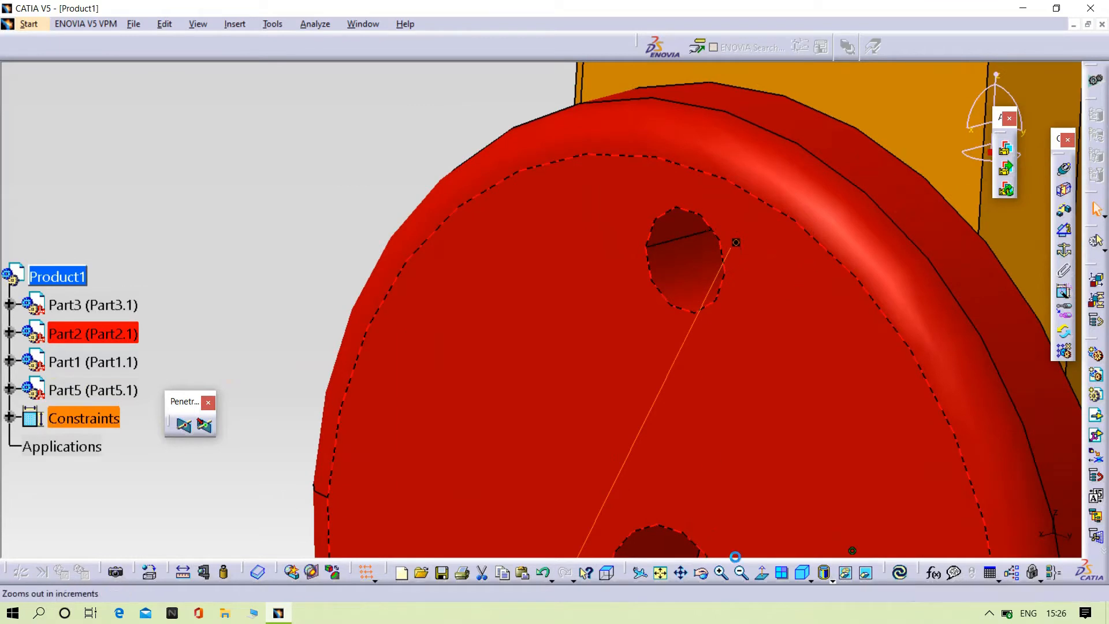
click(900, 573)
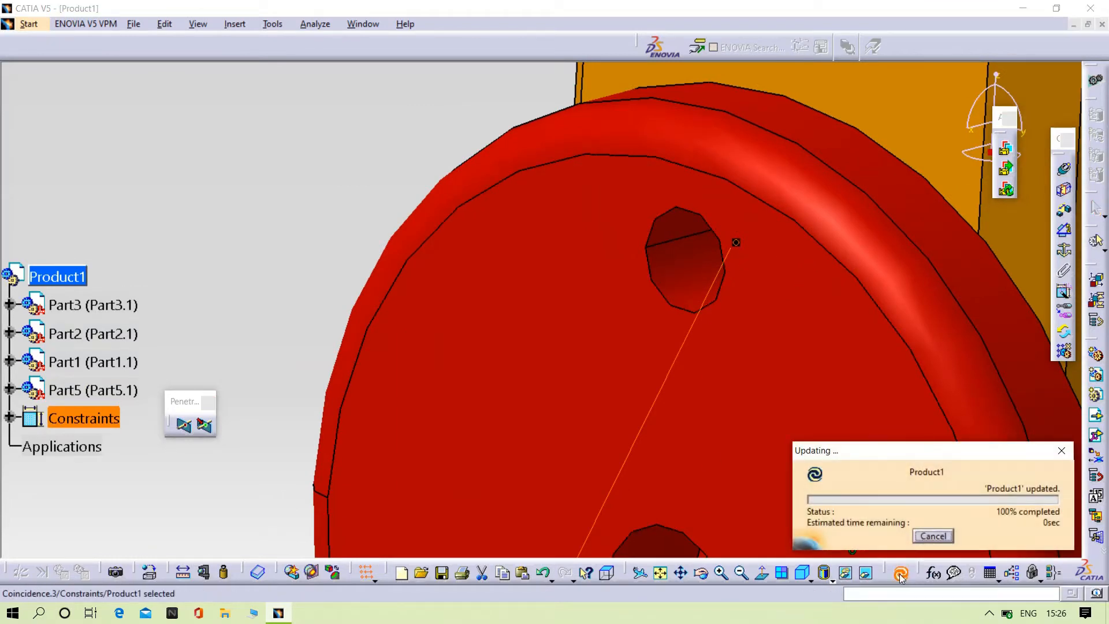
- Add a 0 mm offset constraint between the green connector's rear block face and the red wheel's front face, and update the assembly
middle_drag(616, 379, 621, 519)
scroll(701, 382, up, 1)
middle_drag(701, 382, 417, 242)
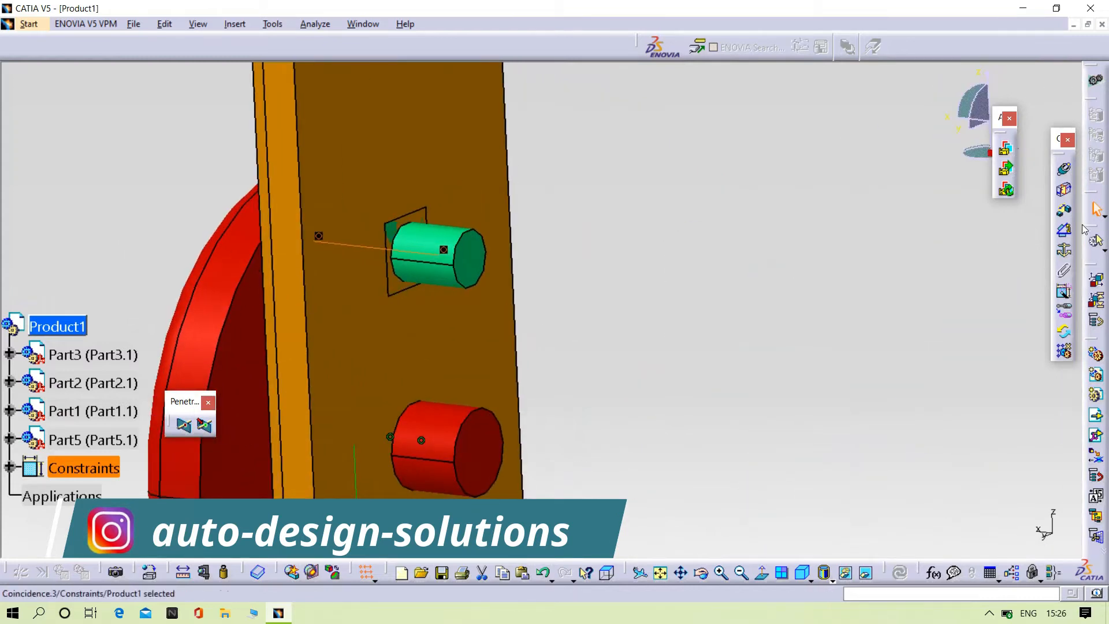
click(1065, 210)
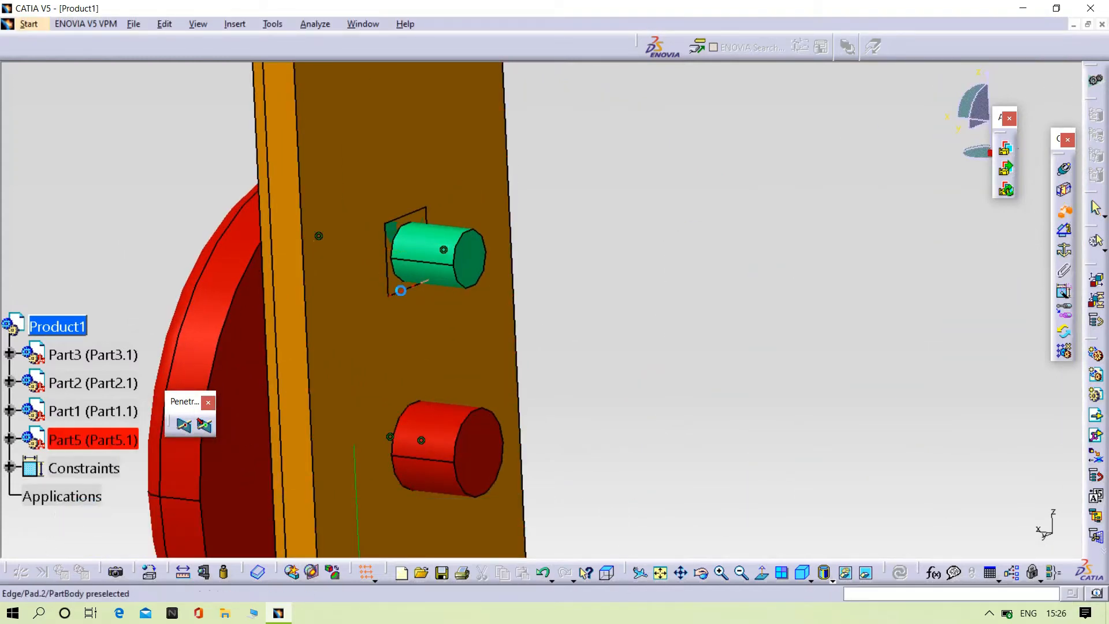
click(406, 289)
middle_drag(354, 297, 592, 343)
click(592, 343)
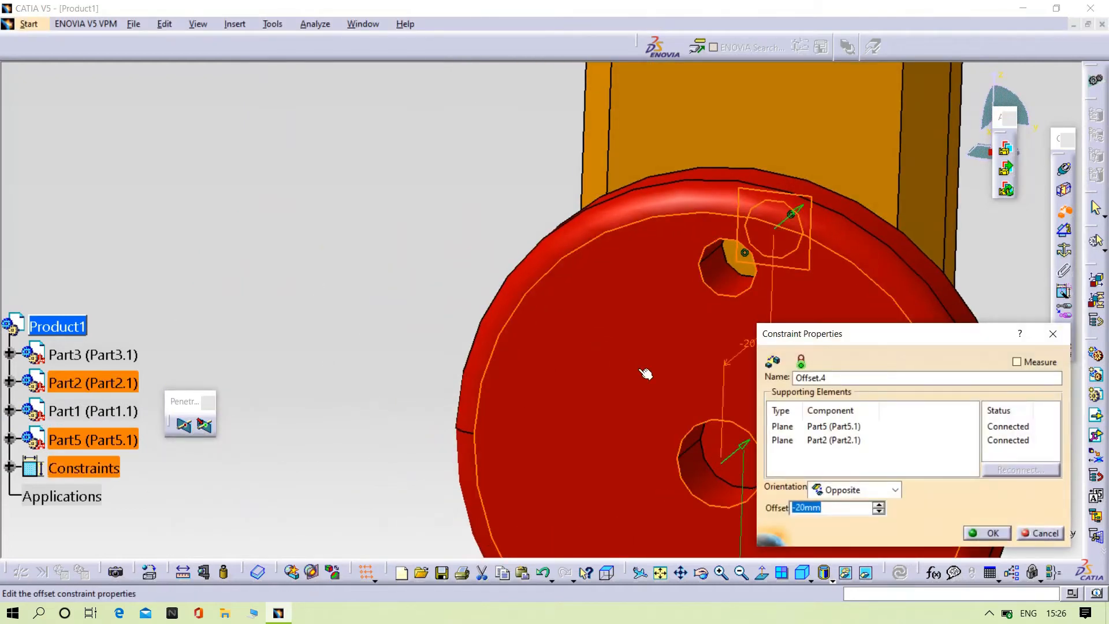
text(0)
key(Return)
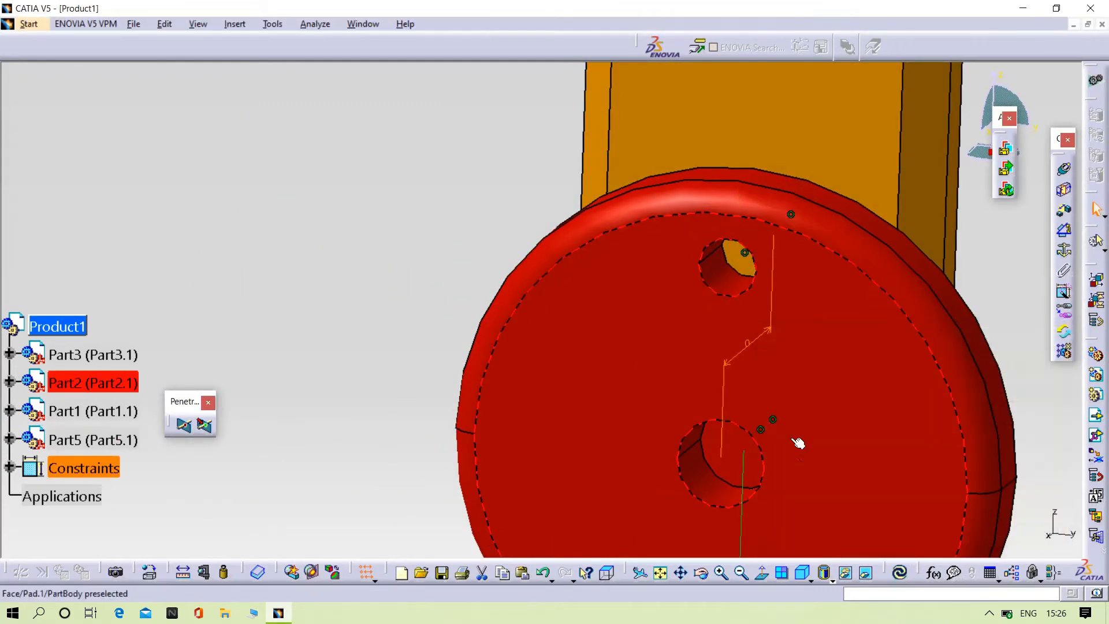
click(898, 580)
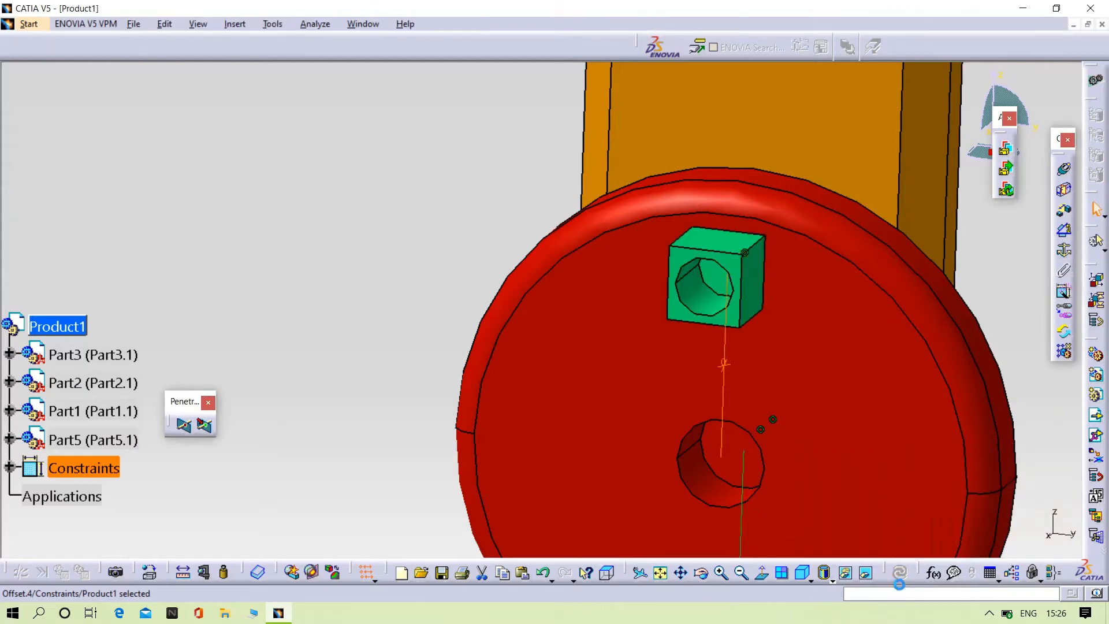
- Add a coincidence constraint between the blue link's pin and the orange base's lower hole, and update the assembly
middle_drag(846, 411, 910, 527)
middle_drag(780, 406, 491, 276)
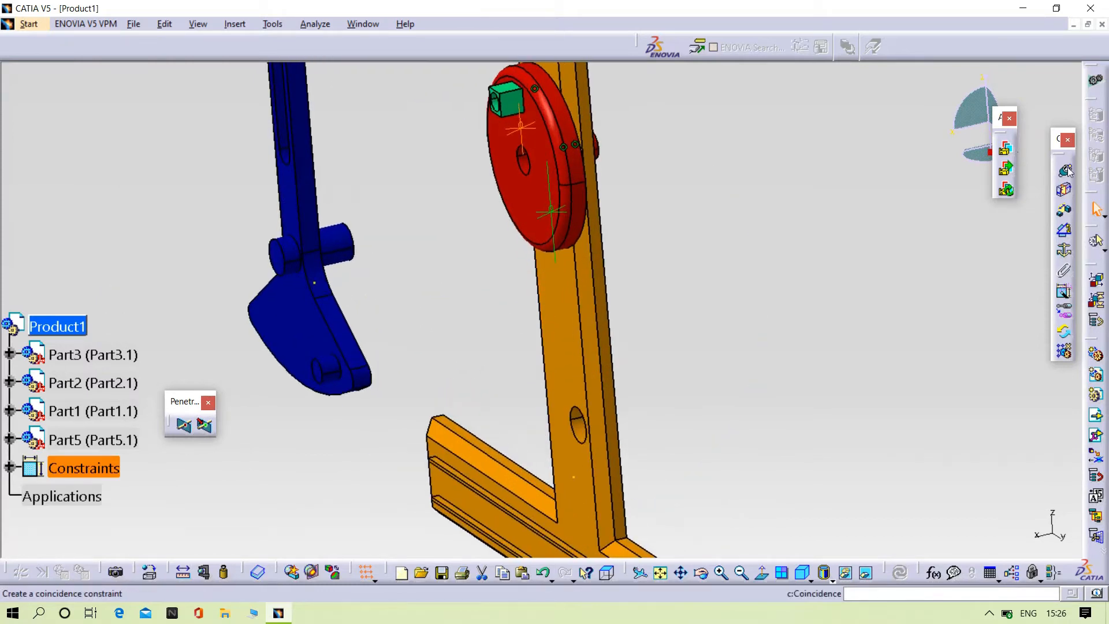
click(335, 246)
middle_drag(430, 318, 405, 147)
click(541, 278)
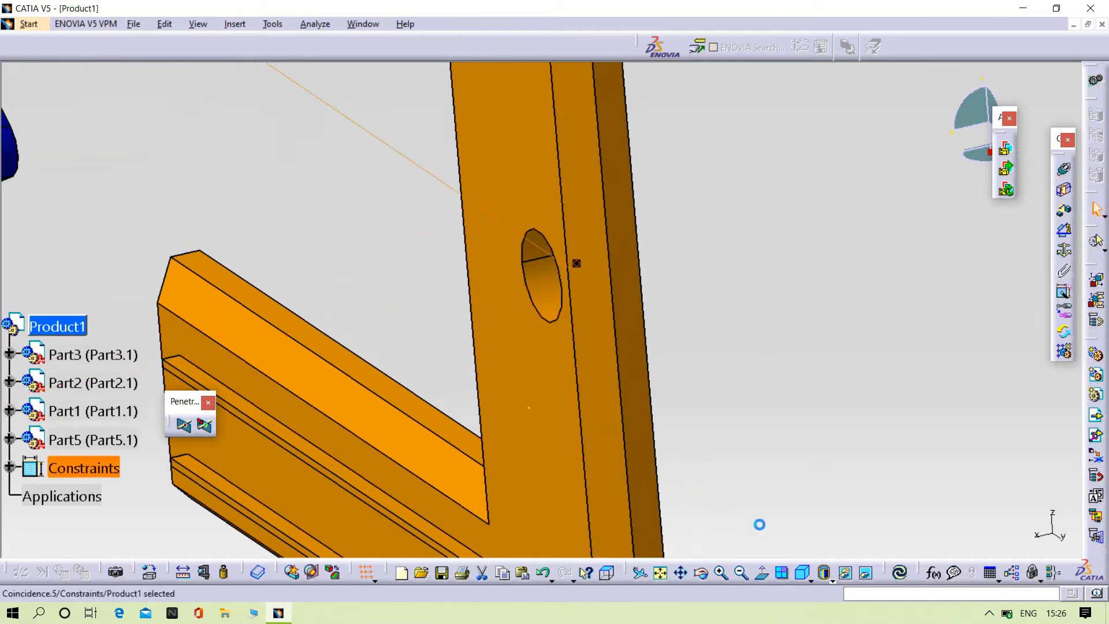
click(899, 577)
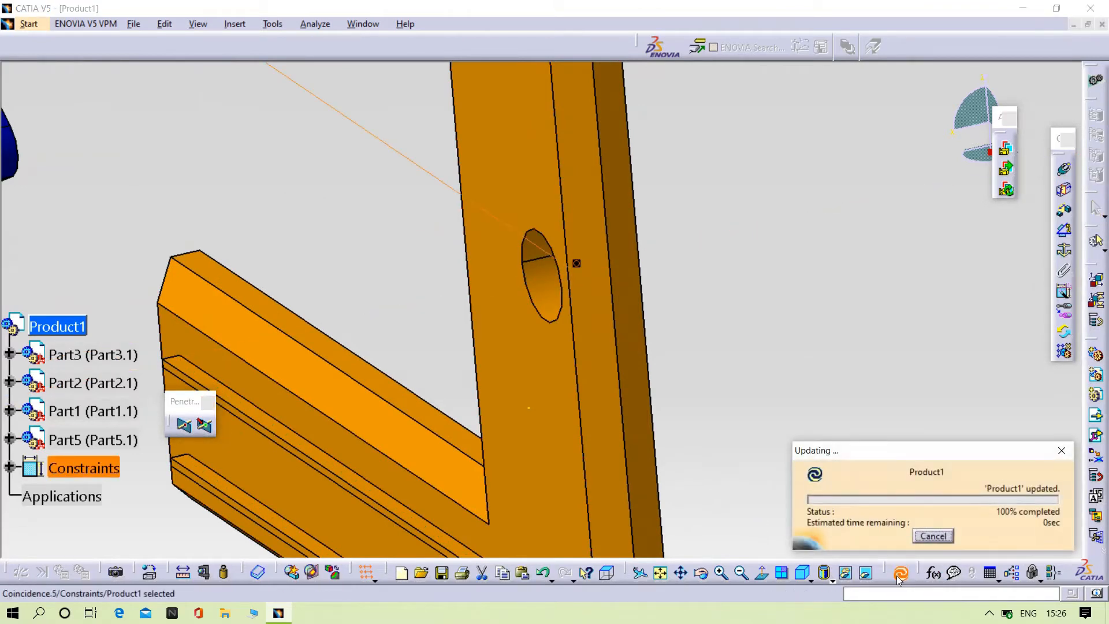
middle_drag(827, 452, 530, 391)
middle_drag(712, 382, 745, 274)
middle_drag(847, 297, 773, 417)
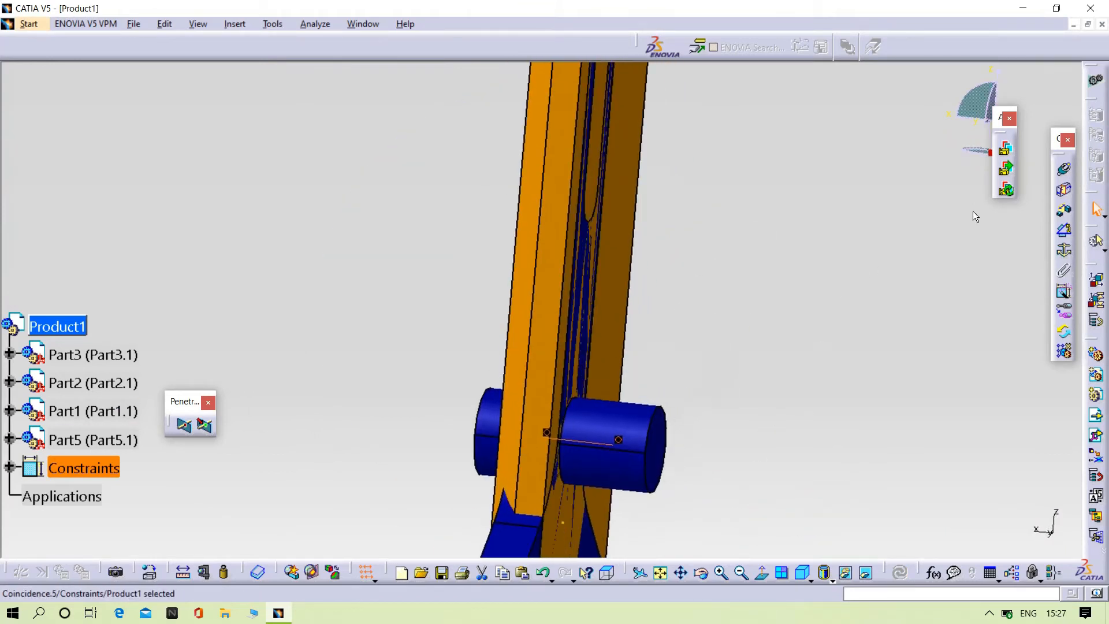
click(1064, 212)
middle_drag(775, 321, 609, 317)
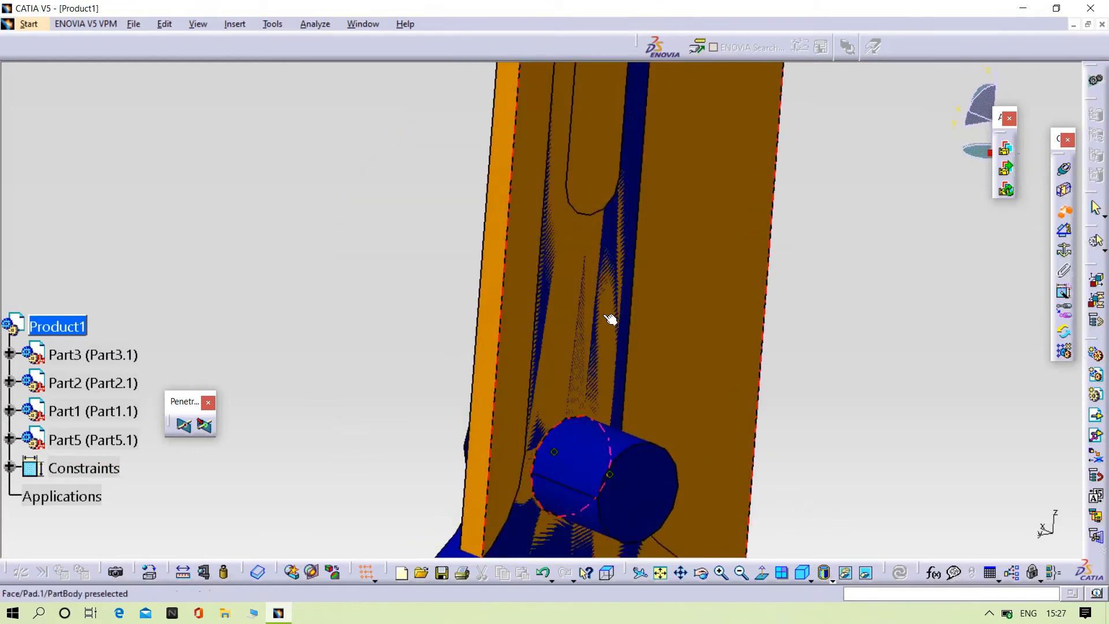
click(565, 317)
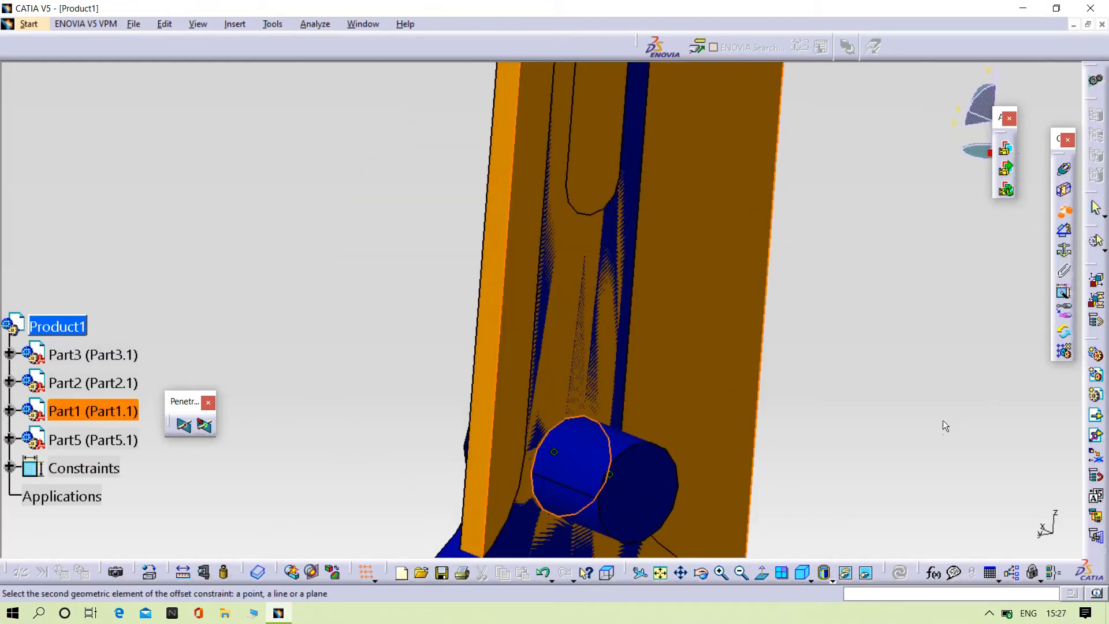
key(Escape)
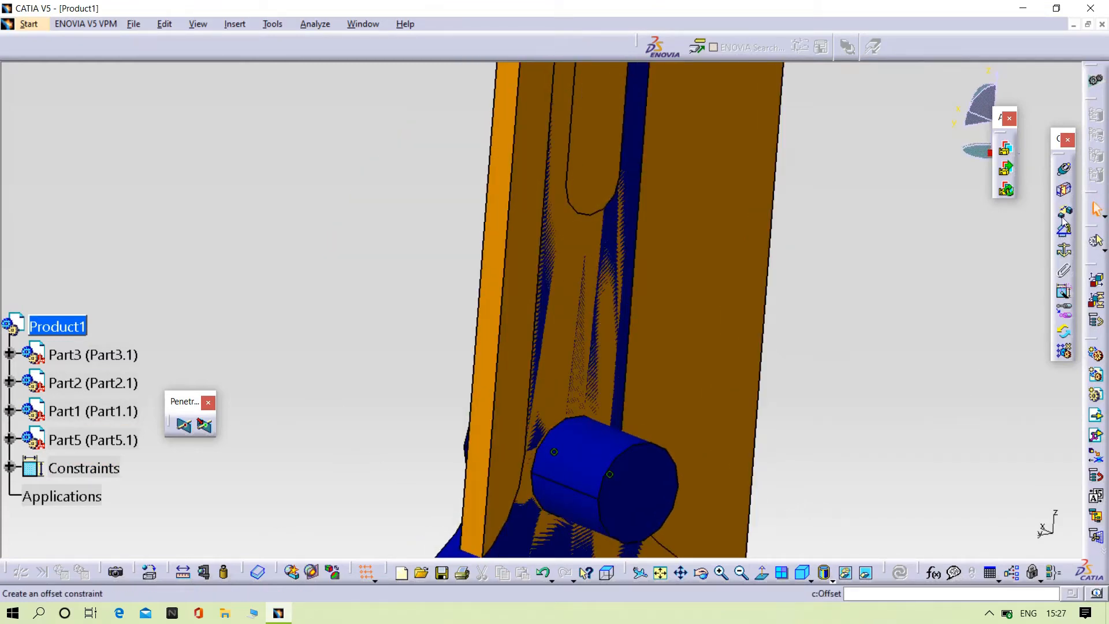
- Add a 0 mm offset constraint between the blue link's back face and the red wheel's front face, and update the assembly
click(586, 318)
middle_drag(479, 296, 698, 254)
click(699, 254)
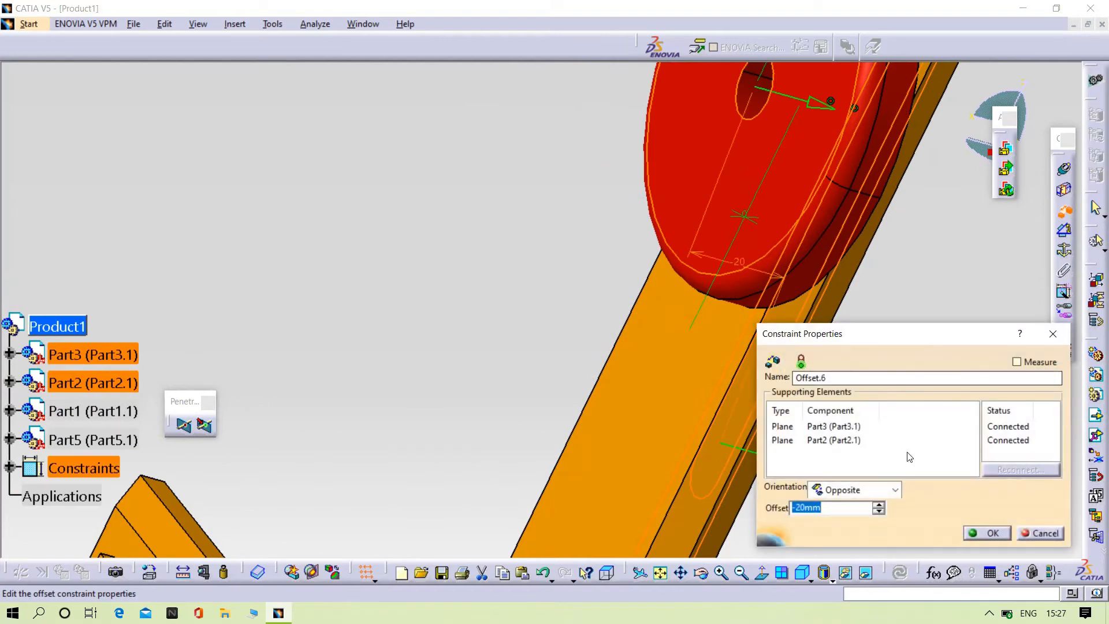
key(Return)
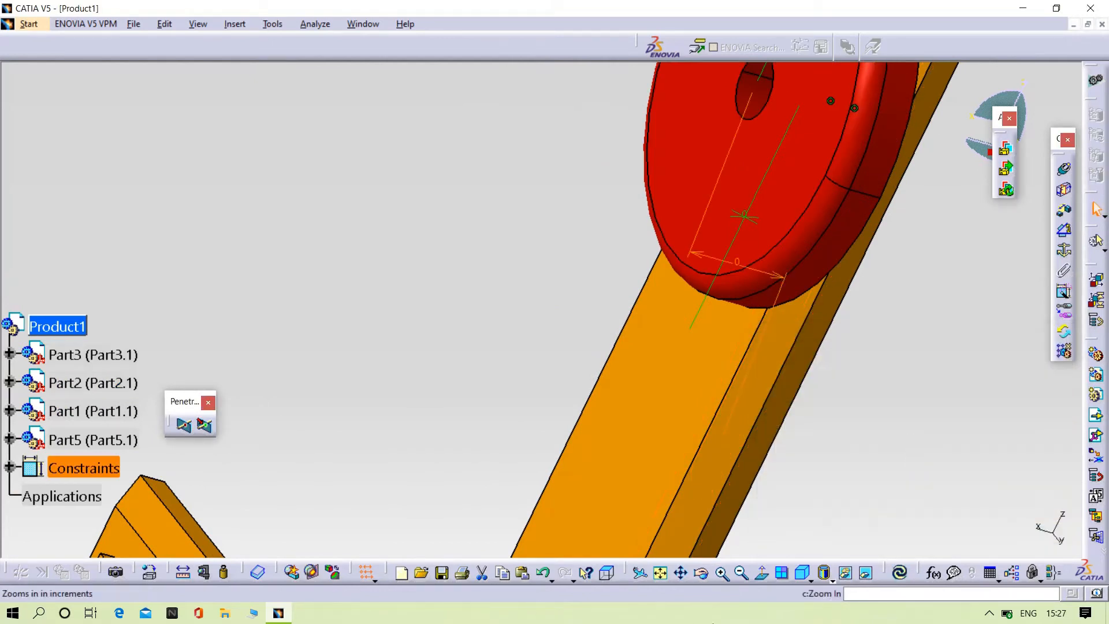
click(902, 572)
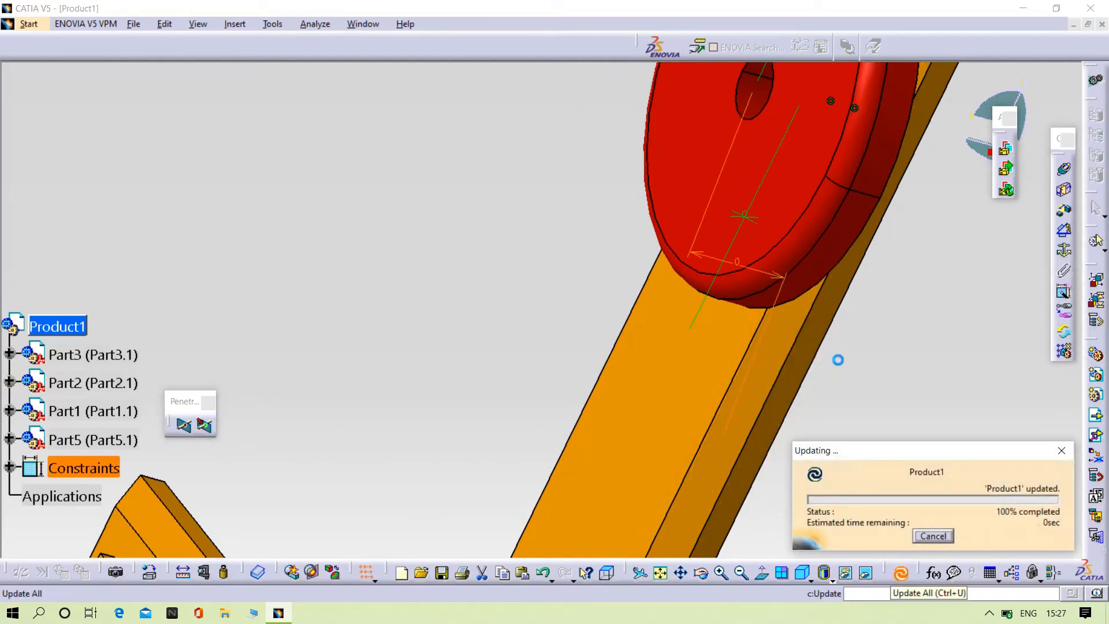
- Add a 0 mm offset constraint between the green connector's side face and the blue link's inner slot wall, and update the assembly
middle_drag(647, 242, 893, 578)
click(613, 265)
middle_drag(488, 300, 519, 300)
click(766, 253)
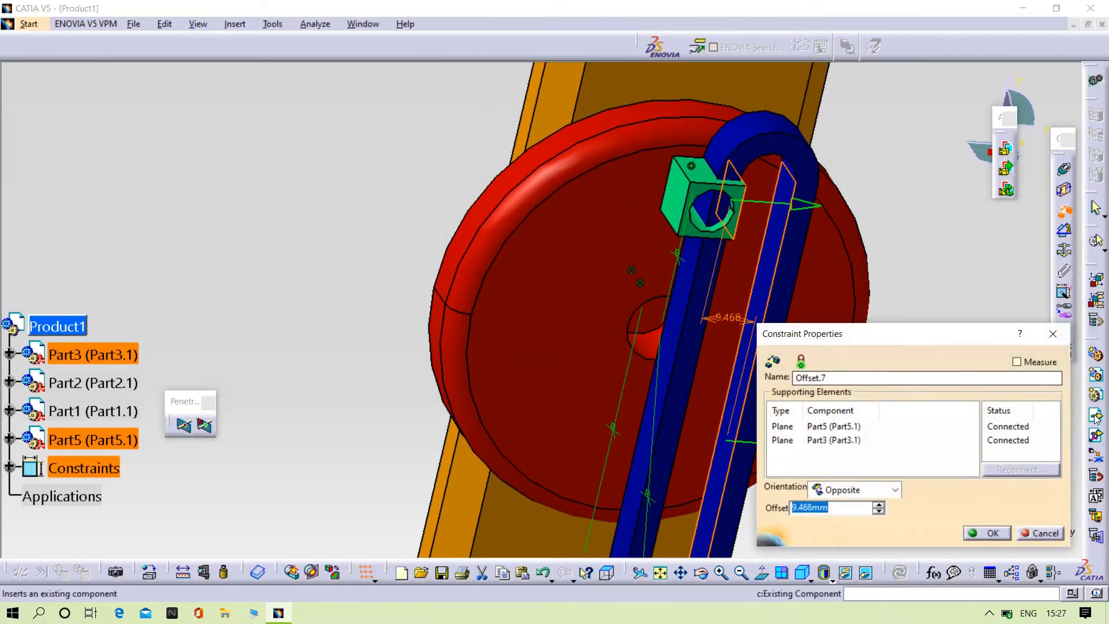
key(Return)
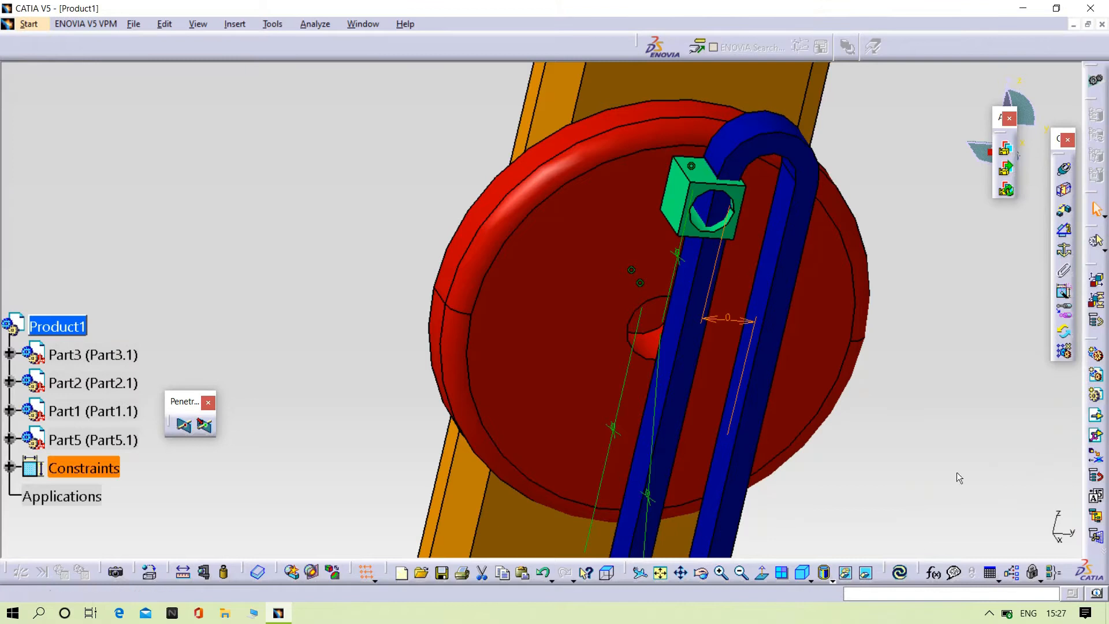
click(900, 573)
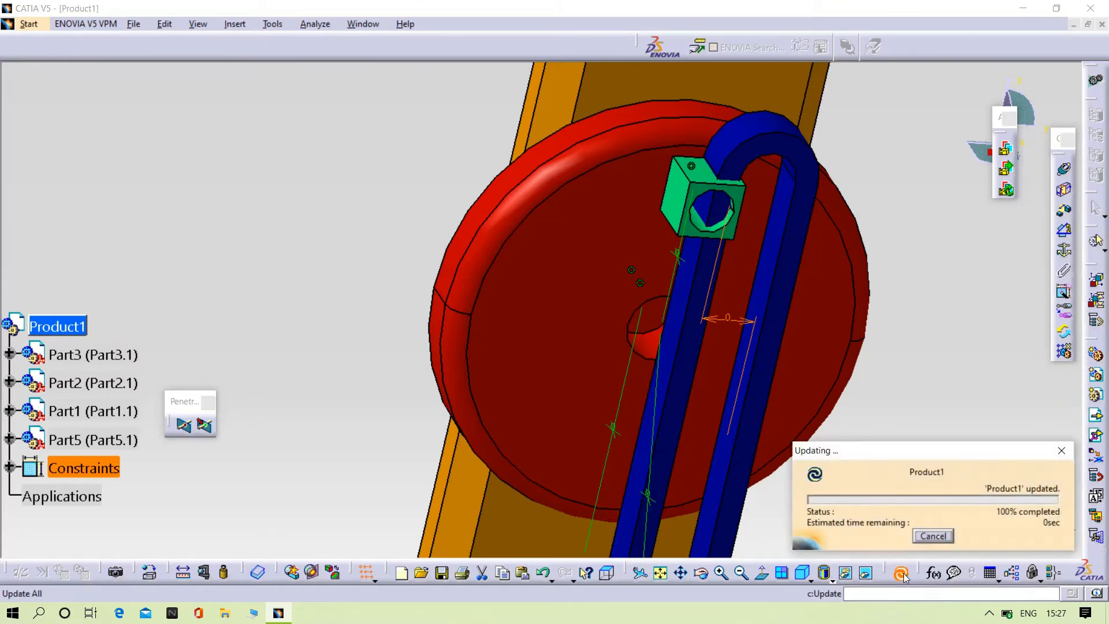
- Insert the existing components link no 03 and link connector from the NEW MECHANISM folder into Product1
middle_drag(893, 467, 549, 349)
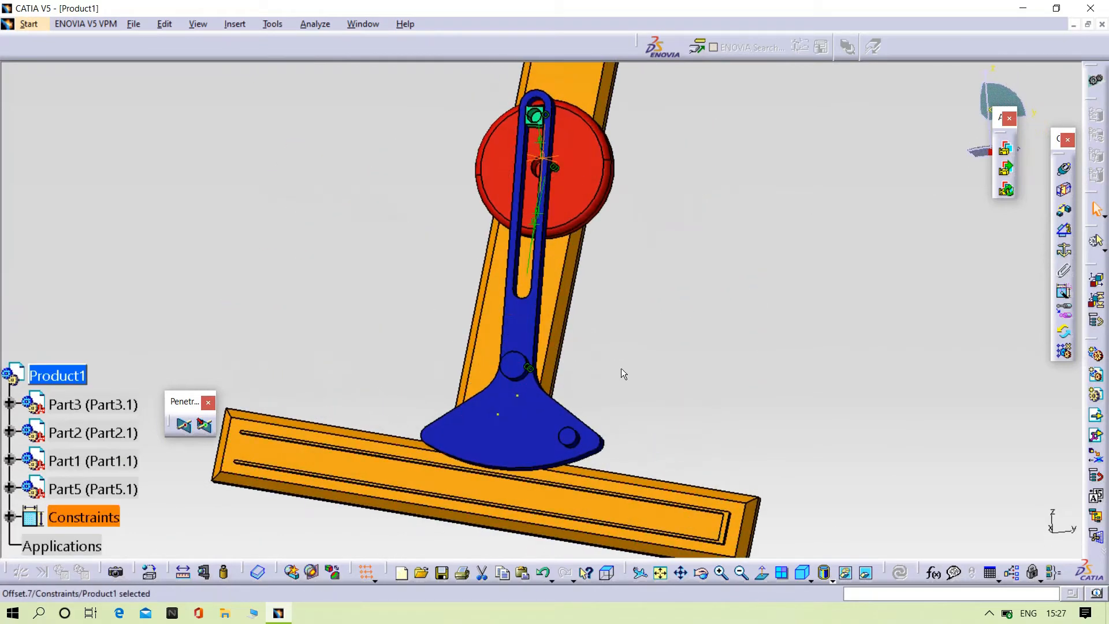
scroll(136, 255, down, 5)
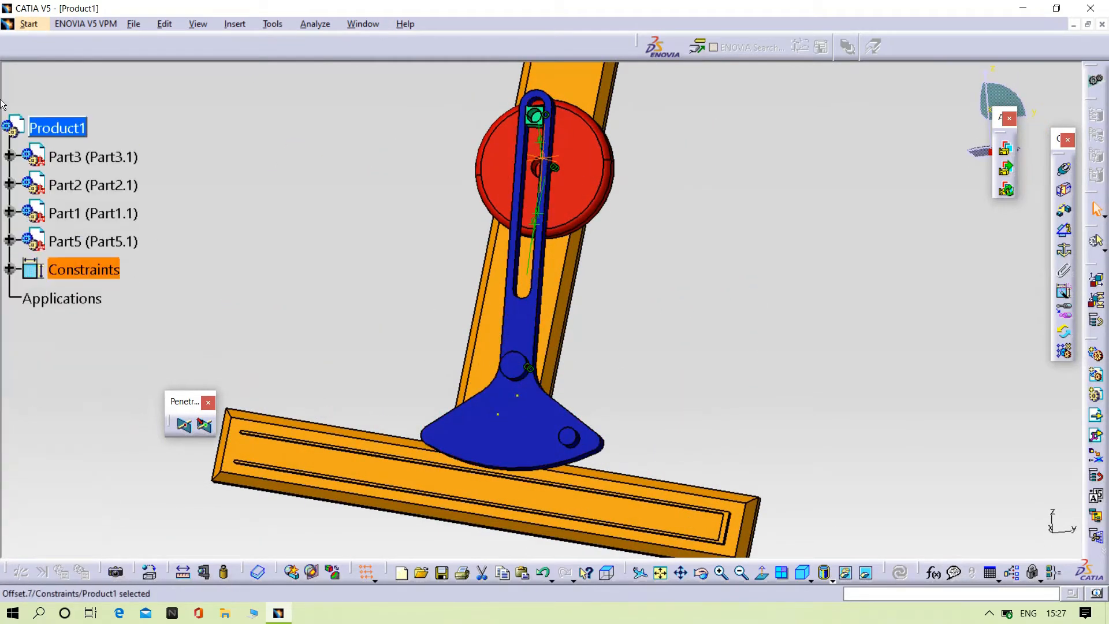
right_click(58, 128)
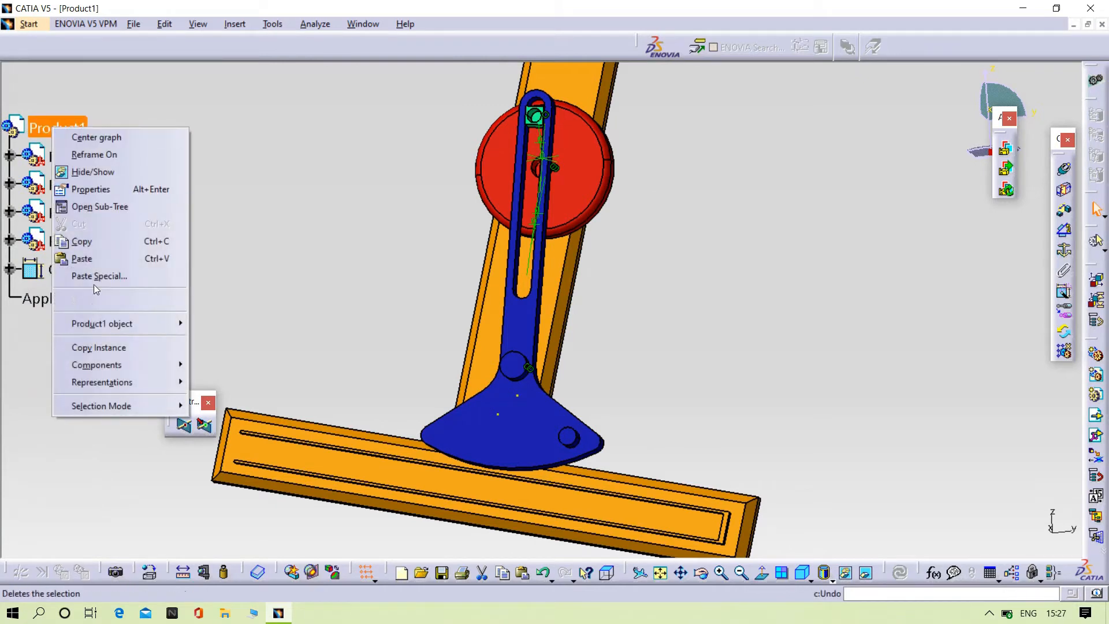
mouse_move(88, 367)
click(247, 433)
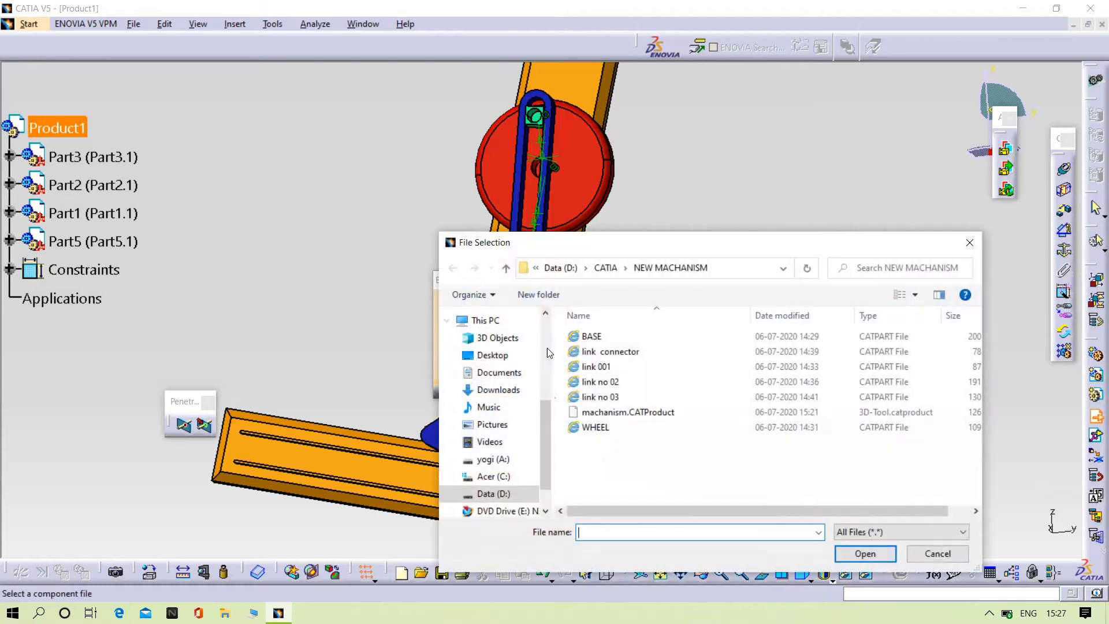
click(611, 398)
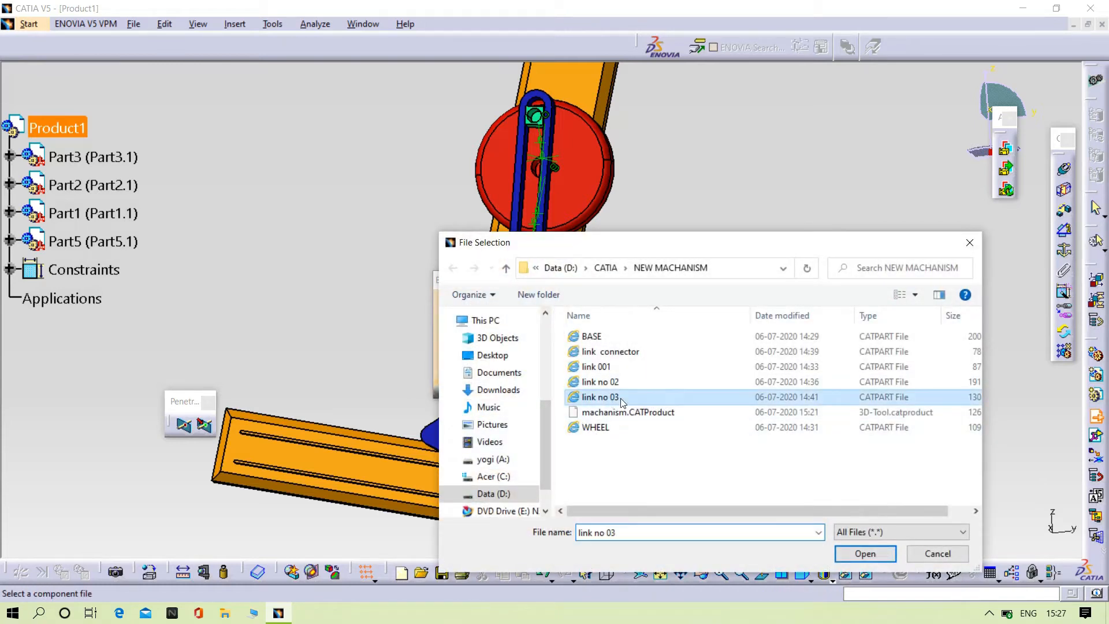
ctrl+click(617, 356)
click(864, 554)
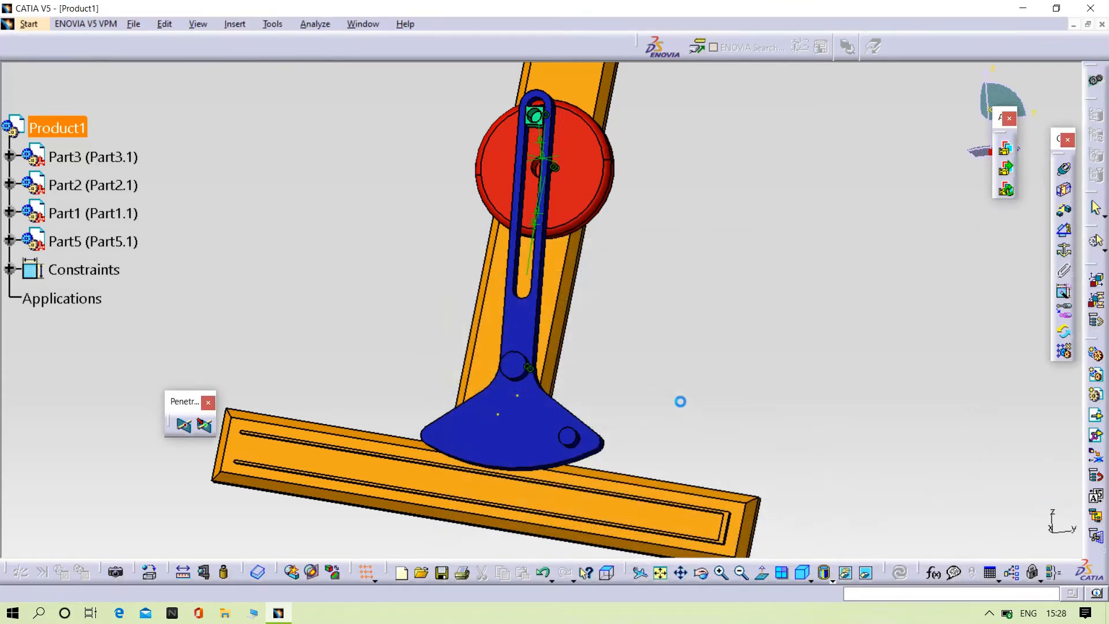
- Move the magenta slotted link and the rod with the dark green block along the Y axis, clear of the base on opposite sides
middle_drag(681, 398, 720, 329)
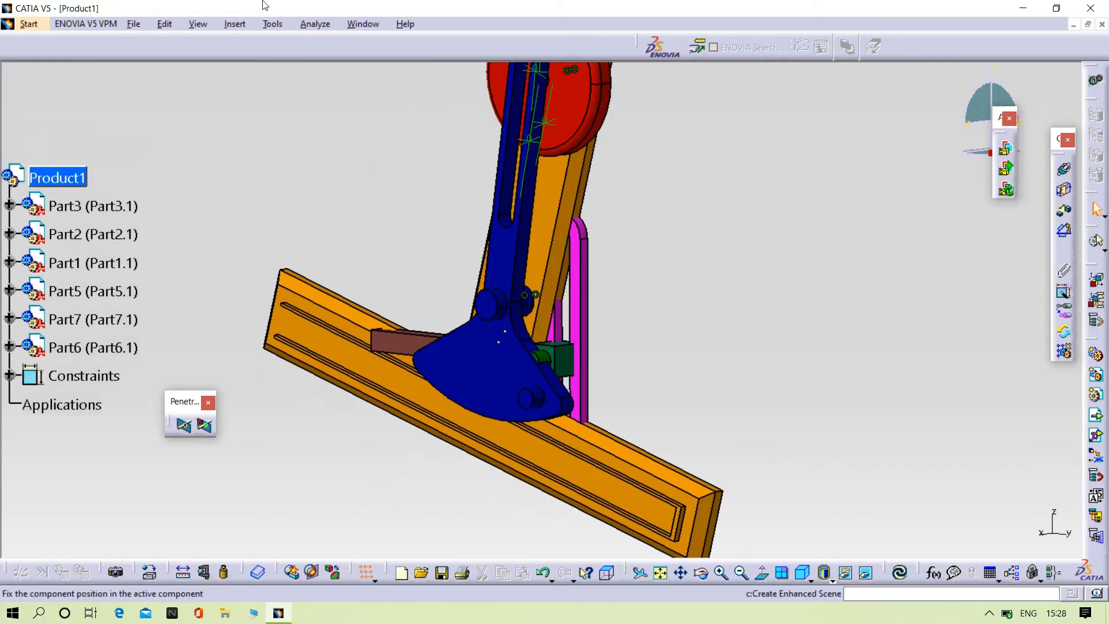
click(164, 25)
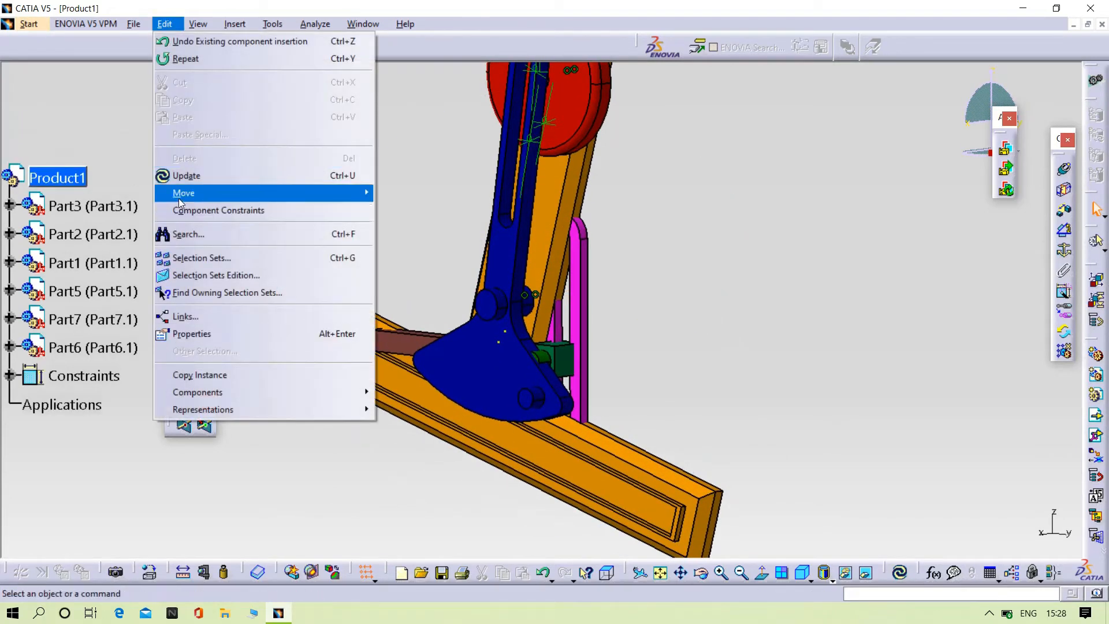
mouse_move(324, 193)
click(396, 200)
click(991, 451)
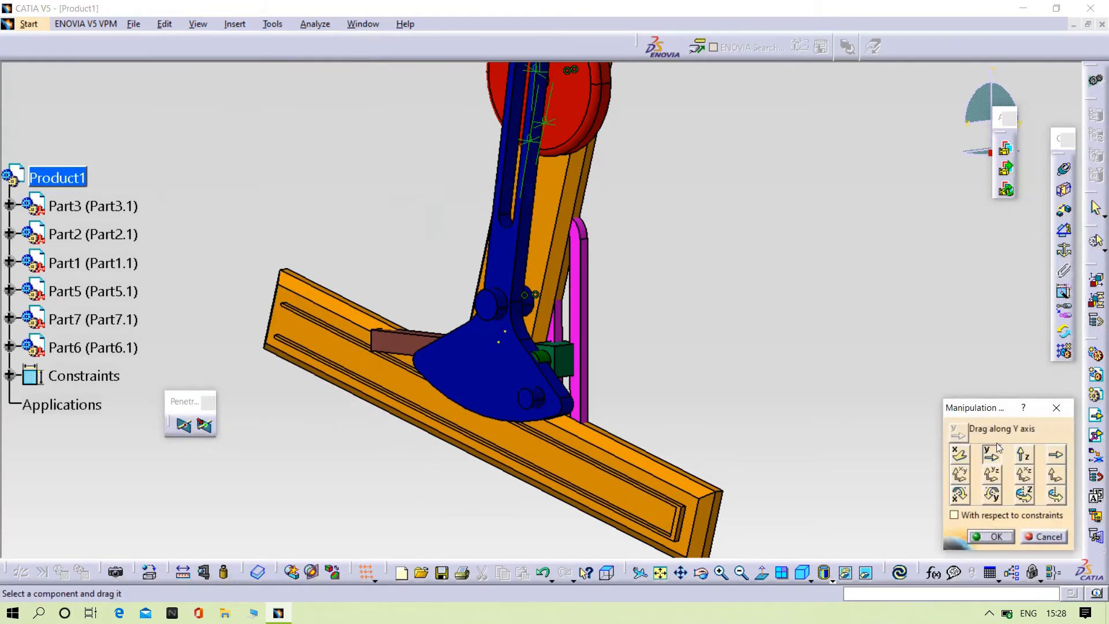
drag(580, 325, 993, 364)
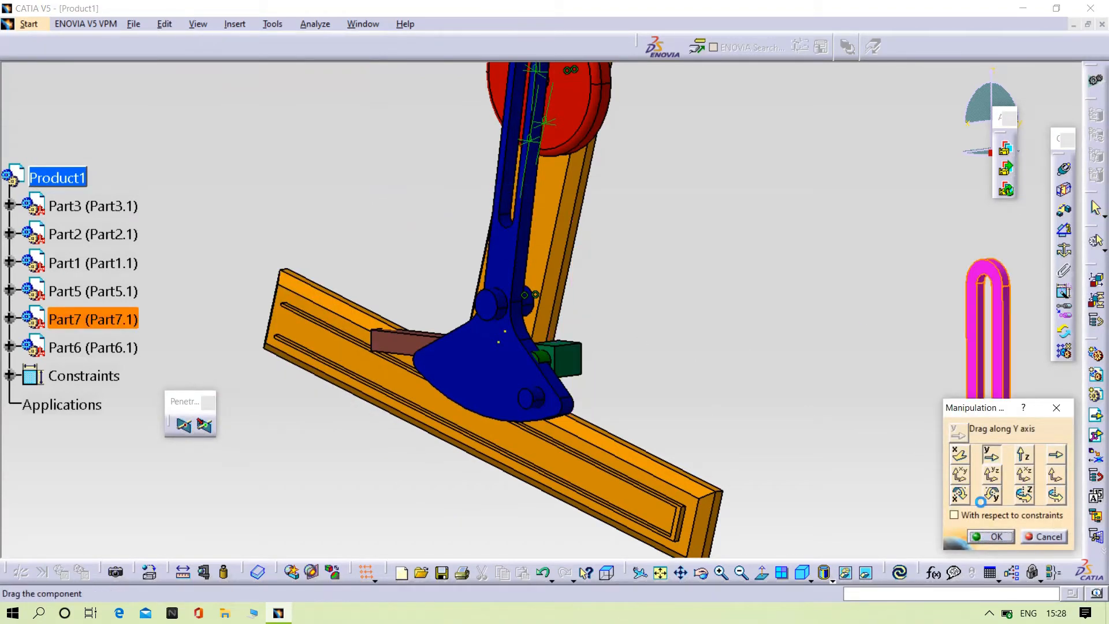
drag(564, 359, 265, 210)
middle_drag(386, 557, 523, 399)
click(987, 535)
- Add a 0 mm offset constraint between the dark green block's rear face and the front face of the base's crossbar, and update the assembly
middle_drag(508, 511, 625, 448)
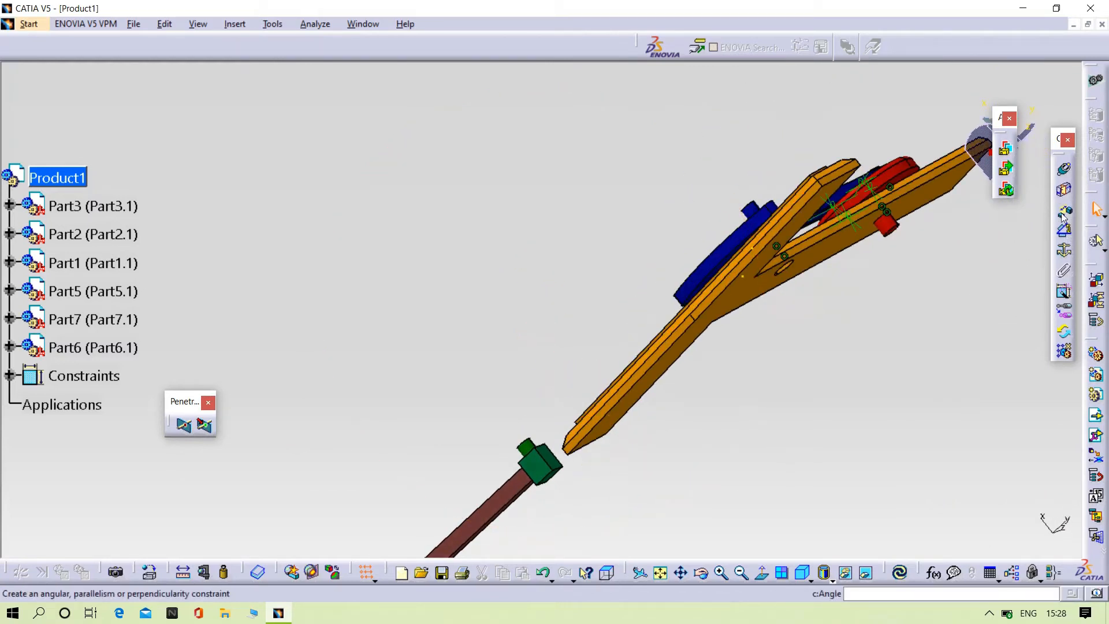
middle_drag(596, 435, 479, 459)
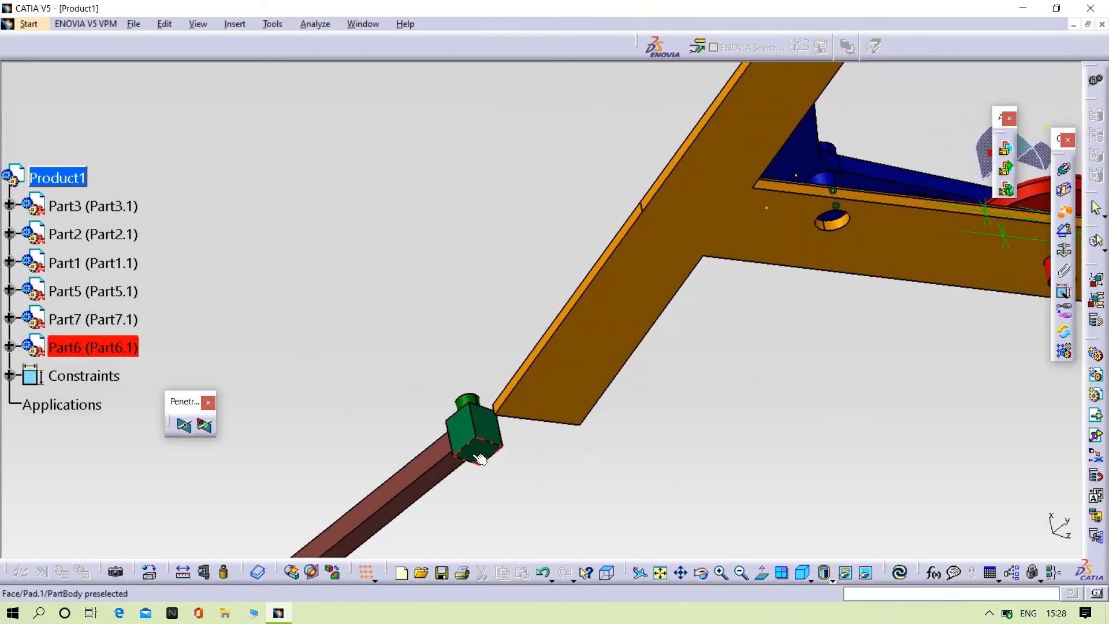
middle_drag(460, 351, 512, 317)
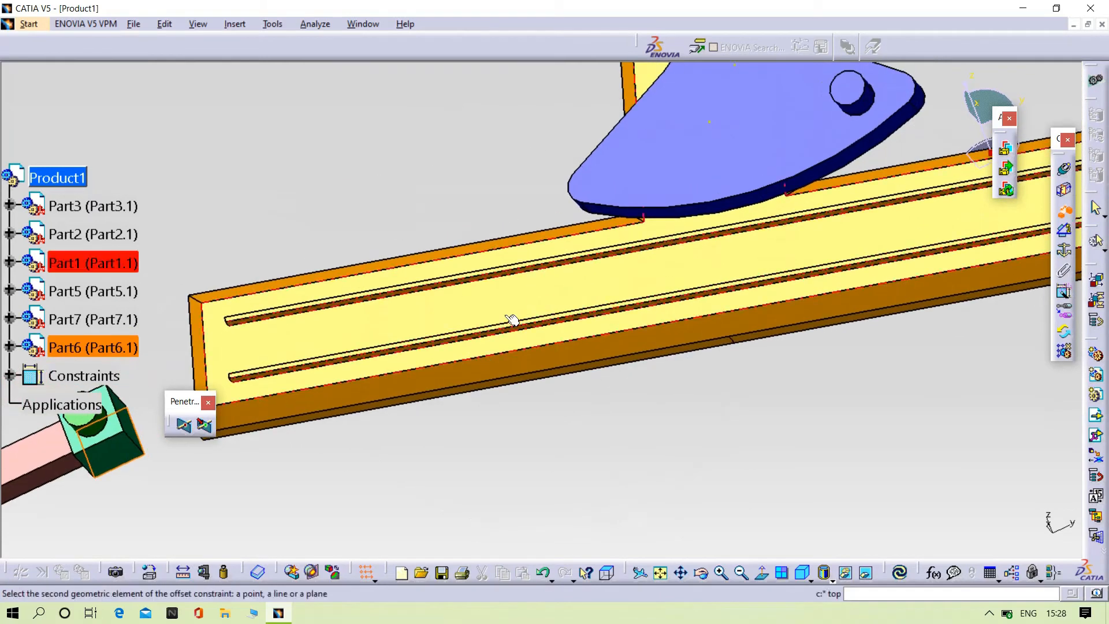
click(528, 300)
key(BackSpace)
text(0)
key(Return)
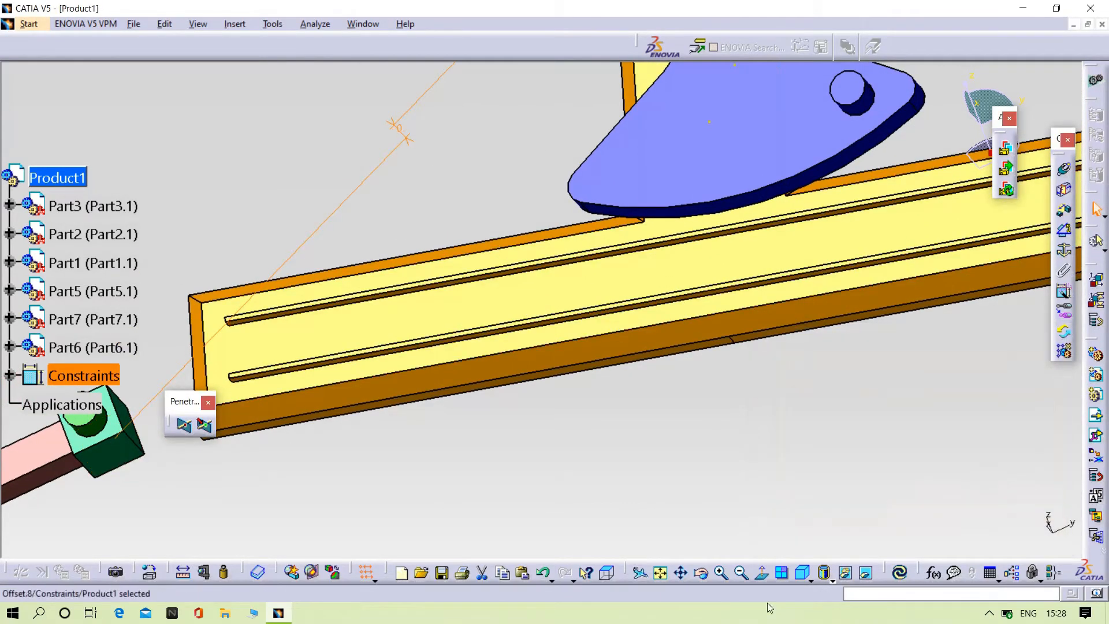
click(899, 574)
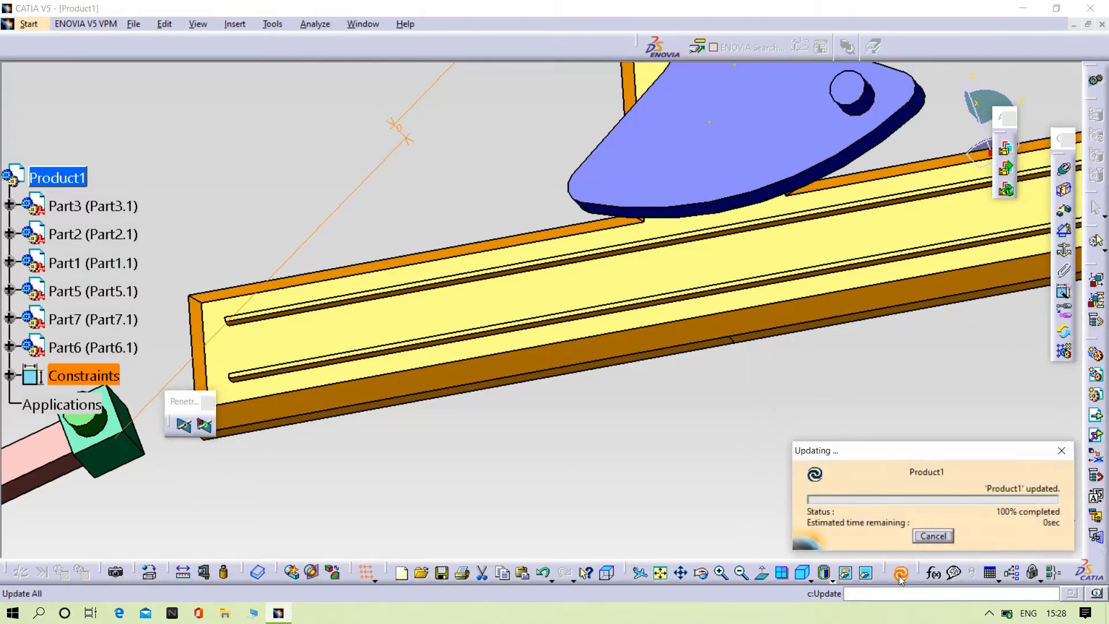
- Add a 0 mm offset constraint between the dark green block's side face and the rail face on the base's crossbar, and update the assembly
middle_drag(471, 458, 633, 403)
click(1060, 213)
click(379, 357)
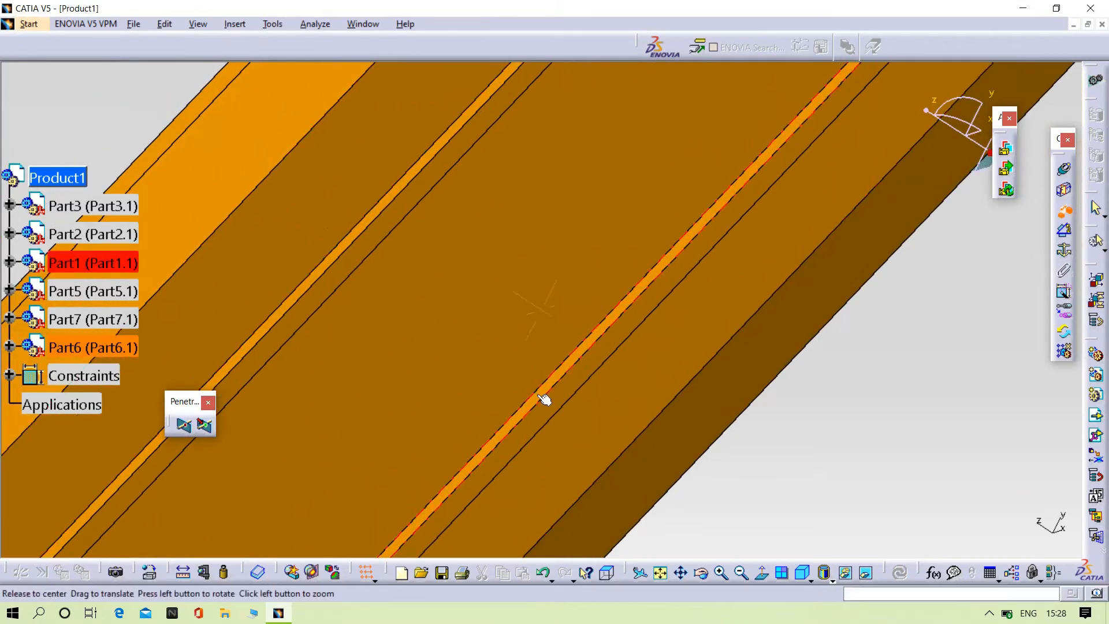
middle_drag(540, 398, 553, 429)
middle_drag(173, 259, 728, 455)
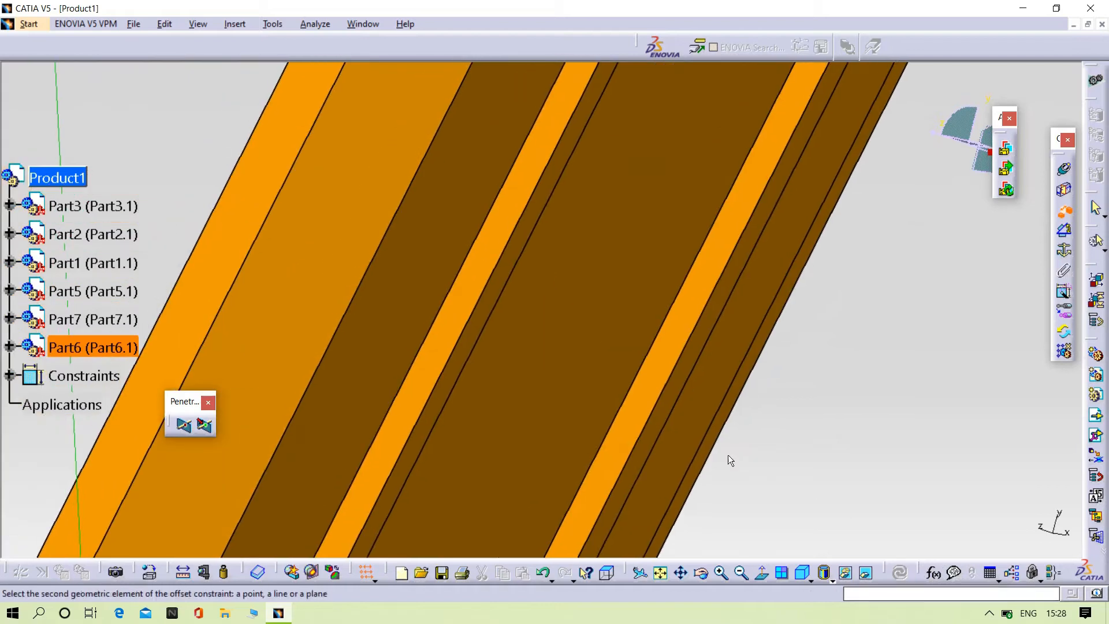
click(637, 449)
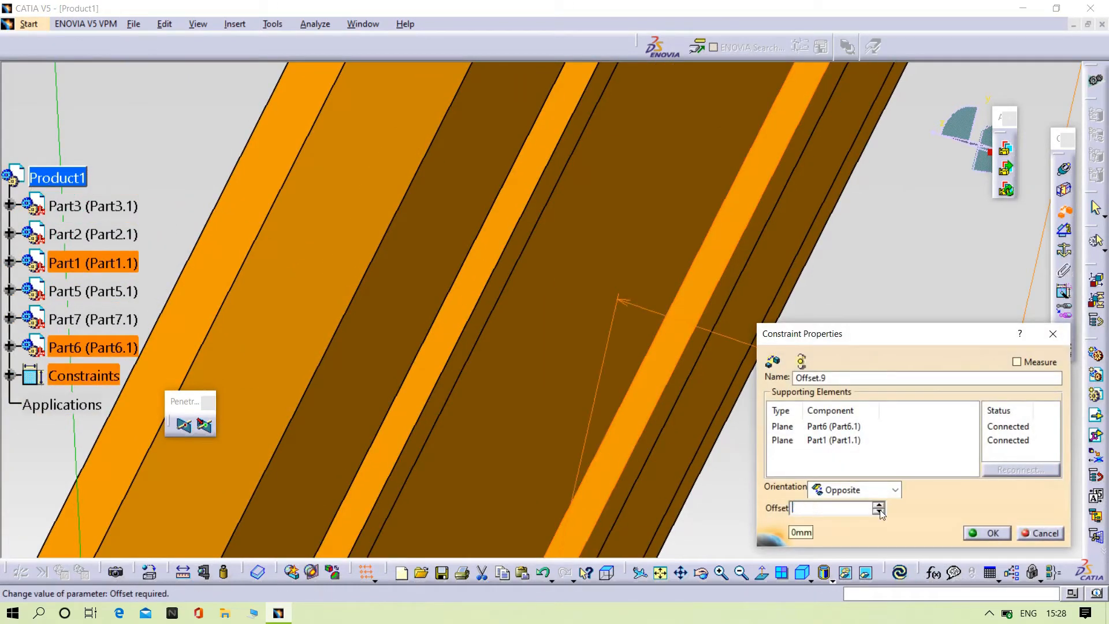
key(Return)
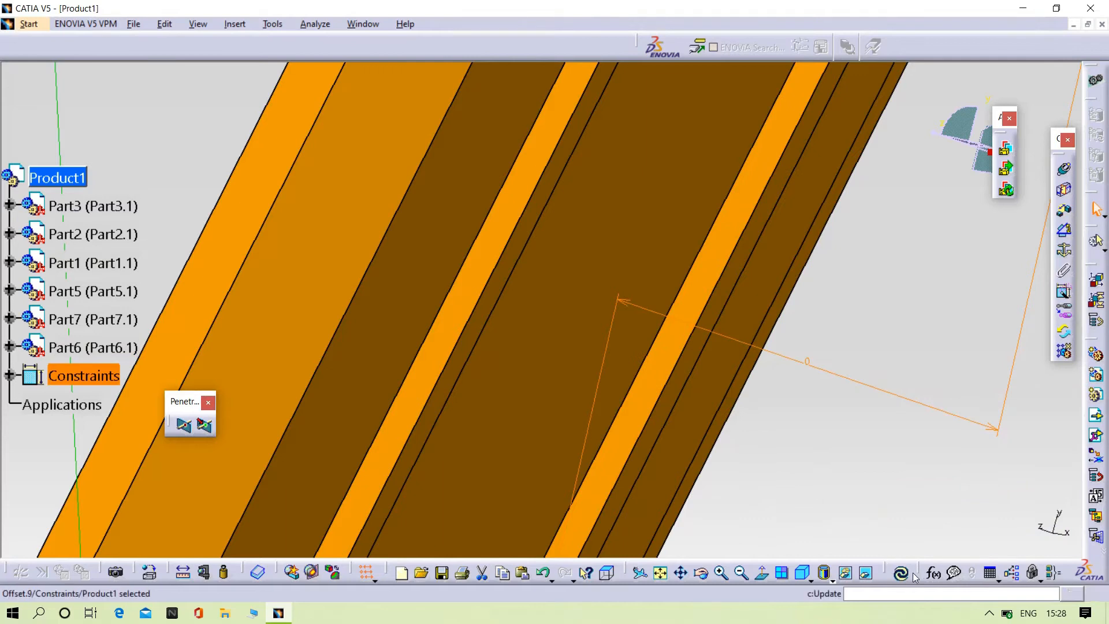
click(905, 575)
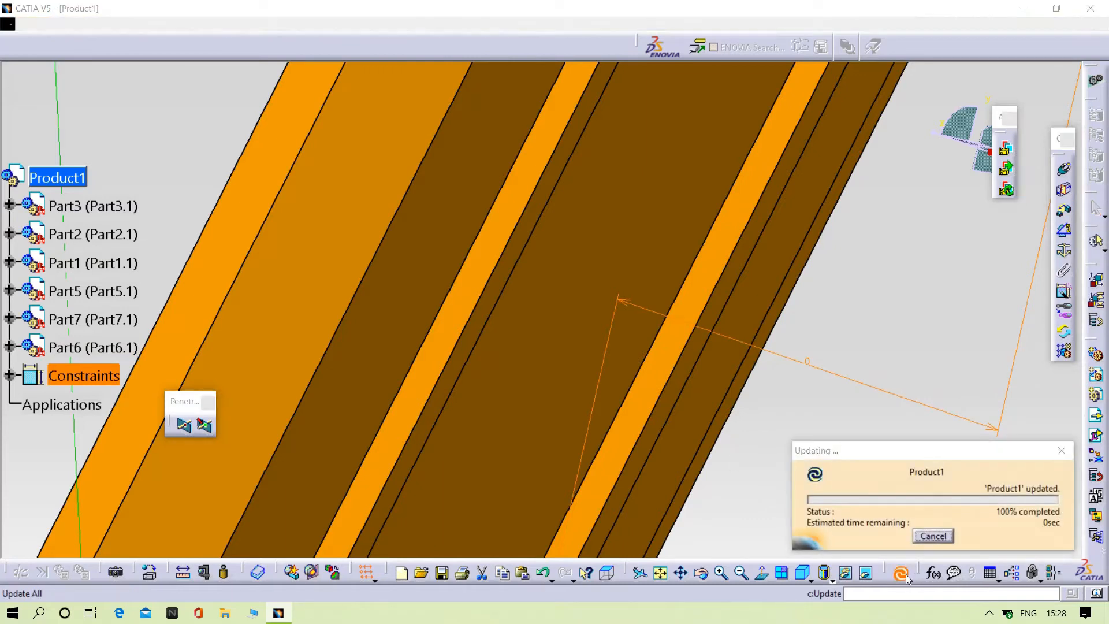
- Add a coincidence constraint between the blue link's lower corner pin and the magenta link's upper slot end, and update the assembly
middle_drag(844, 501, 592, 609)
middle_drag(568, 515, 448, 463)
middle_drag(387, 493, 742, 323)
middle_drag(537, 398, 344, 426)
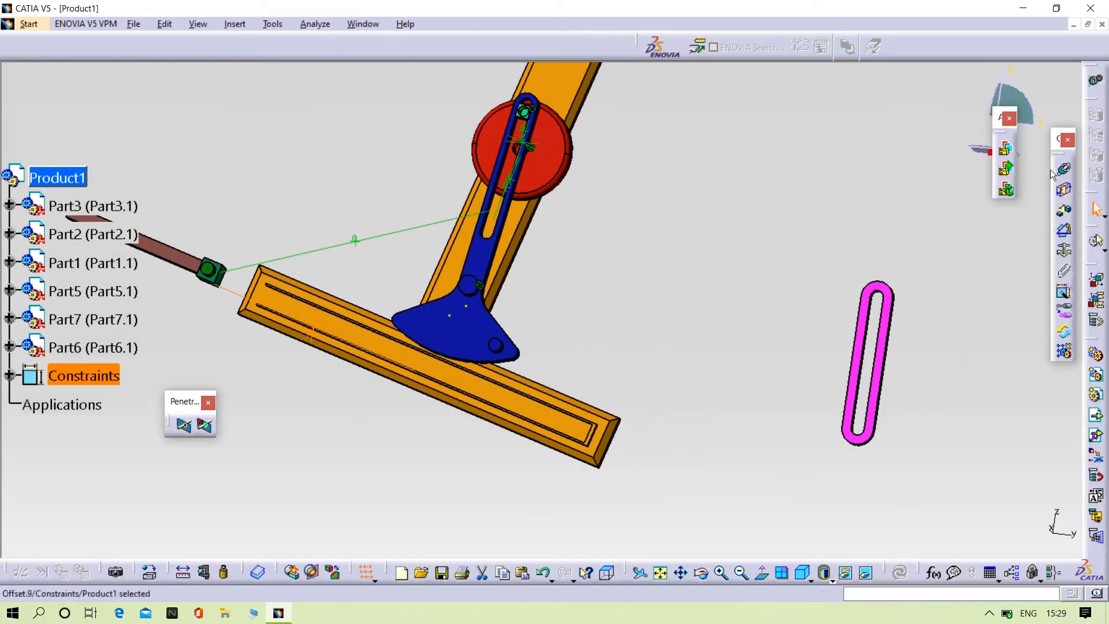
middle_drag(596, 368, 639, 209)
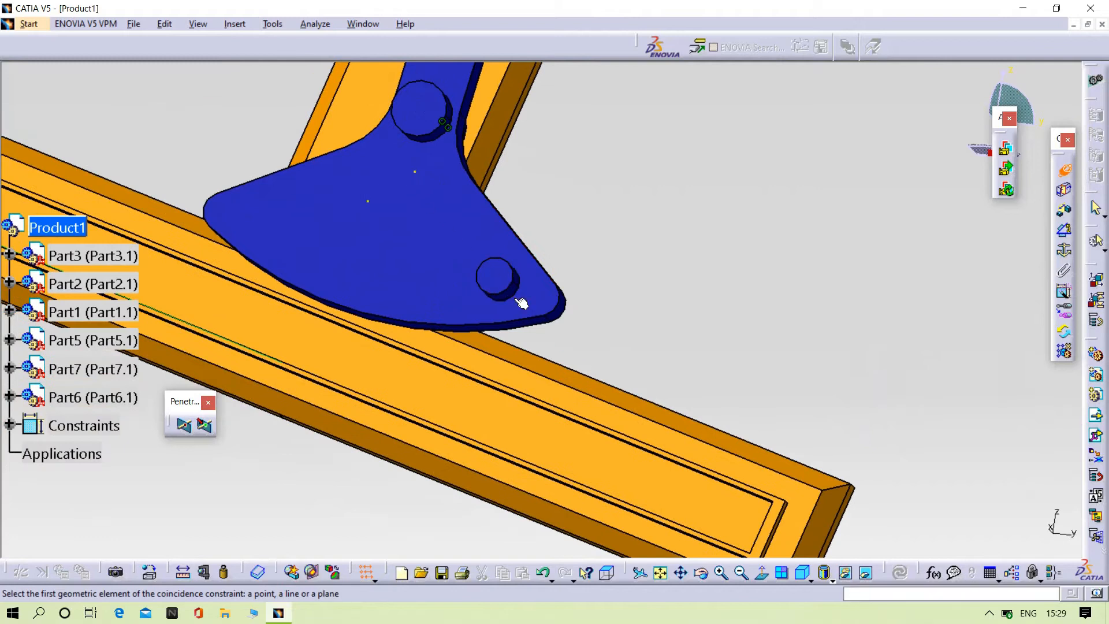
middle_drag(651, 283, 22, 509)
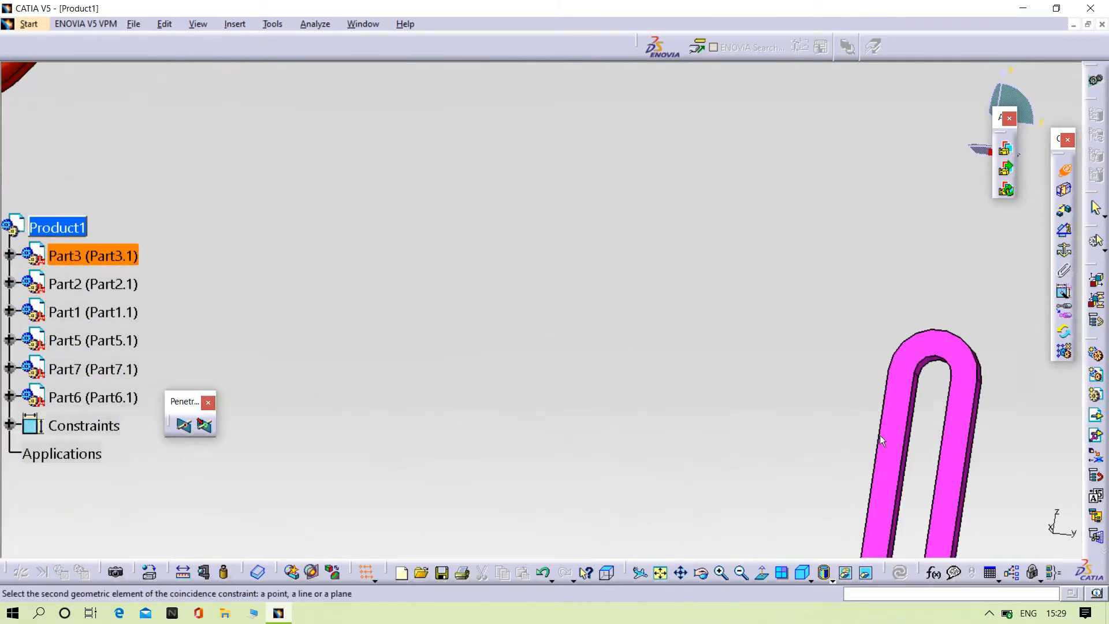
middle_drag(870, 414, 577, 329)
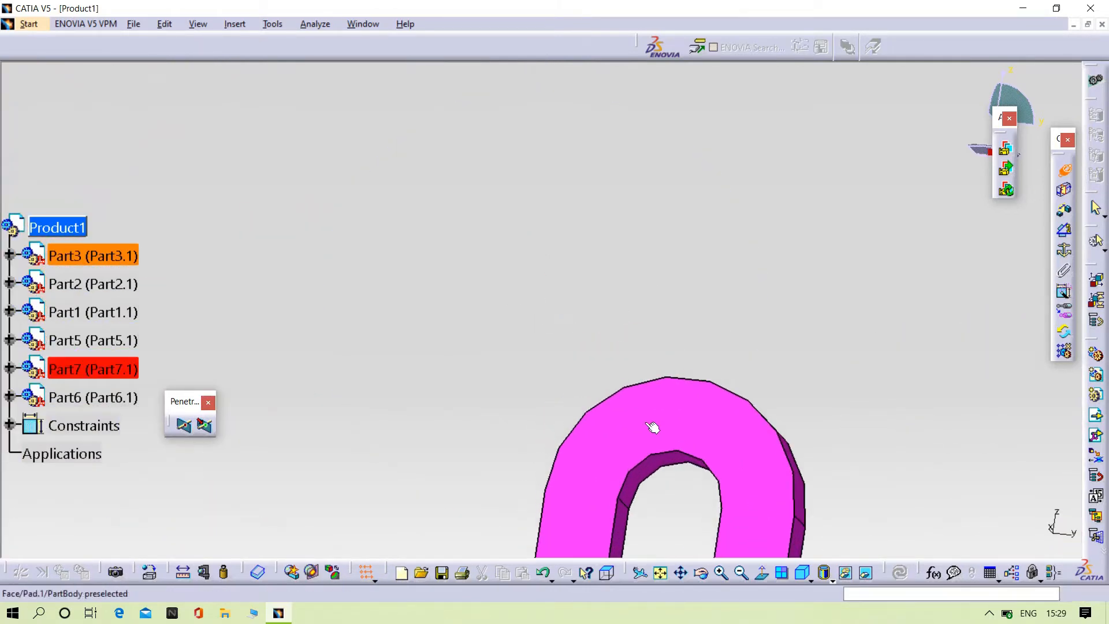
click(640, 488)
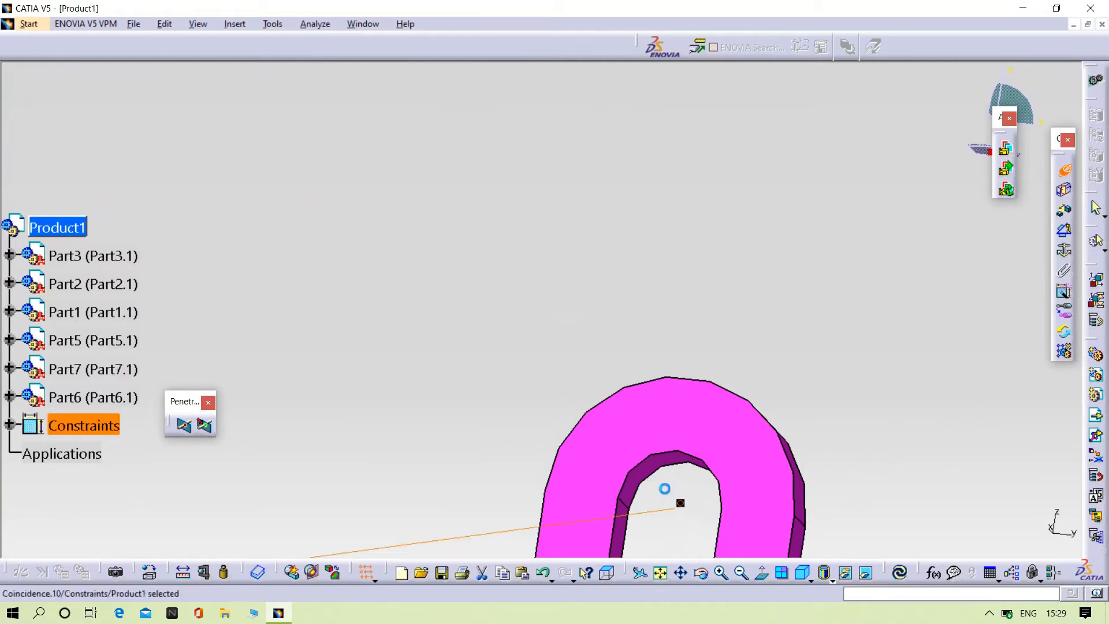
middle_drag(663, 488, 664, 425)
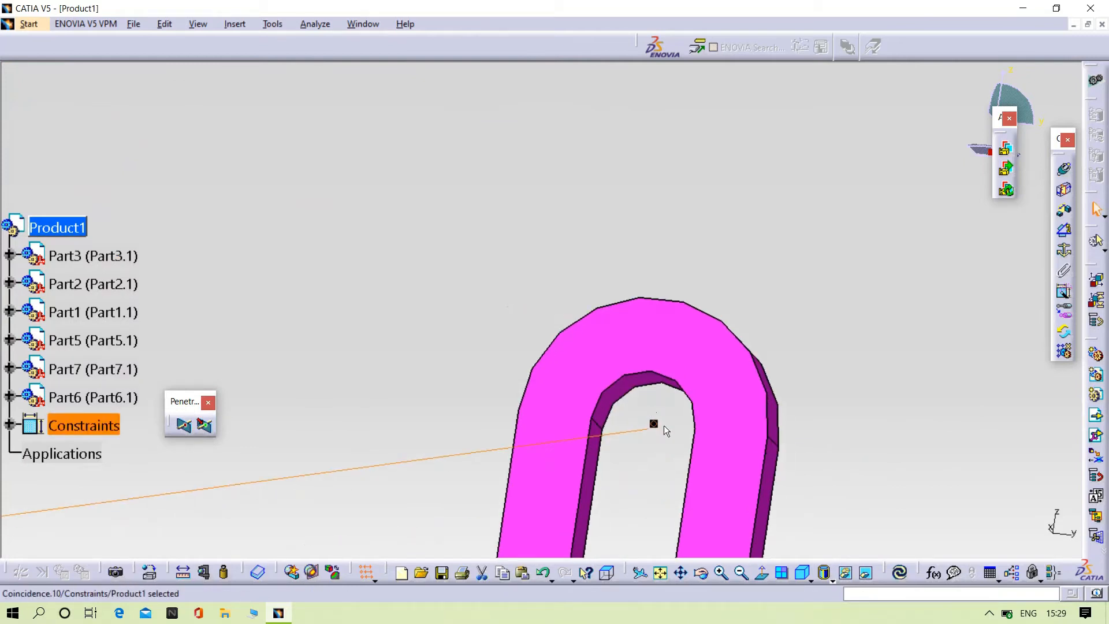
click(900, 572)
click(761, 573)
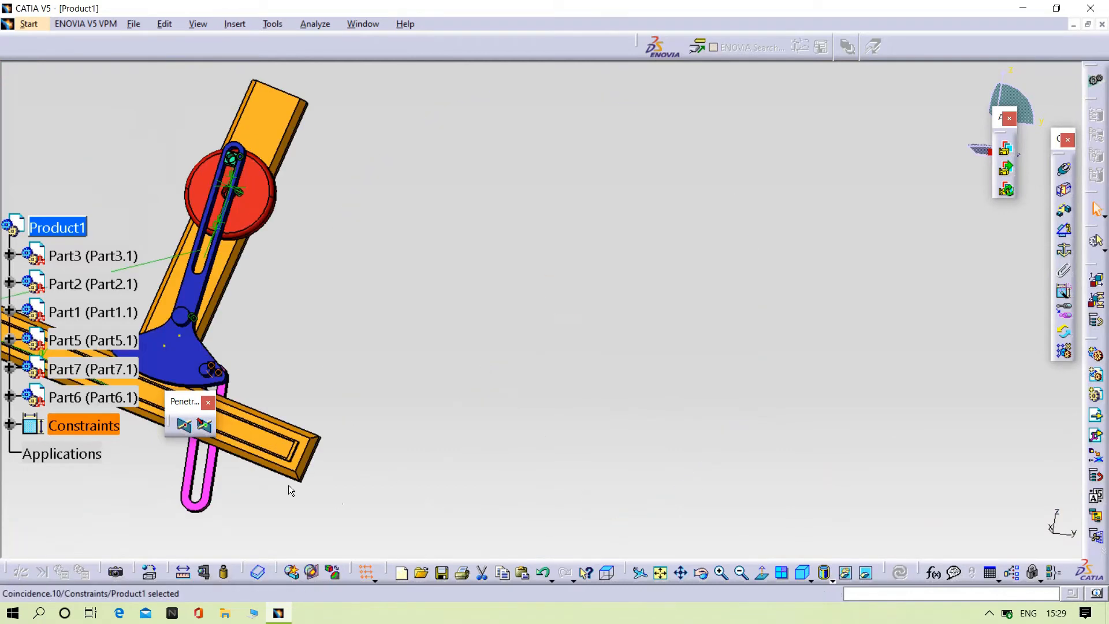
- Add a 0 mm offset constraint between the magenta link's rear face and the end face of the blue link's lower corner pin, and update
middle_drag(288, 484, 251, 390)
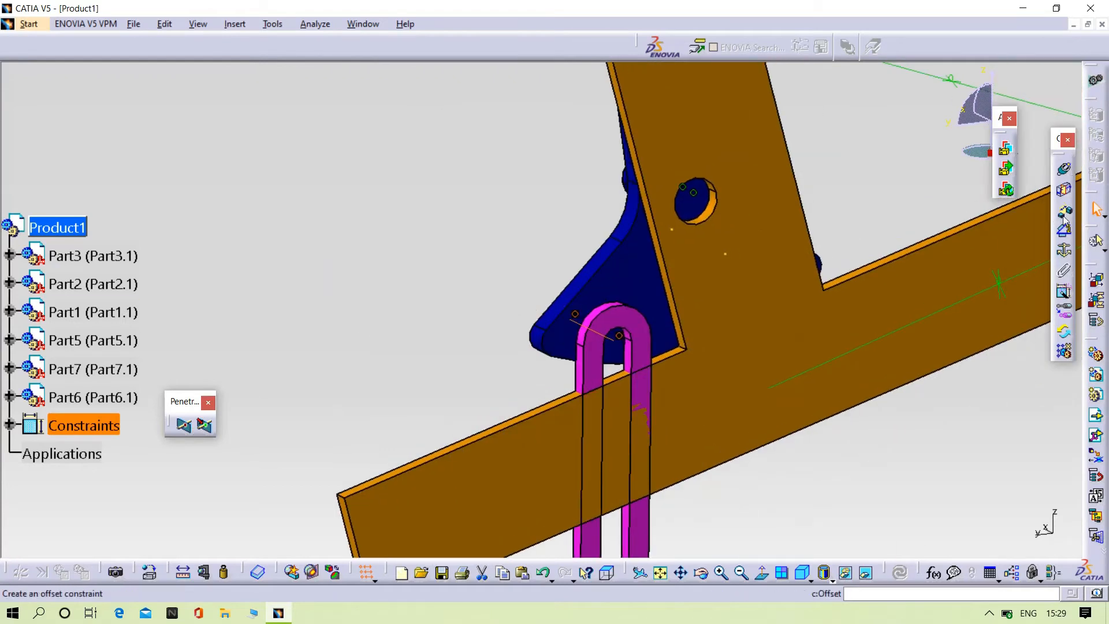
click(616, 323)
middle_drag(414, 283, 358, 351)
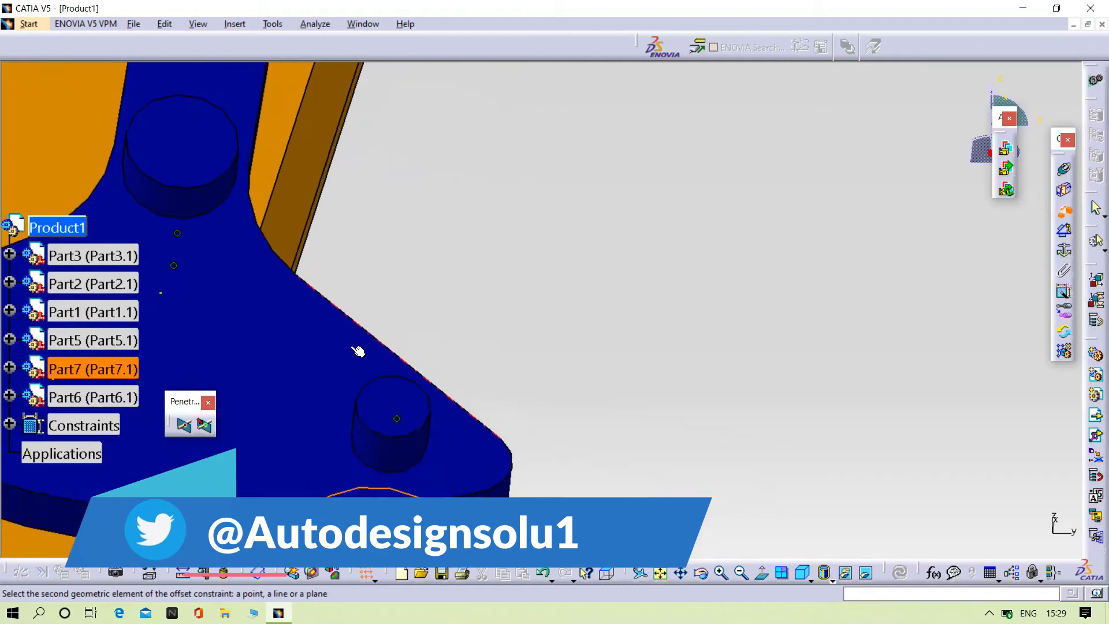
click(397, 407)
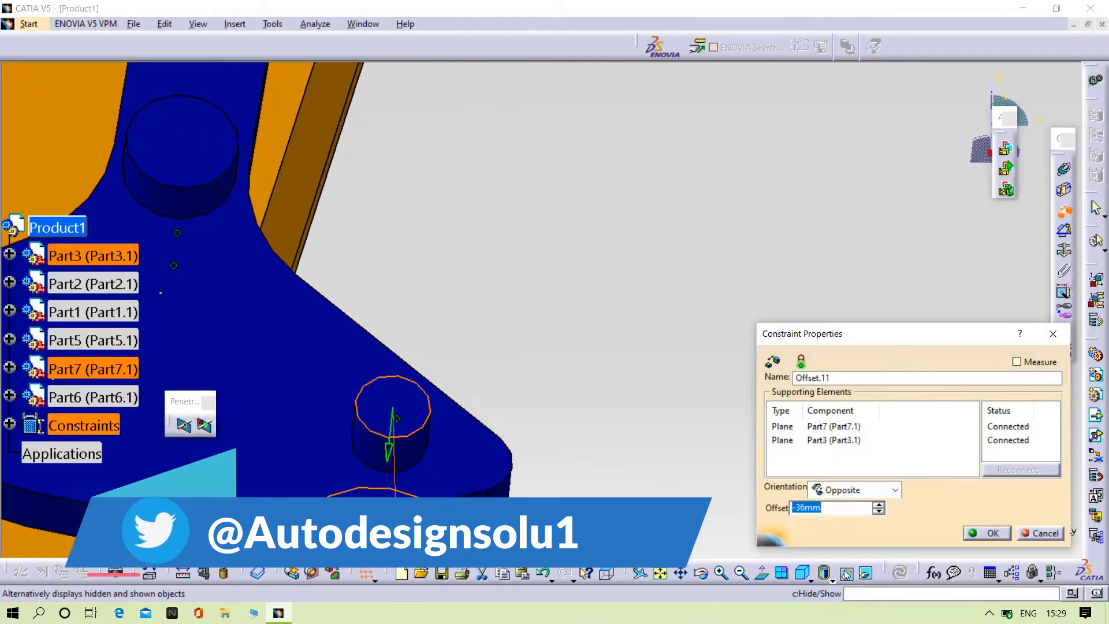
text(0)
key(Return)
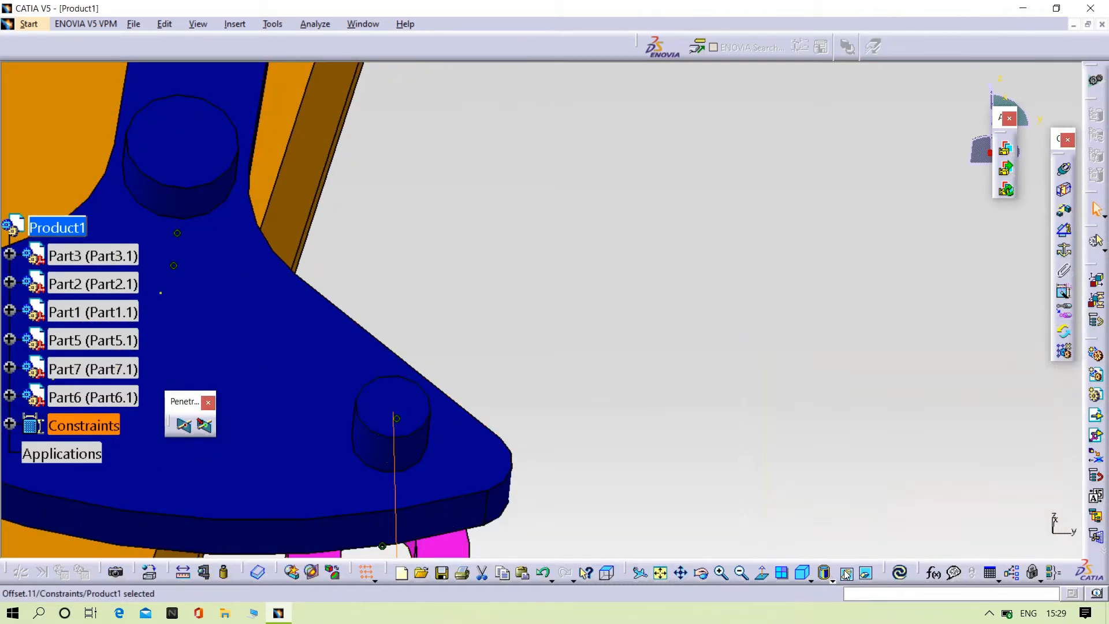
click(901, 574)
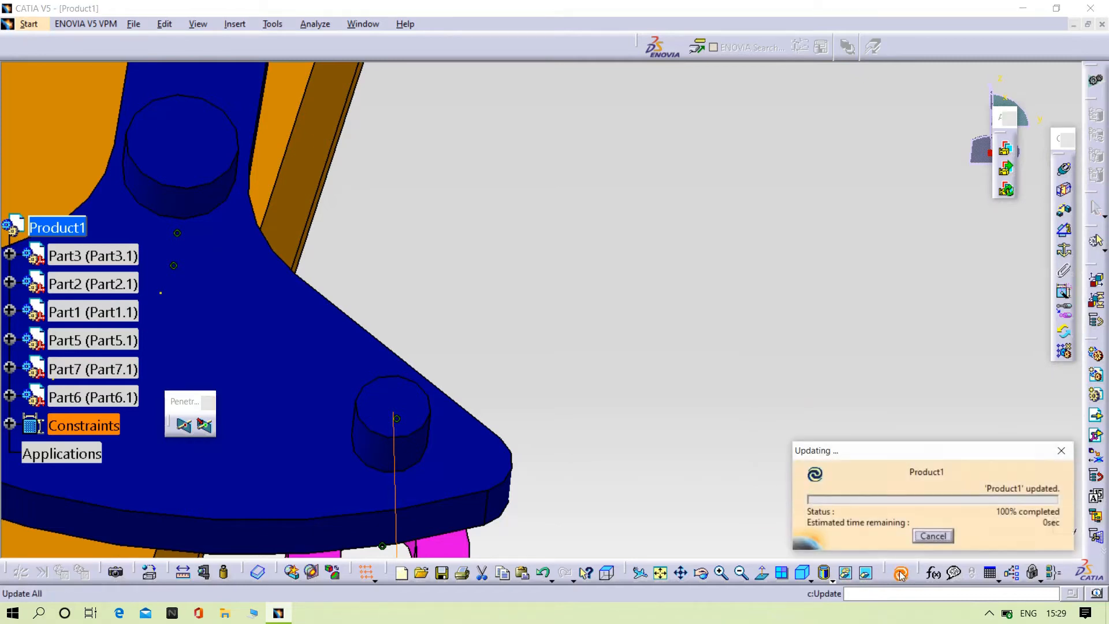
- Manipulate the magenta link around the blue link's corner pin axis, swinging its free end across the crossbar towards the dark green block
middle_drag(739, 502, 165, 359)
scroll(236, 381, up, 1)
middle_drag(236, 381, 355, 444)
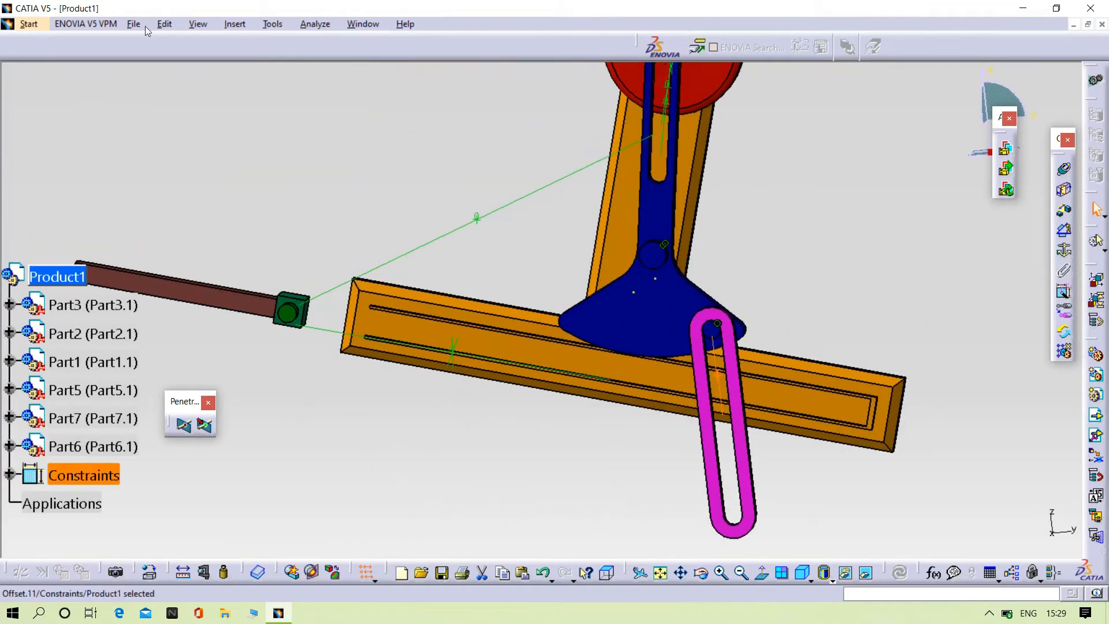
click(159, 29)
click(359, 191)
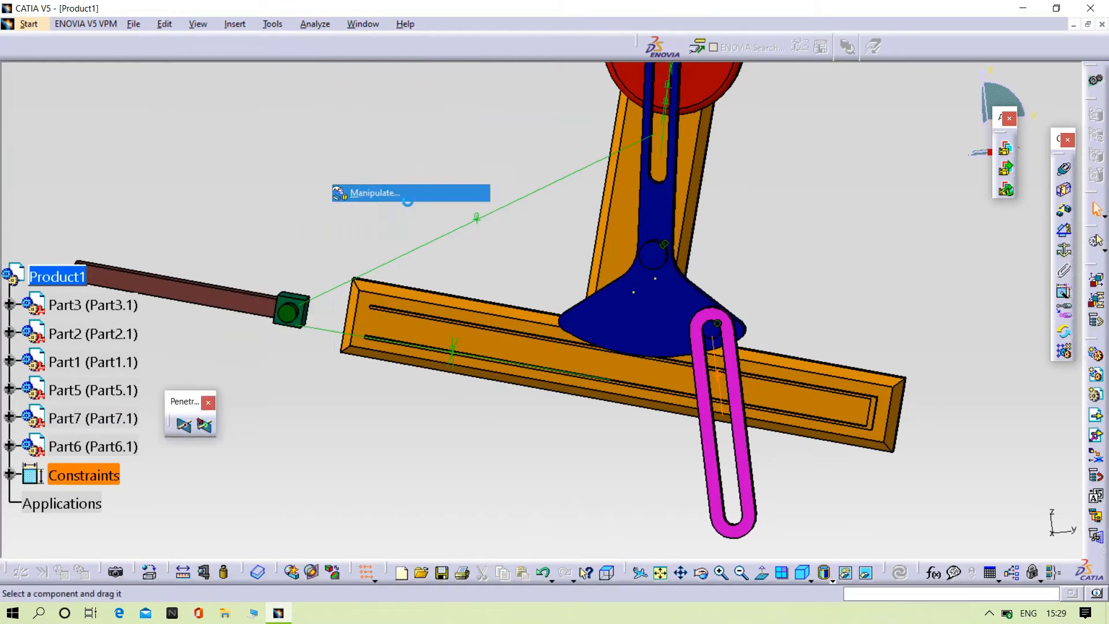
middle_drag(753, 272, 762, 180)
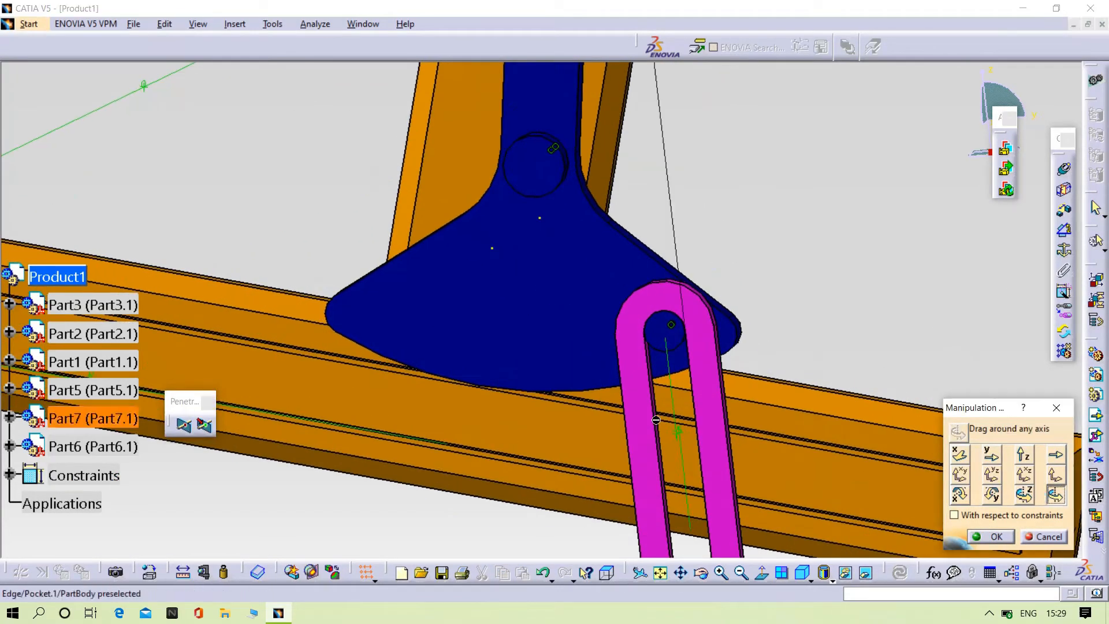
click(657, 353)
drag(719, 369, 500, 527)
middle_drag(347, 507, 446, 336)
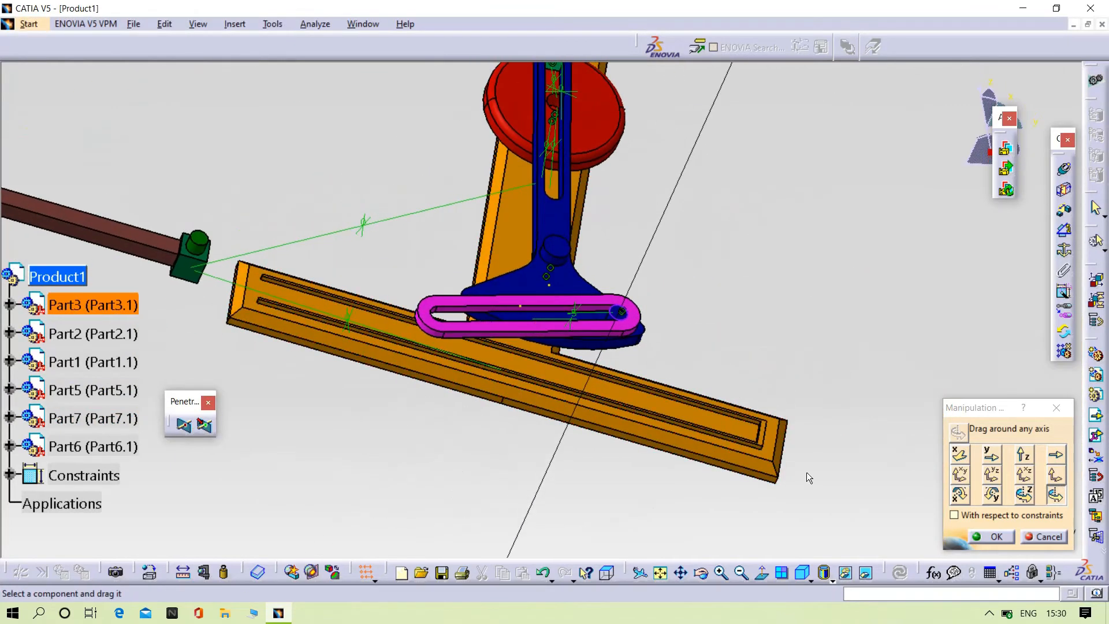
click(992, 536)
- Add a coincidence constraint between the magenta link's free slot end and the dark green block's pin, and update the assembly
middle_drag(535, 477, 552, 358)
middle_drag(362, 198, 458, 217)
click(1063, 177)
middle_drag(500, 486, 444, 376)
click(518, 387)
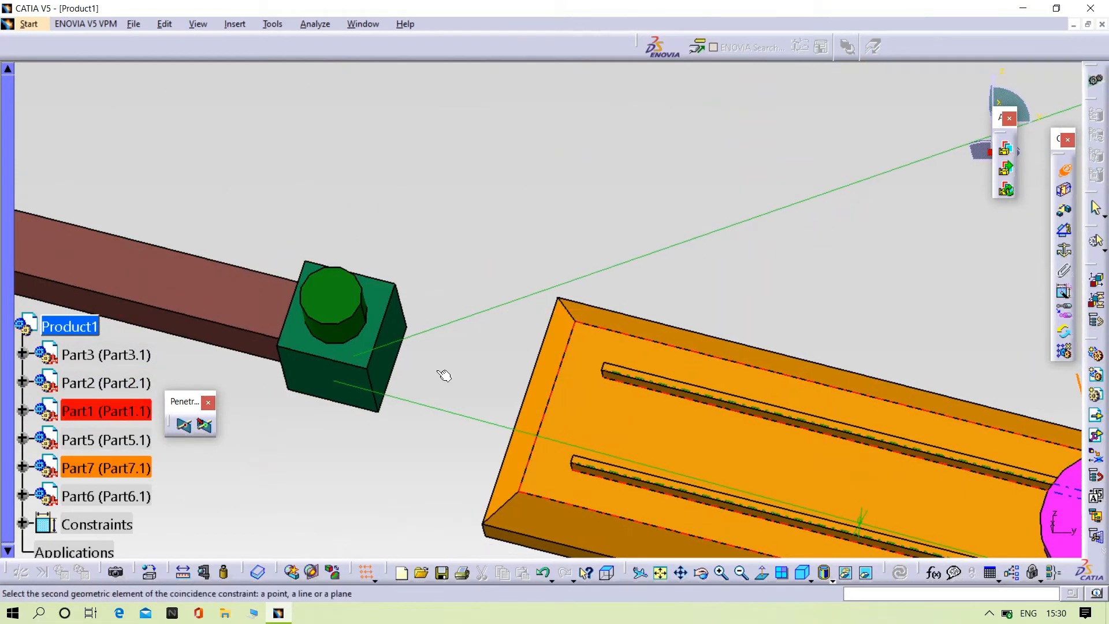
click(325, 309)
middle_drag(490, 250, 452, 304)
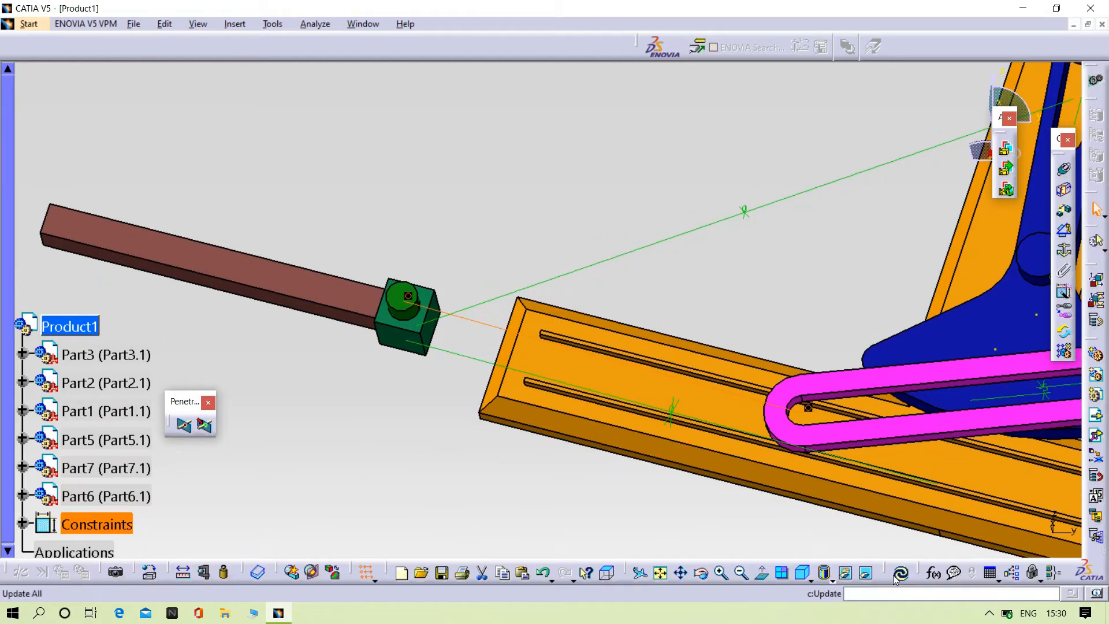
click(898, 576)
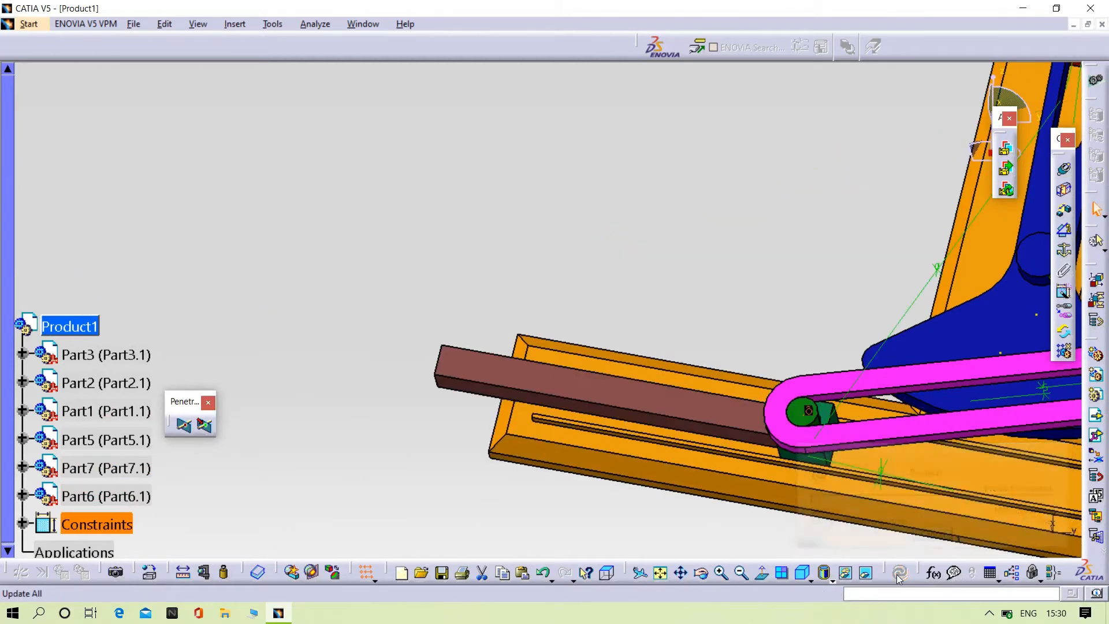
- Examine the assembled mechanism edge-on and in the standard isometric view
middle_drag(606, 531, 703, 486)
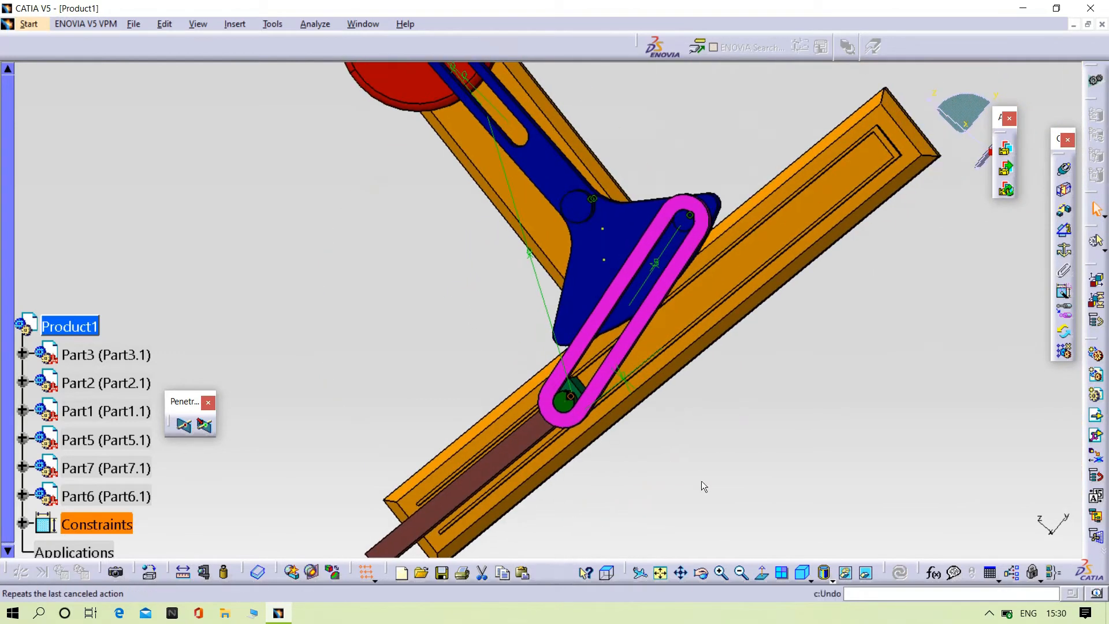
click(607, 574)
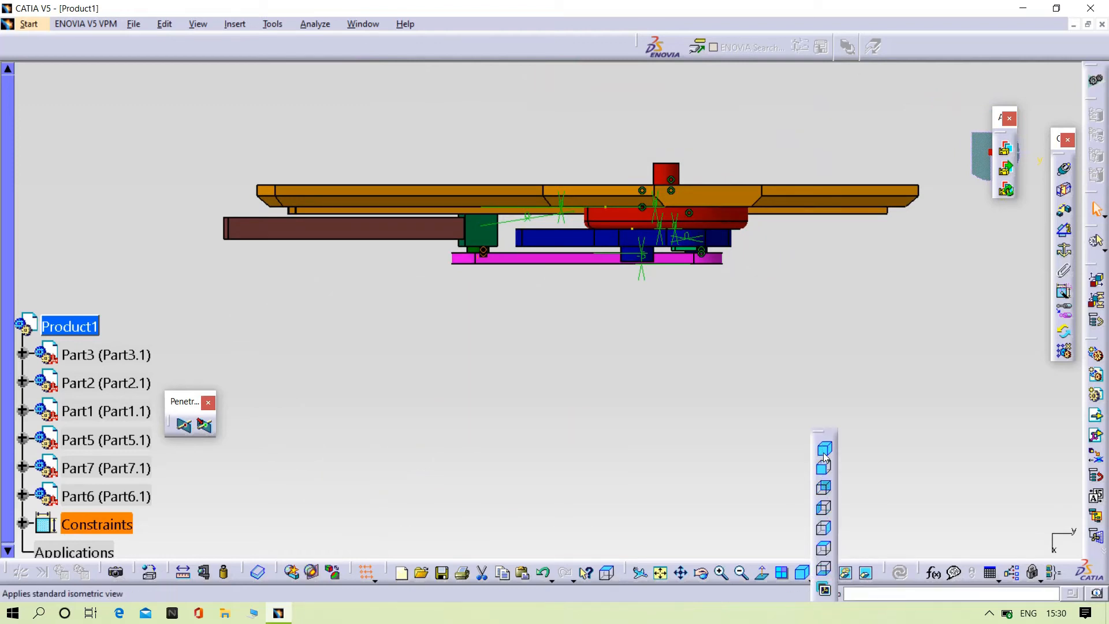
click(824, 449)
middle_drag(614, 439, 625, 393)
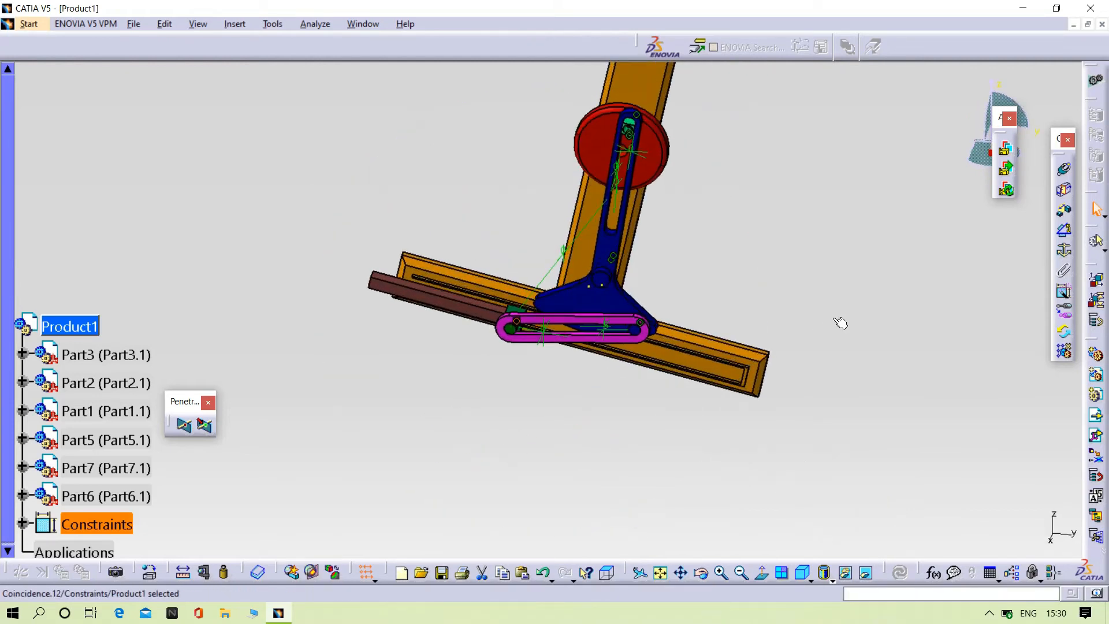
middle_drag(732, 208, 808, 271)
scroll(157, 280, up, 1)
scroll(152, 268, down, 7)
- Switch to the DMU Kinematics workbench
click(26, 23)
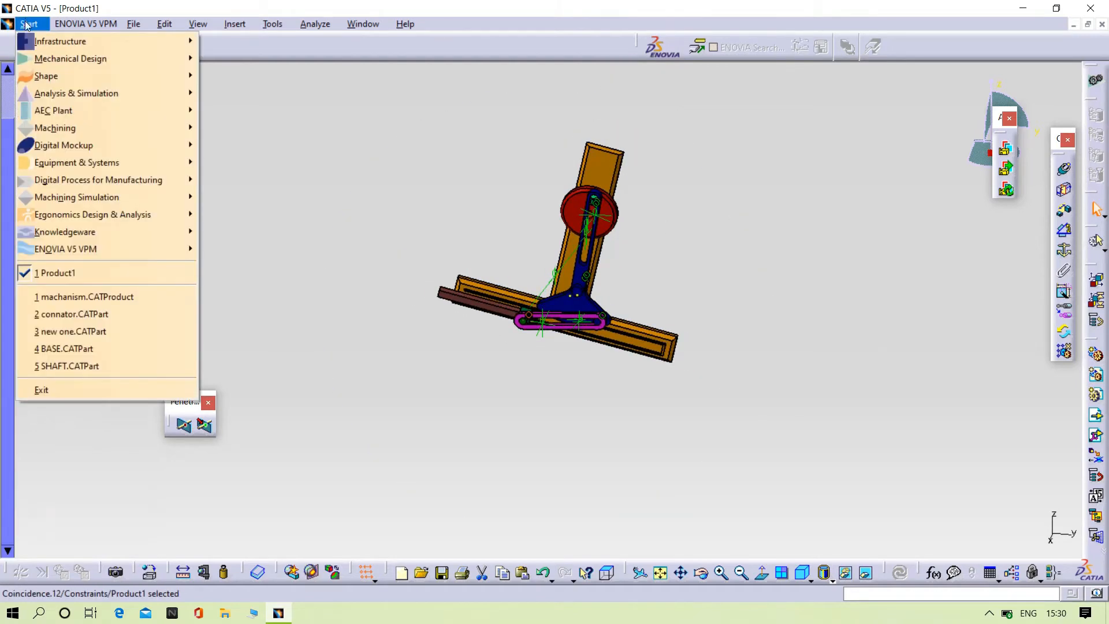
mouse_move(43, 145)
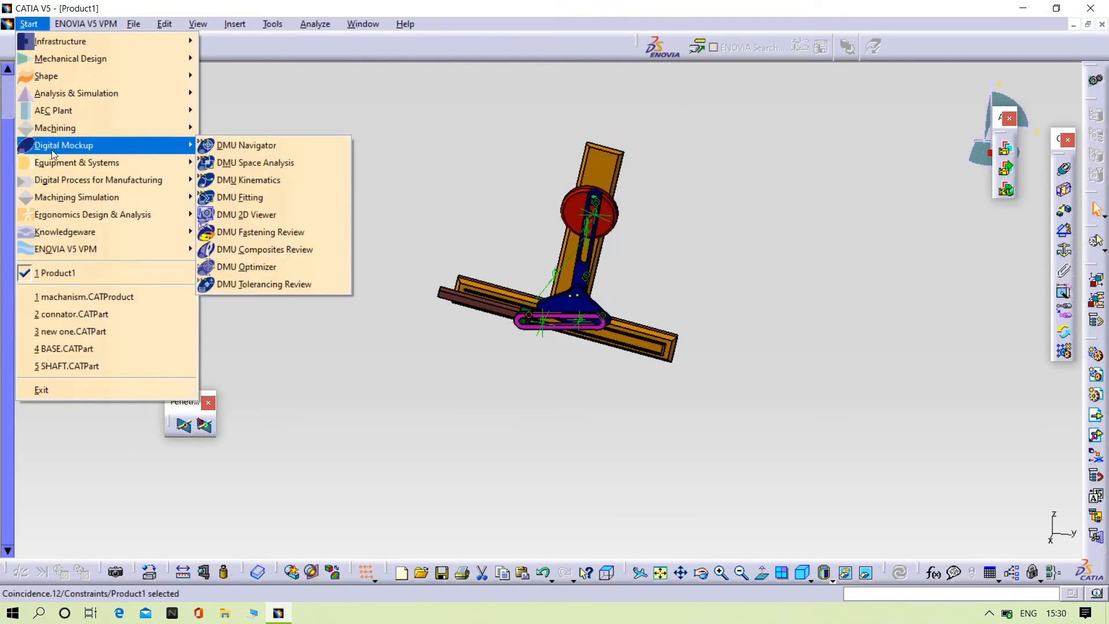
click(248, 179)
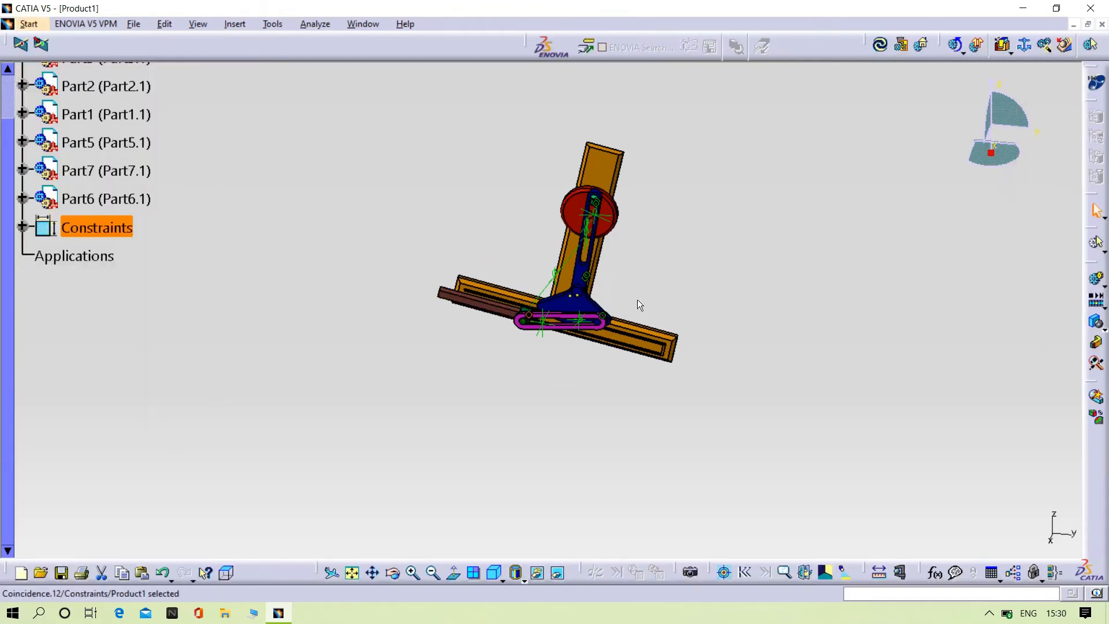
- Start a revolute joint and create a new mechanism for it with the default name
middle_drag(743, 254, 671, 369)
middle_drag(572, 231, 701, 242)
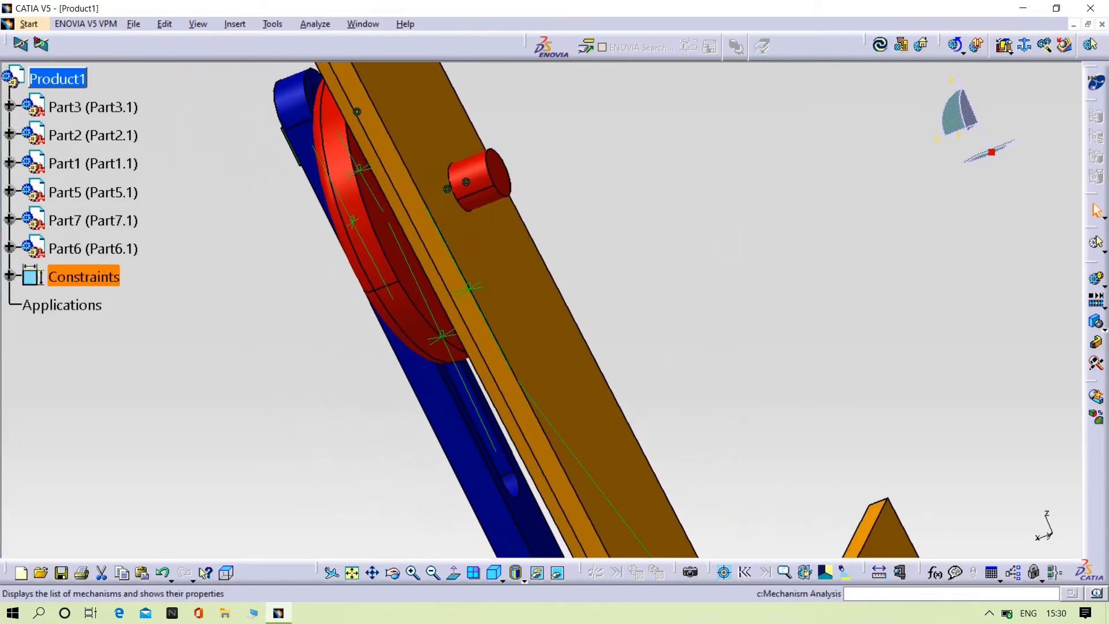
click(1023, 49)
click(1022, 68)
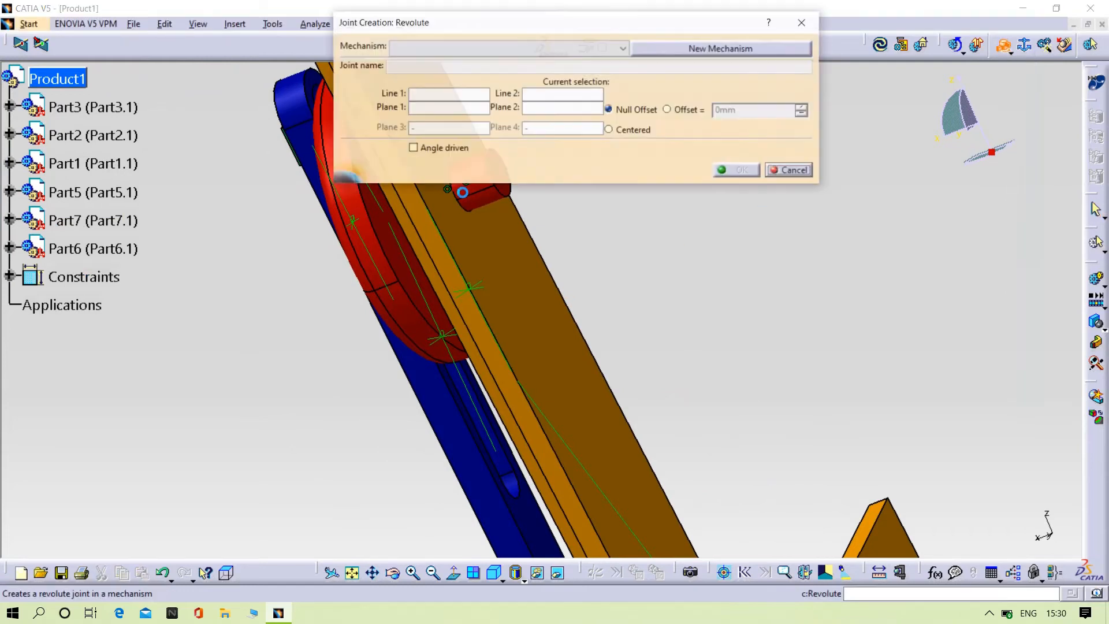
click(746, 50)
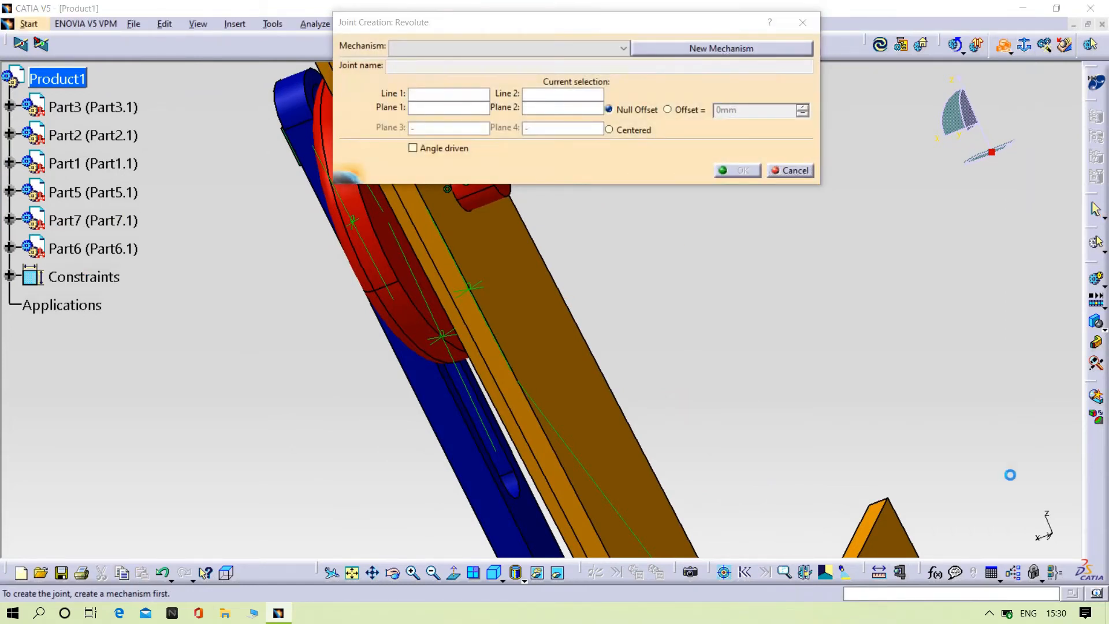
- Set the red wheel's shaft axis and the base hole's axis as the joint lines, hiding the wheel, and the base's front face as first plane
middle_drag(711, 361, 519, 287)
click(420, 298)
right_click(439, 372)
click(478, 416)
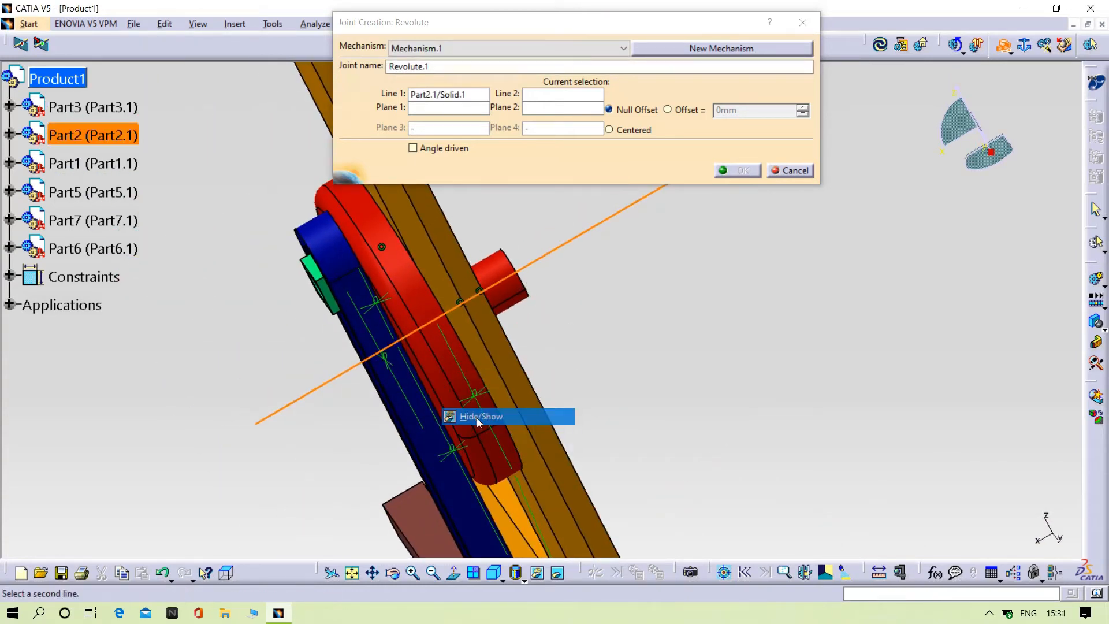
middle_drag(334, 403, 532, 396)
click(664, 335)
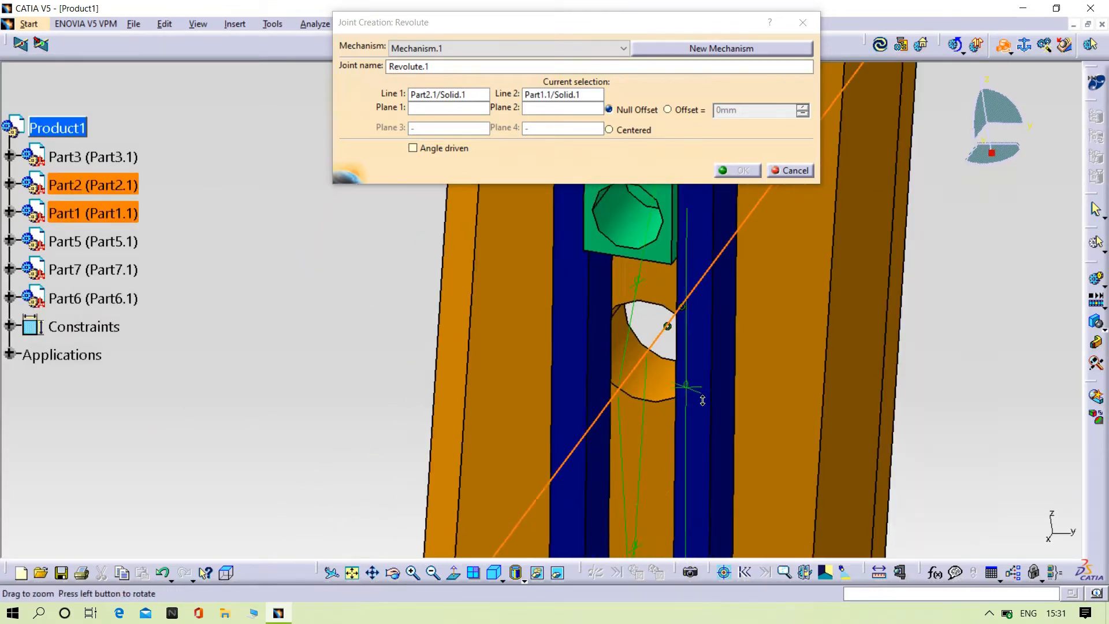
middle_drag(702, 400, 711, 409)
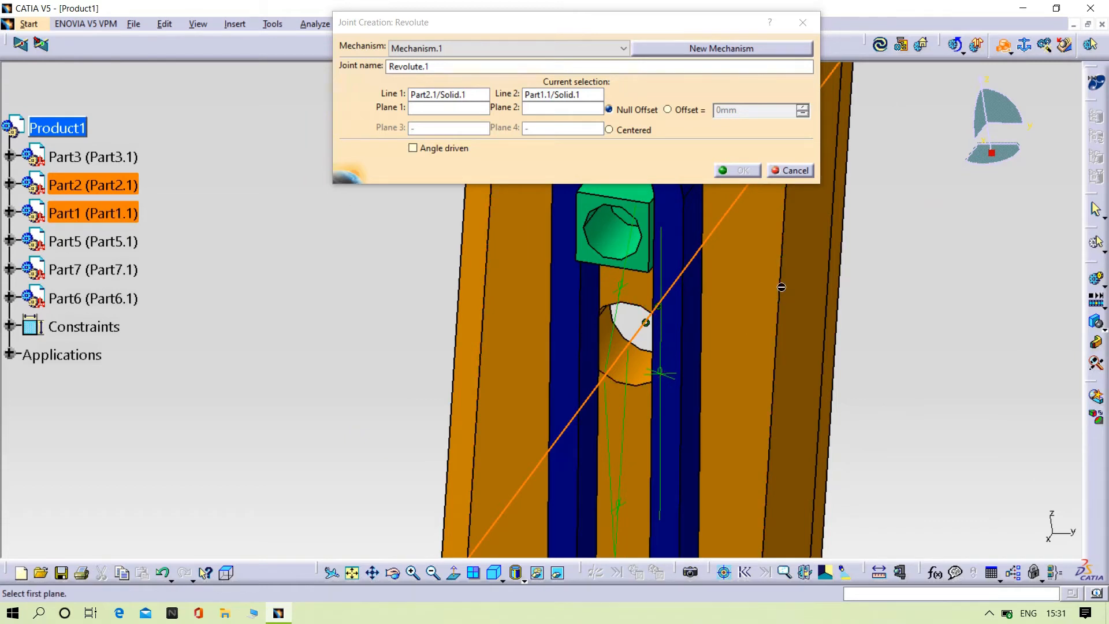
click(754, 293)
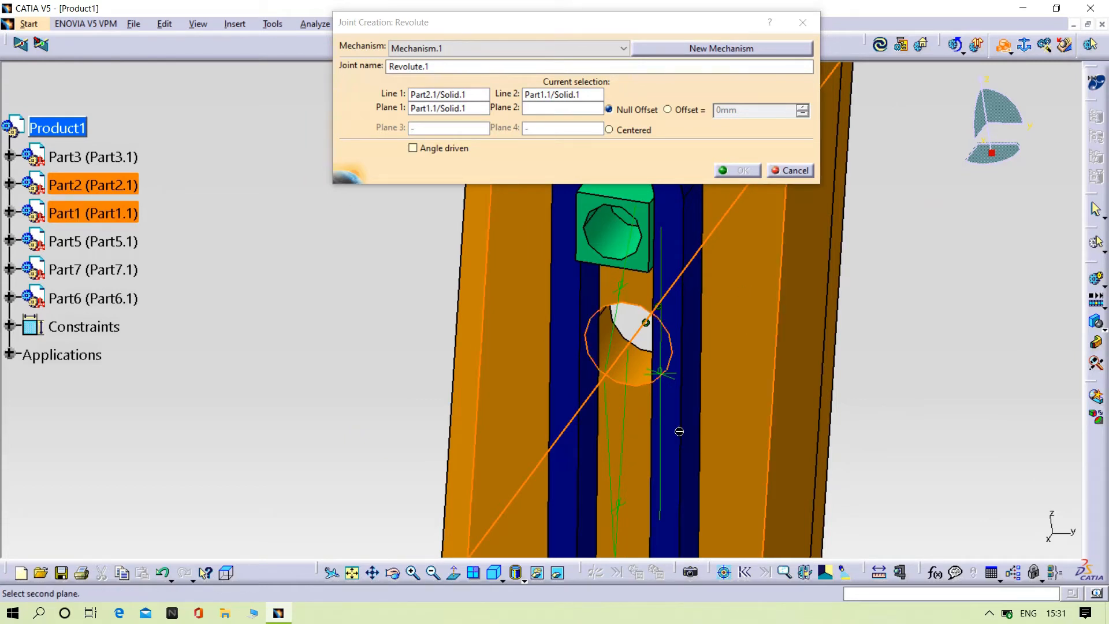
- Complete the revolute joint with the hidden wheel's rear face as second plane and the Offset option, and show the wheel again
middle_drag(945, 349, 614, 349)
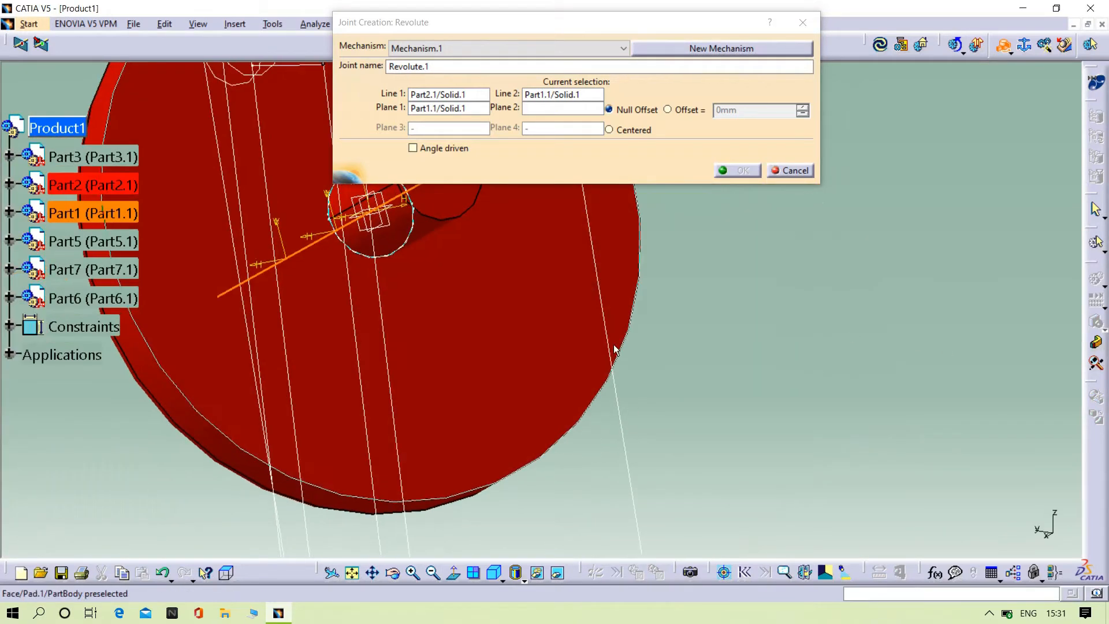
click(490, 313)
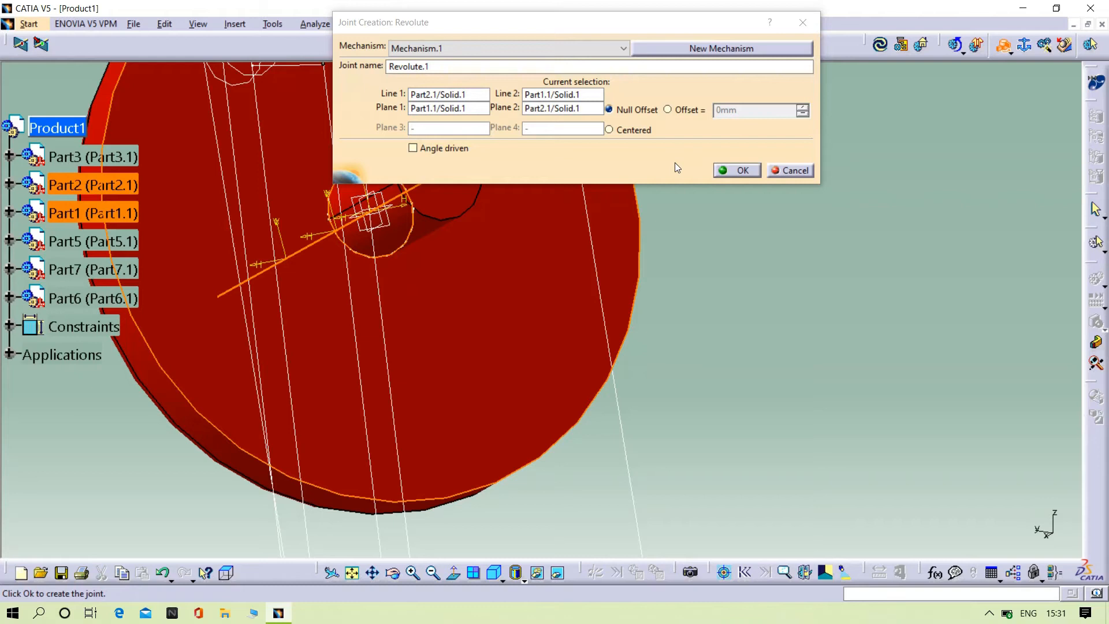
click(679, 116)
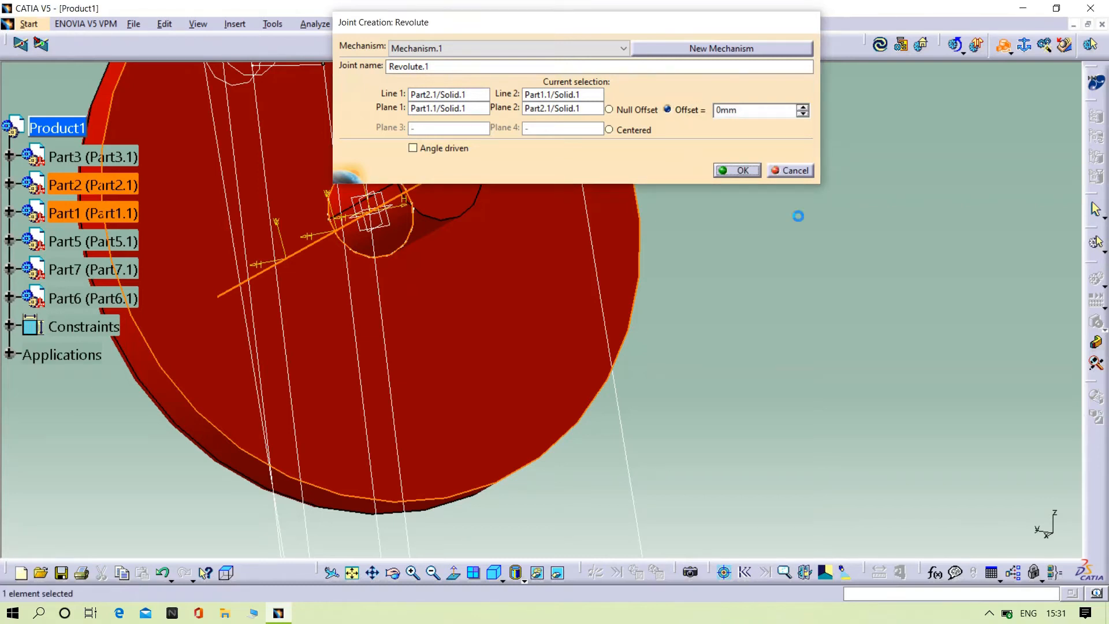
right_click(465, 318)
click(520, 359)
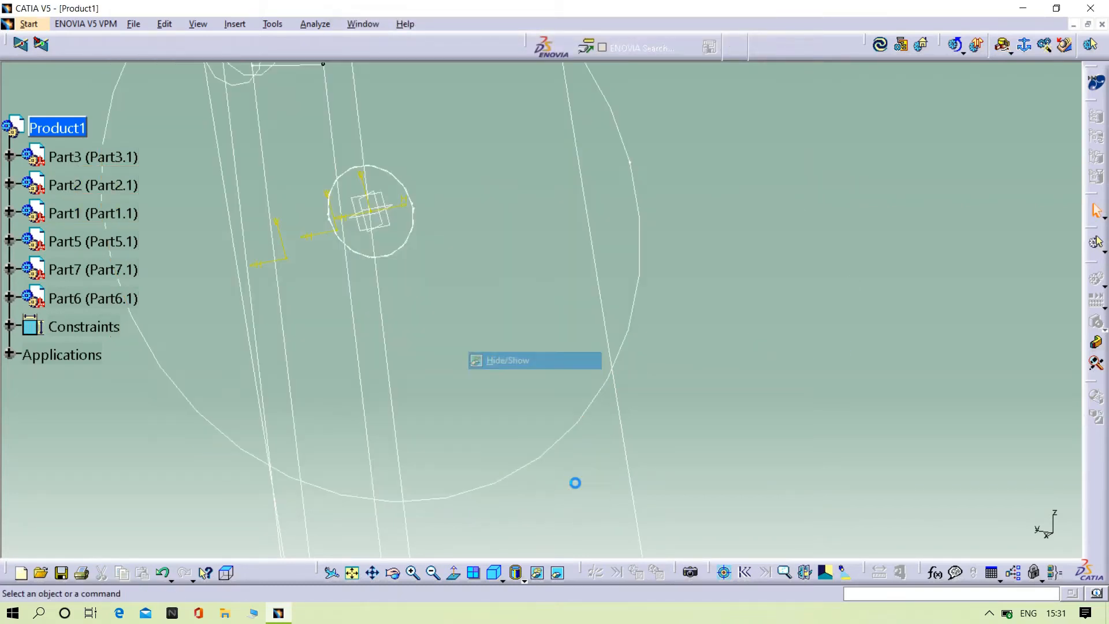
click(558, 573)
- Start a second revolute joint using the green slider's pin axis, the wheel's off-centre hole axis and the wheel's front face, hiding the slider
mouse_move(540, 302)
middle_down()
mouse_move(406, 381)
mouse_move(796, 366)
mouse_move(765, 413)
mouse_move(817, 369)
mouse_move(622, 389)
mouse_move(584, 343)
mouse_move(740, 289)
mouse_move(685, 309)
middle_up()
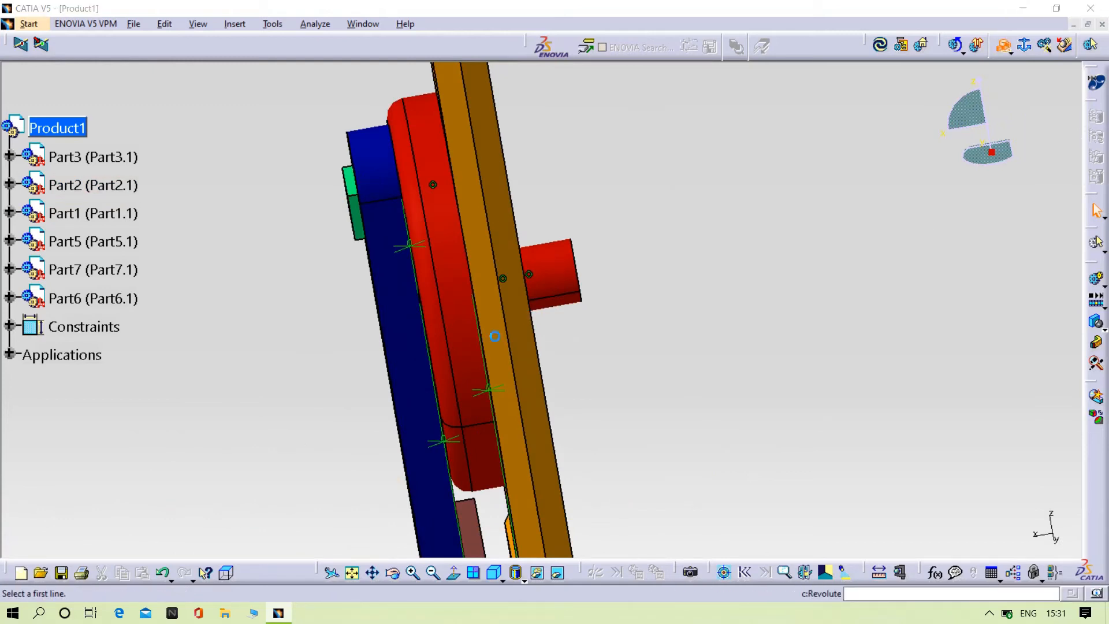
middle_drag(329, 322, 419, 352)
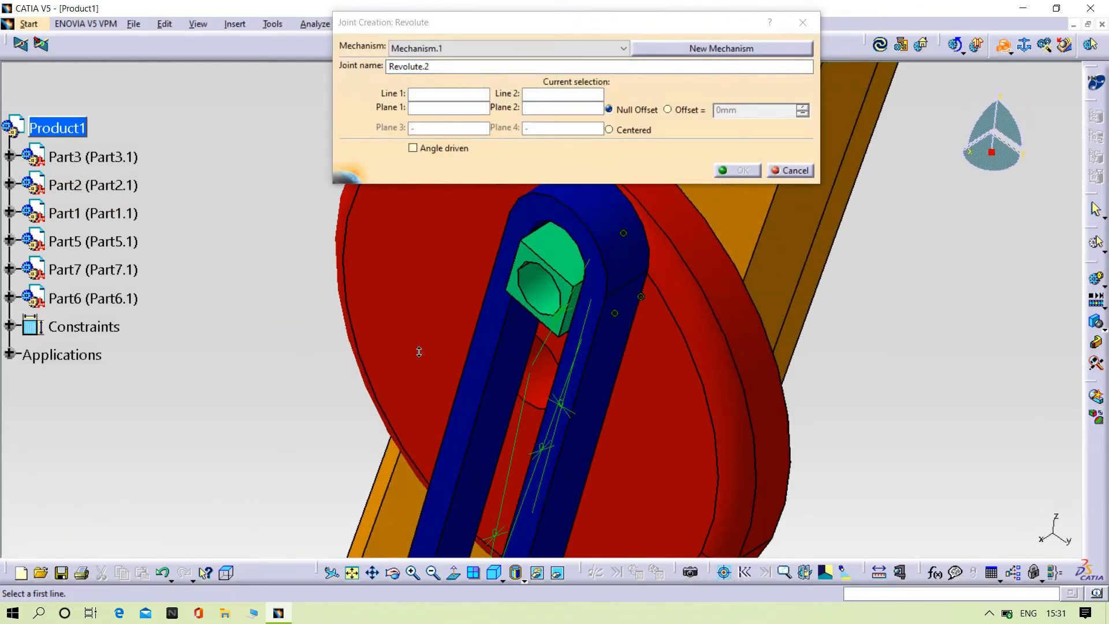
click(532, 272)
right_click(553, 297)
middle_drag(553, 297, 776, 277)
click(841, 248)
middle_drag(806, 330, 820, 381)
click(821, 381)
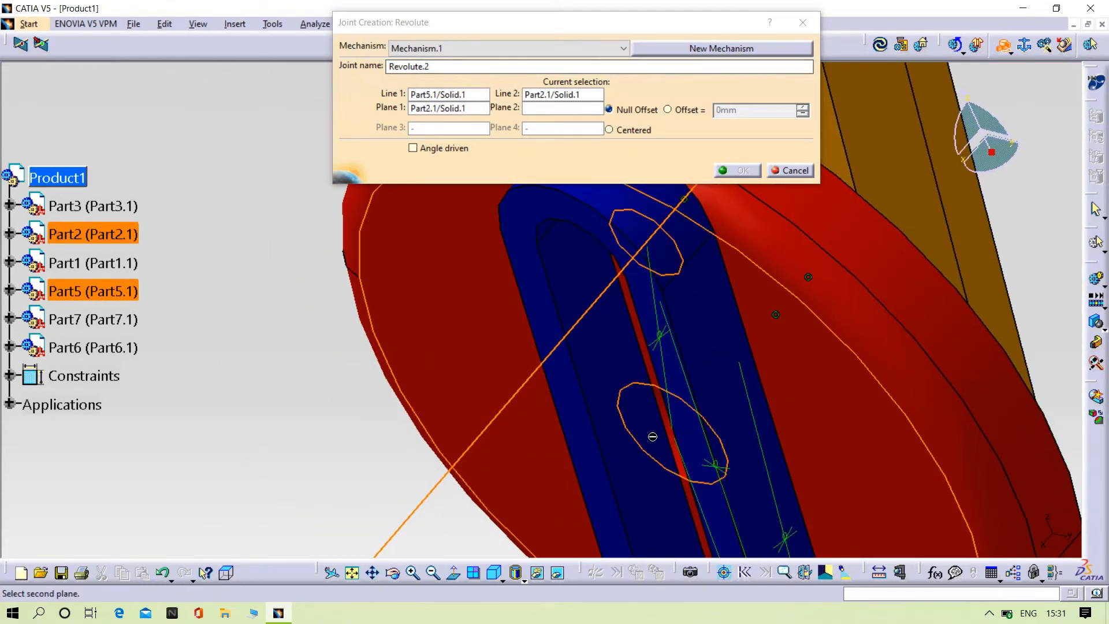
- Complete the second revolute joint with the hidden green slider's pin-side face as second plane and the Offset option
click(558, 572)
middle_drag(777, 396, 531, 289)
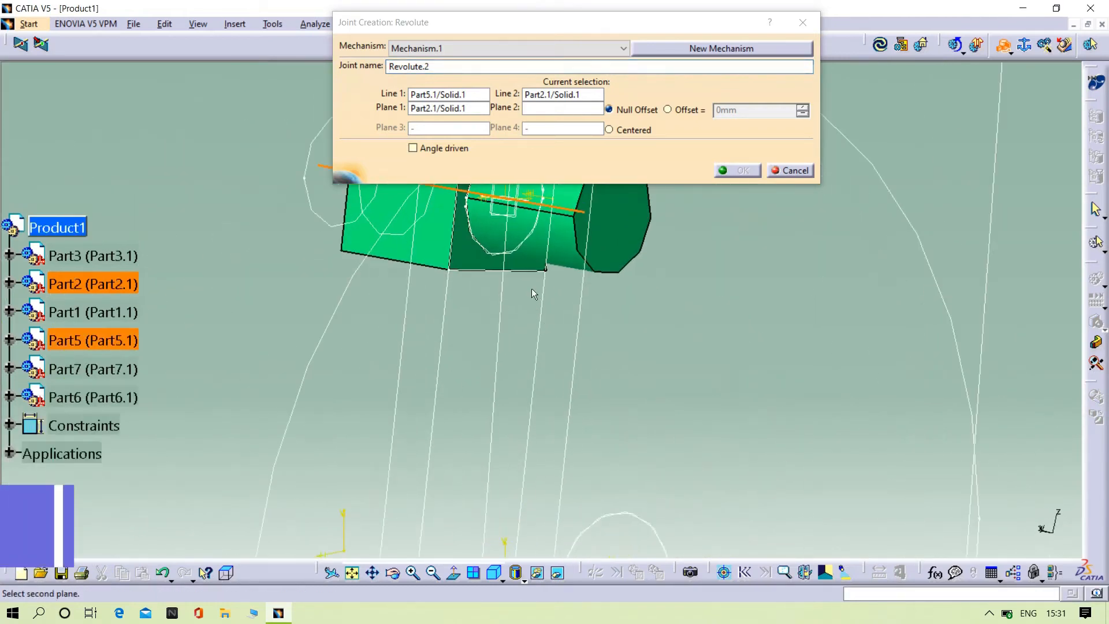
click(532, 289)
click(686, 111)
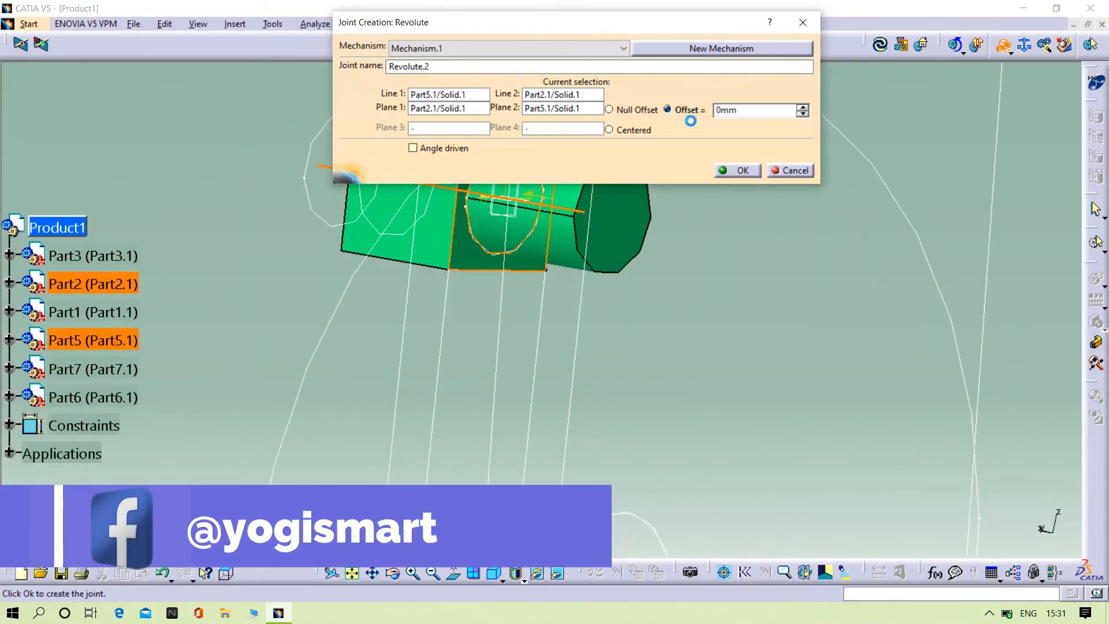
click(736, 170)
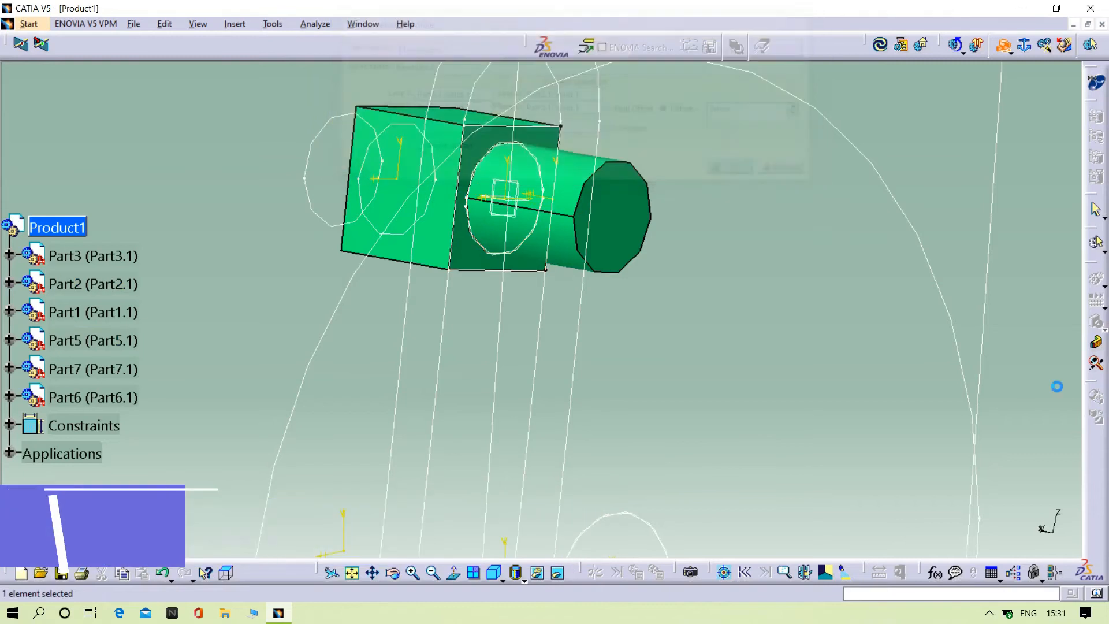
- Show the hidden green slider again and return to the visible assembly space
right_click(435, 240)
click(462, 282)
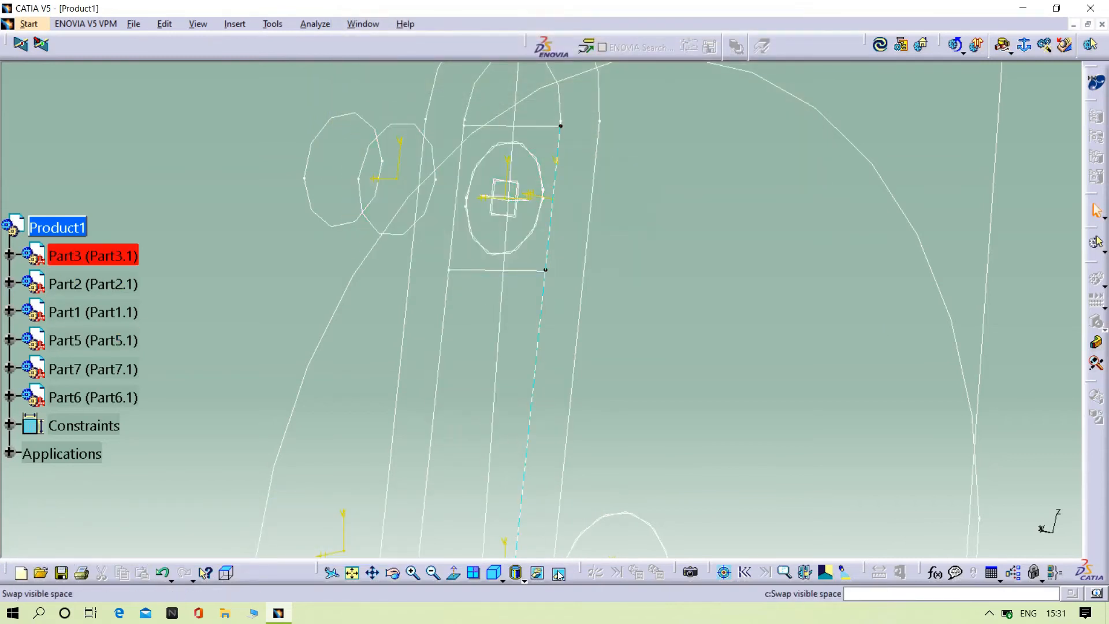
click(558, 574)
mouse_move(564, 428)
middle_down()
mouse_move(354, 354)
mouse_move(767, 379)
mouse_move(733, 292)
mouse_move(730, 237)
mouse_move(814, 427)
mouse_move(913, 451)
middle_up()
middle_drag(358, 414, 429, 403)
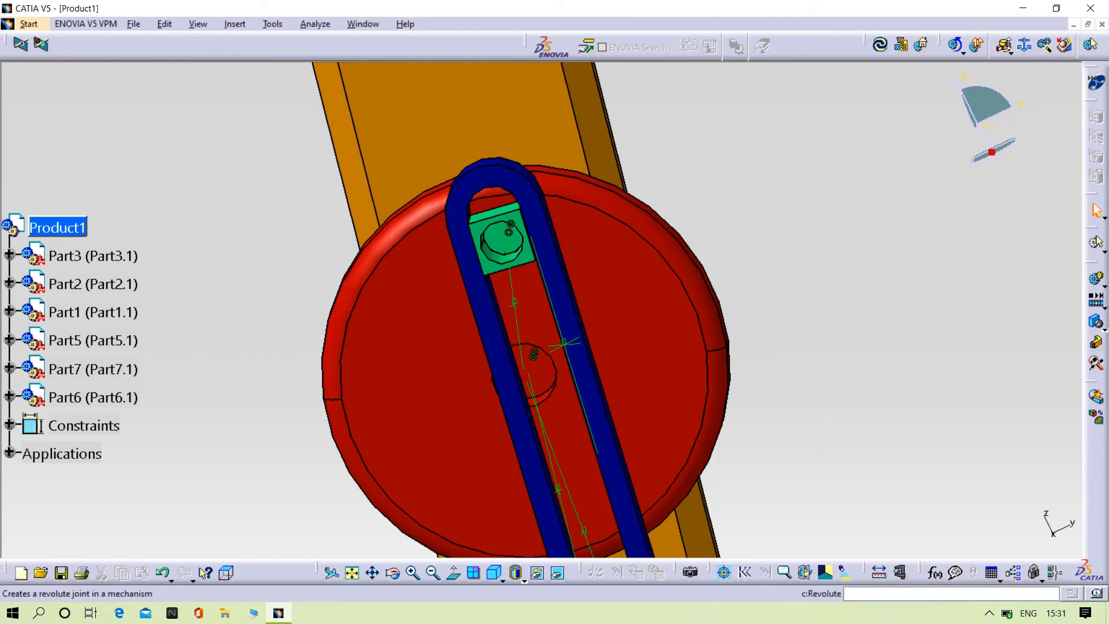
- Start a prismatic joint using the blue link's slot edge, hiding the link, and the green slider's matching edge and side face as first plane
click(1007, 52)
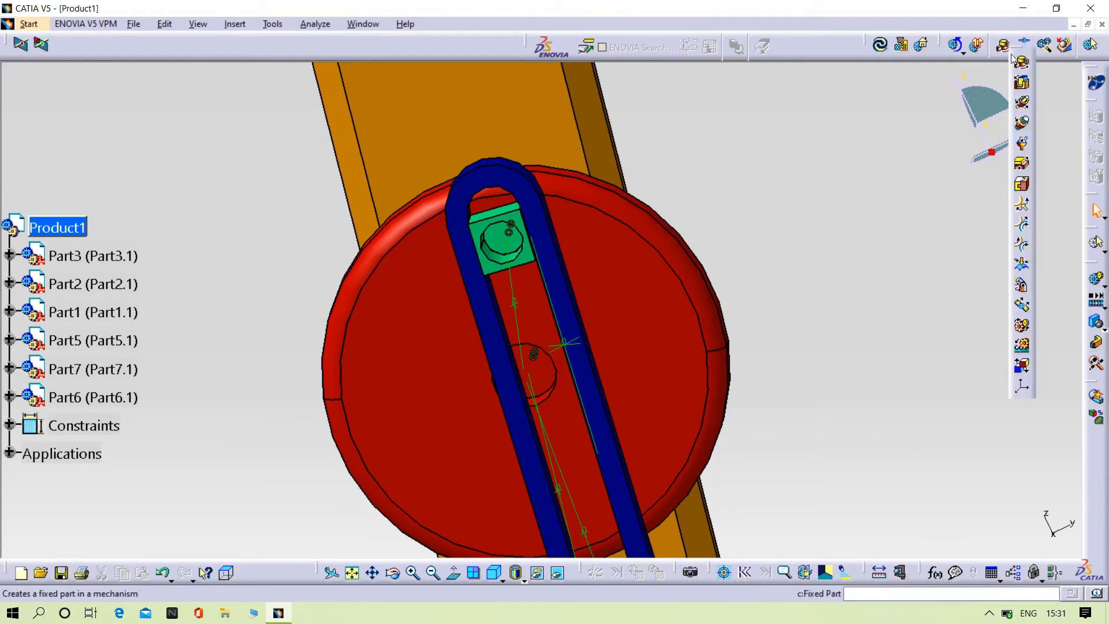
click(1021, 85)
middle_drag(666, 235, 473, 238)
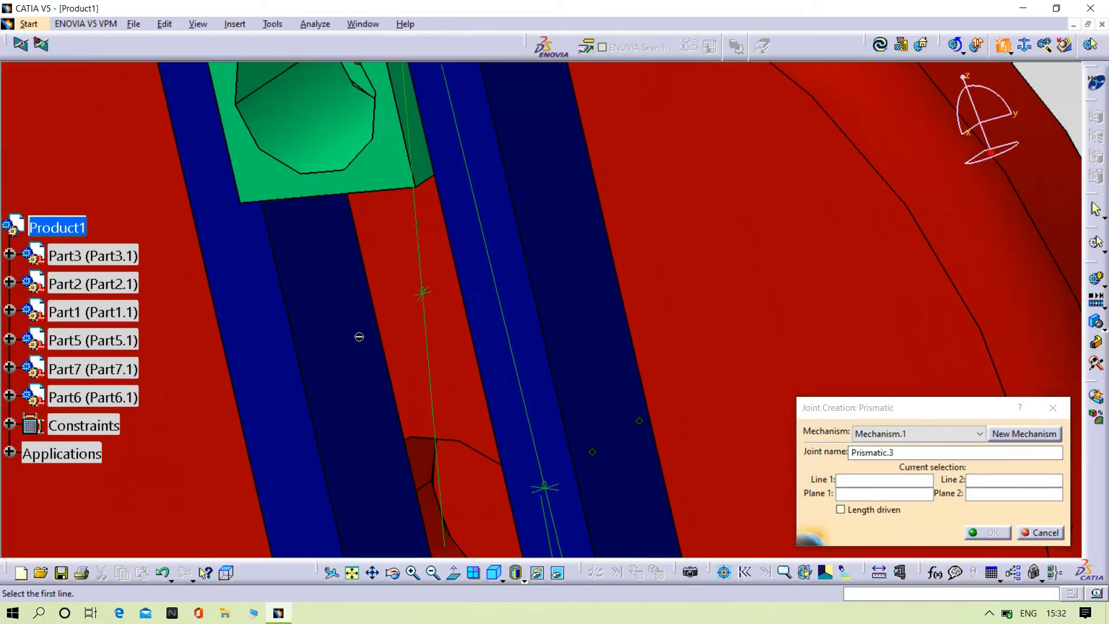
middle_drag(298, 330, 471, 299)
right_click(462, 404)
click(480, 420)
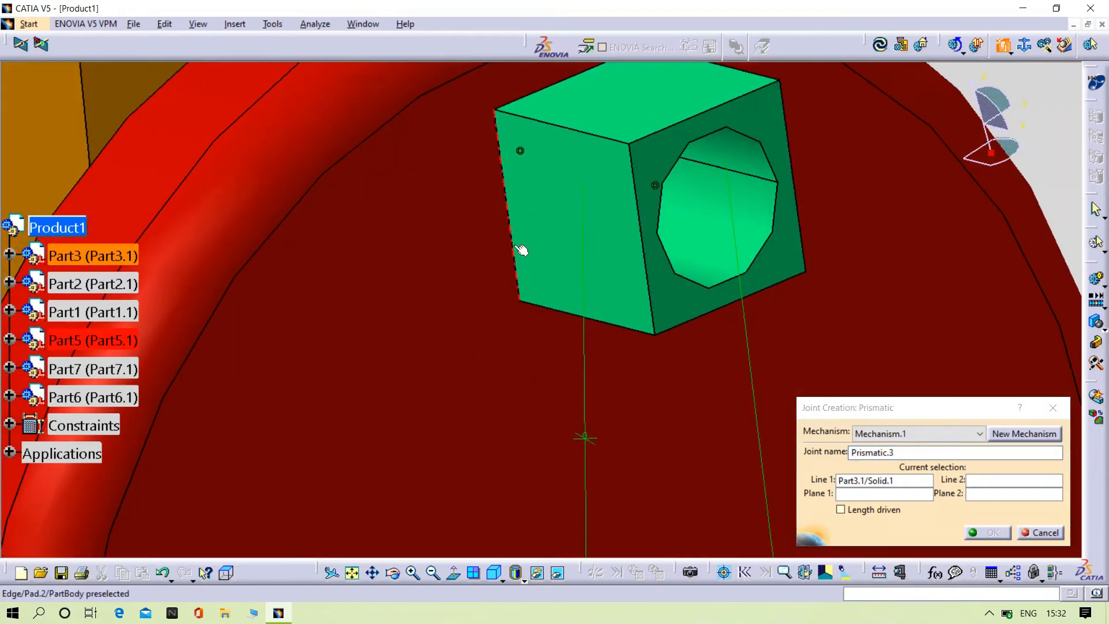
click(604, 206)
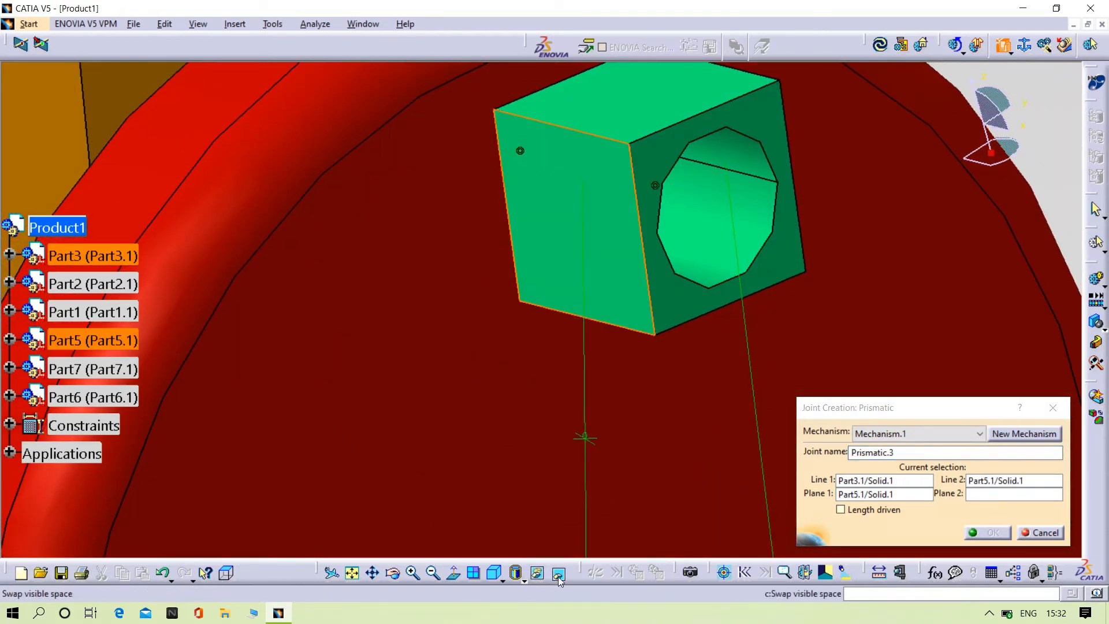
- Complete the prismatic joint with the hidden blue link's inner slot face as second plane, and show the link again
click(559, 574)
click(280, 415)
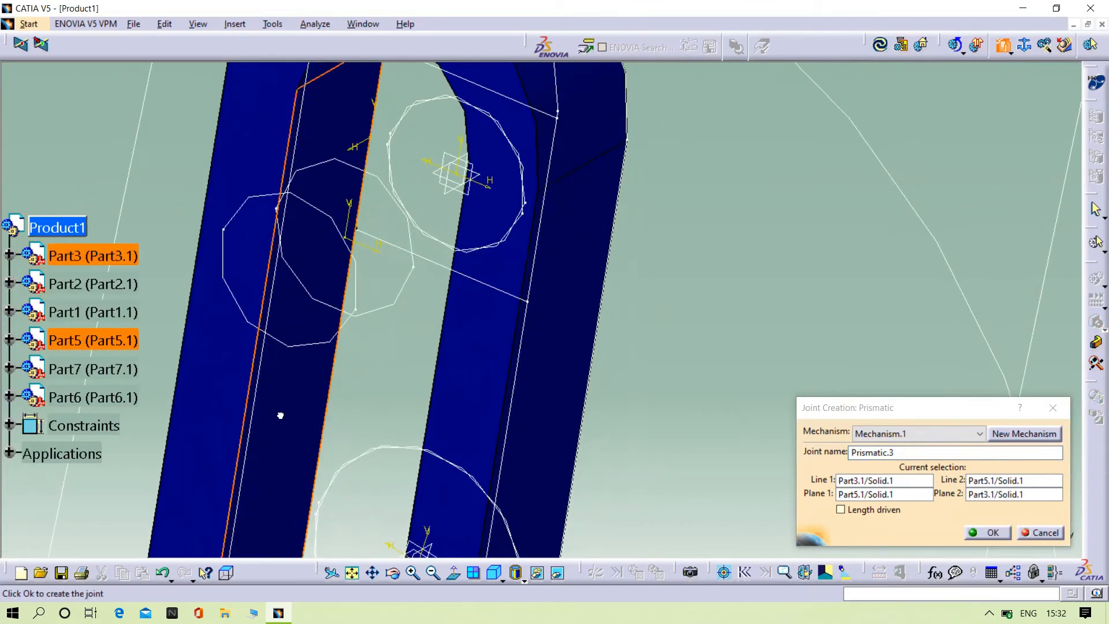
click(982, 532)
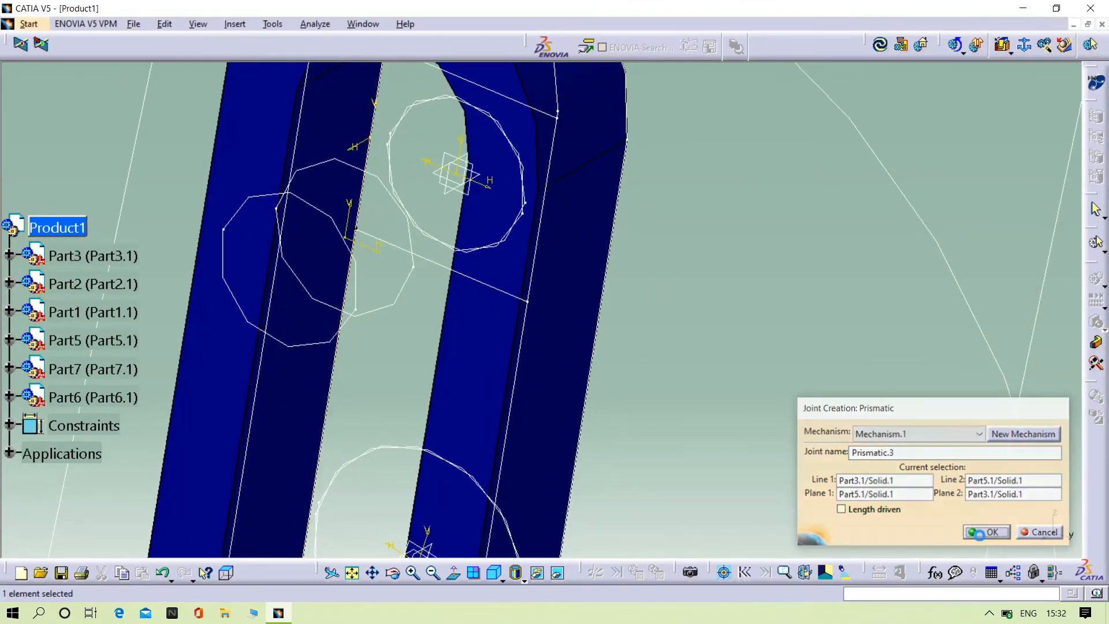
right_click(290, 455)
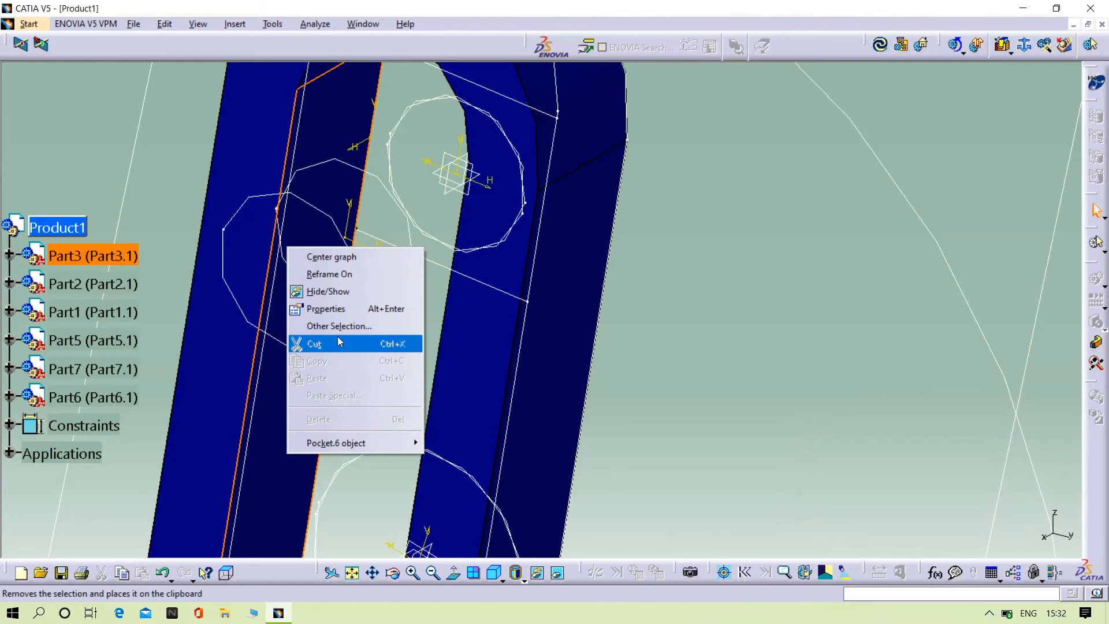
click(324, 291)
click(559, 572)
- Start a revolute joint using the blue link's pivot pin axis and the base's pivot hole axis as the joint lines
middle_drag(708, 324, 748, 298)
scroll(730, 485, up, 1)
middle_drag(753, 473, 757, 394)
middle_drag(693, 228, 549, 230)
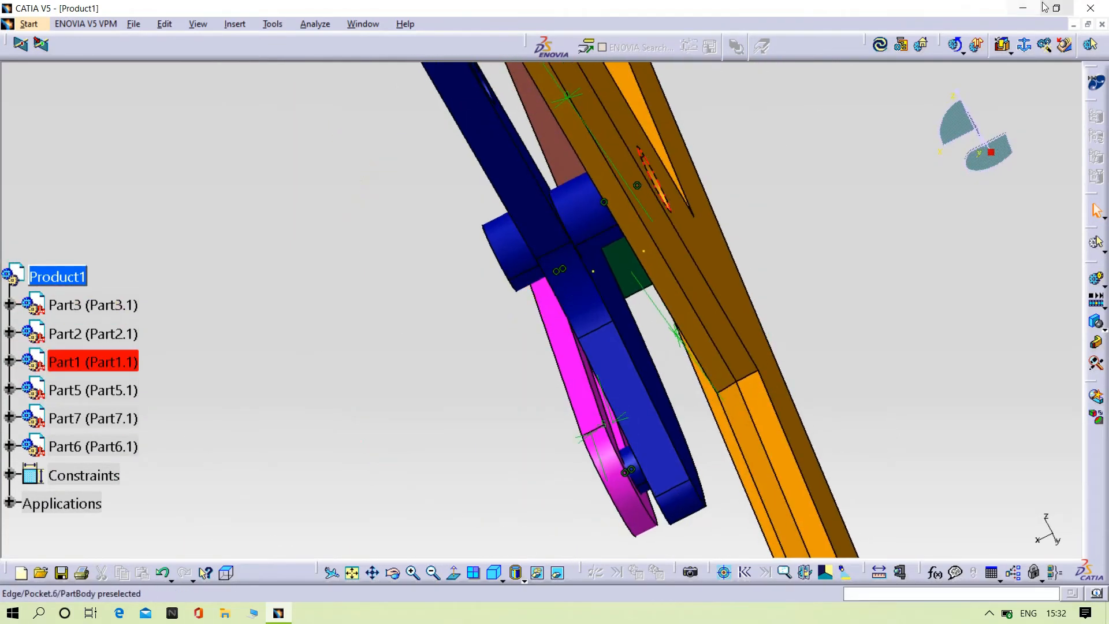
click(1010, 55)
click(1022, 69)
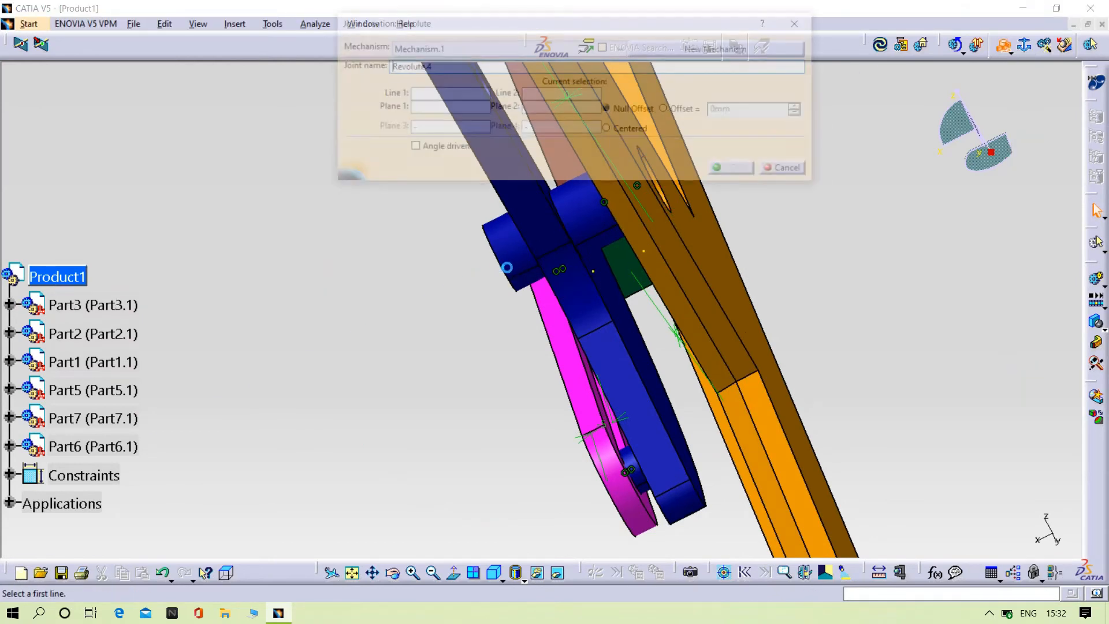
click(502, 263)
middle_drag(501, 334, 406, 262)
click(406, 263)
- Complete the revolute joint with the base's rear face and the blue link's pin end face as planes and the Offset option
click(403, 309)
click(417, 304)
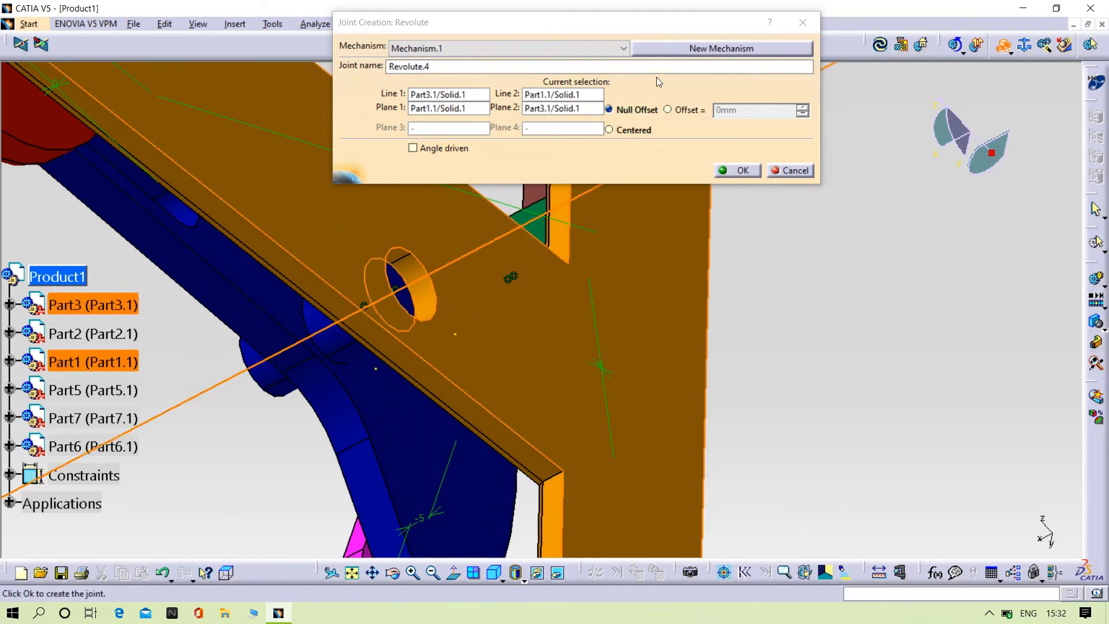
click(668, 110)
click(736, 171)
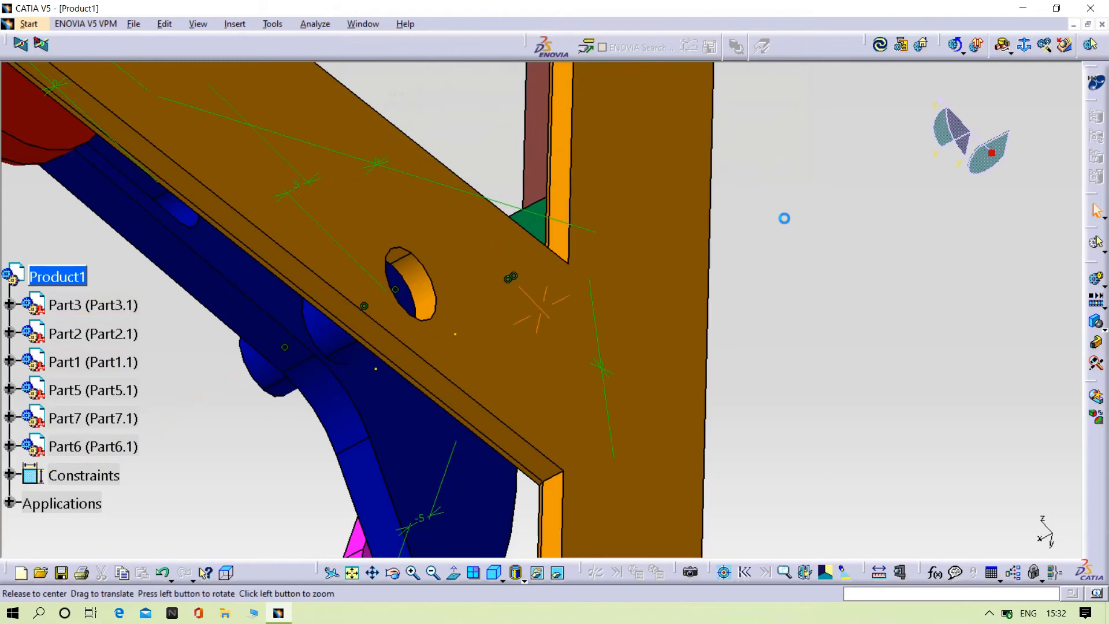
- Start a revolute joint using the blue link's lower pin axis, hiding that link, and the magenta link's slot-end axis and outer face
middle_drag(784, 218, 701, 391)
middle_drag(359, 373, 661, 194)
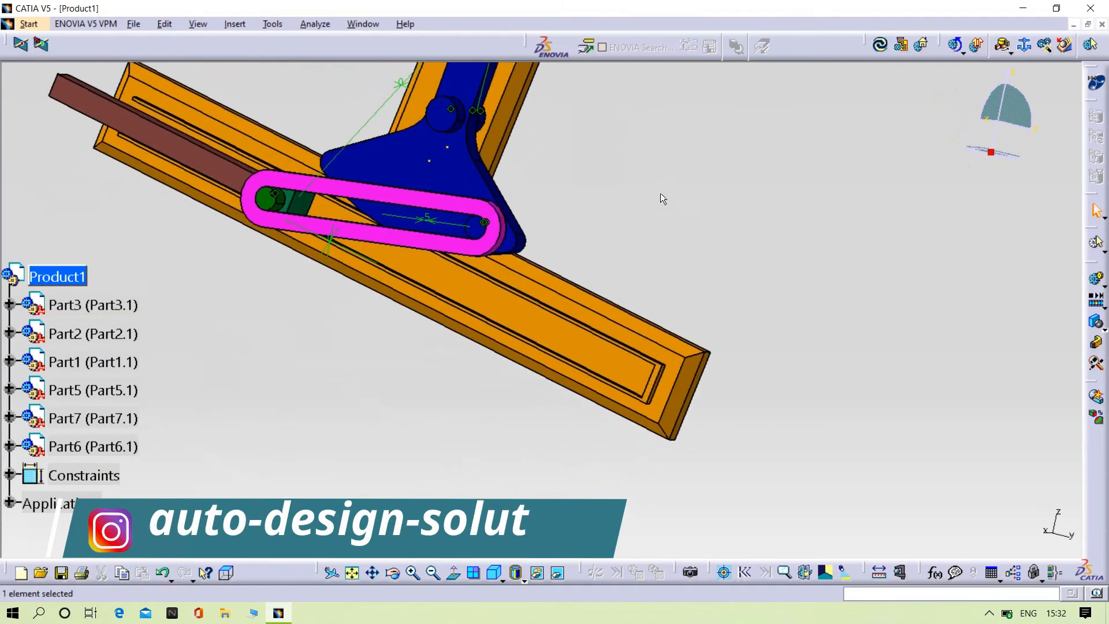
middle_drag(366, 412, 901, 82)
click(1010, 53)
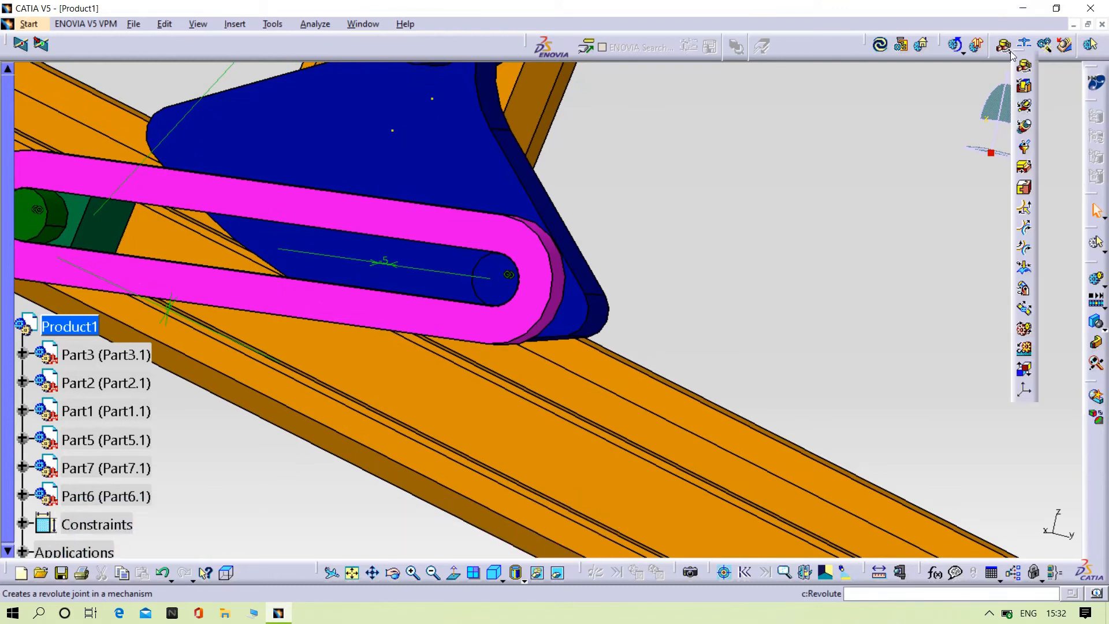
click(1024, 65)
middle_drag(601, 271, 692, 312)
click(935, 258)
right_click(952, 266)
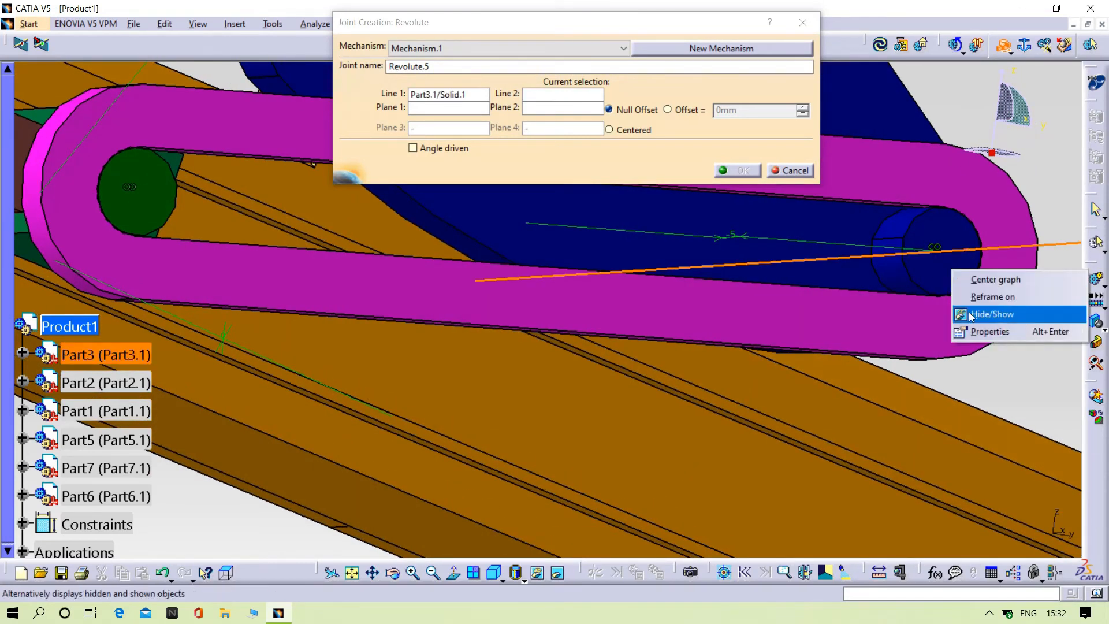
click(970, 312)
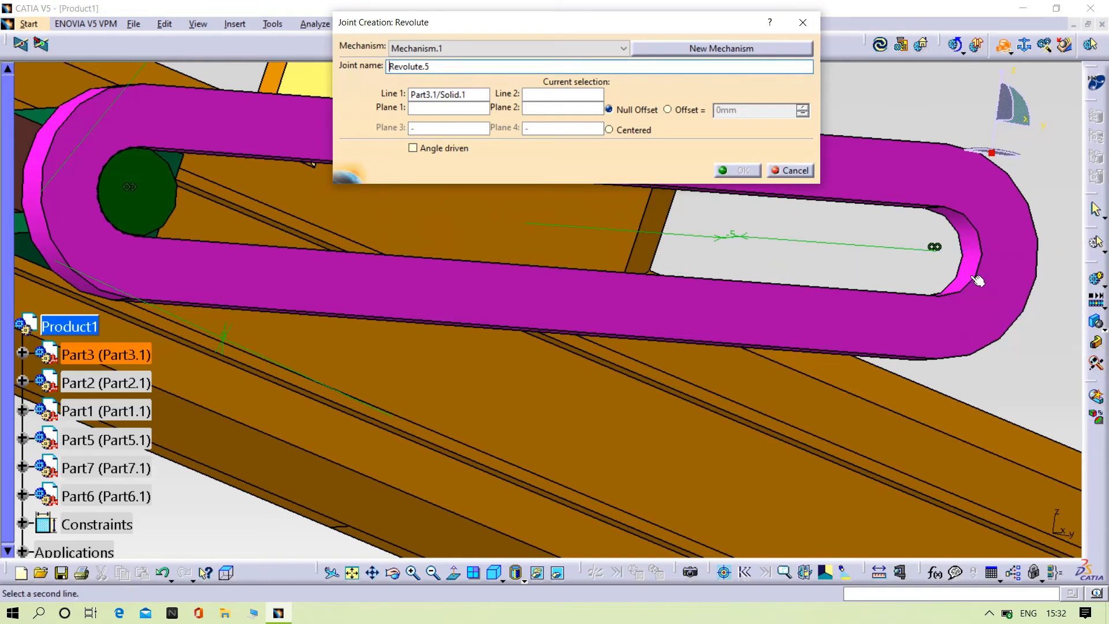
click(974, 272)
click(976, 277)
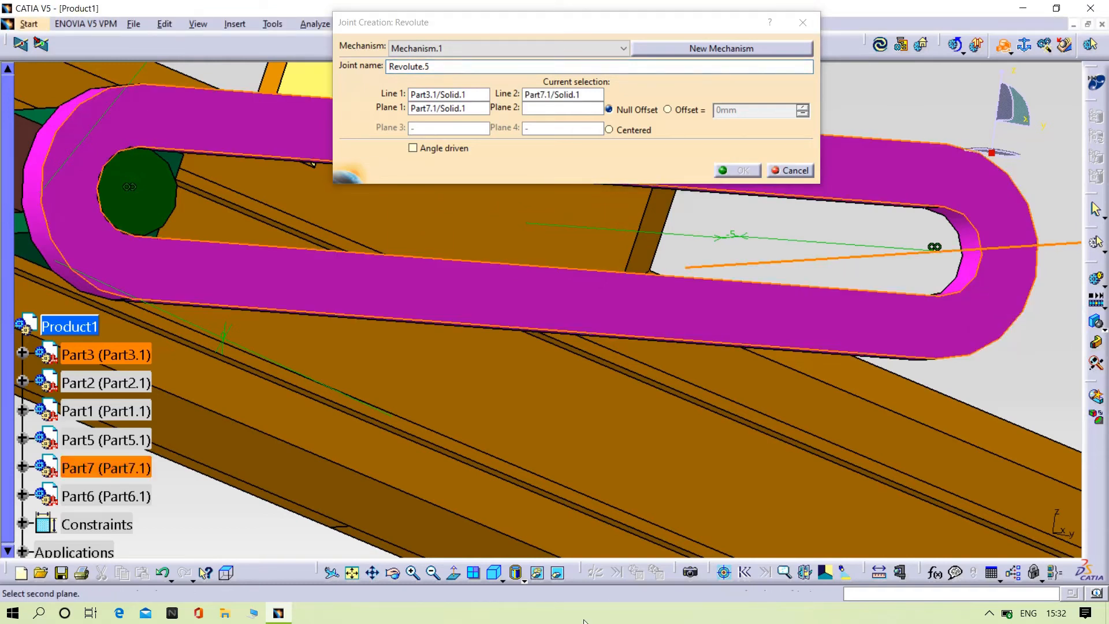
- Complete the revolute joint with the hidden blue link's pin end face as second plane and the Offset option, and show the link again
click(558, 573)
click(939, 274)
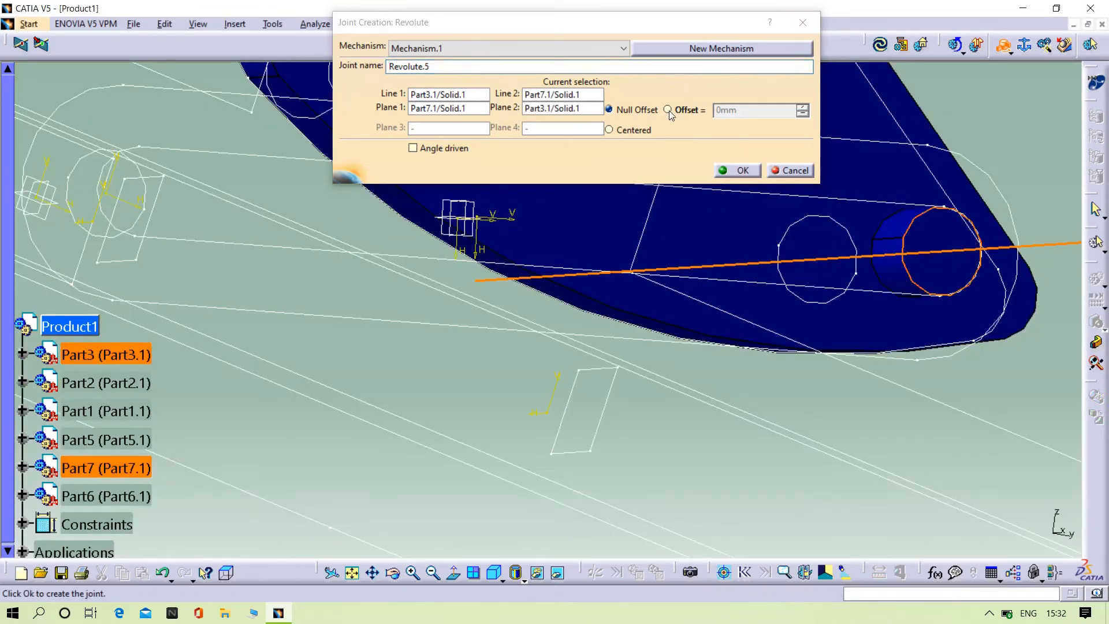
click(668, 110)
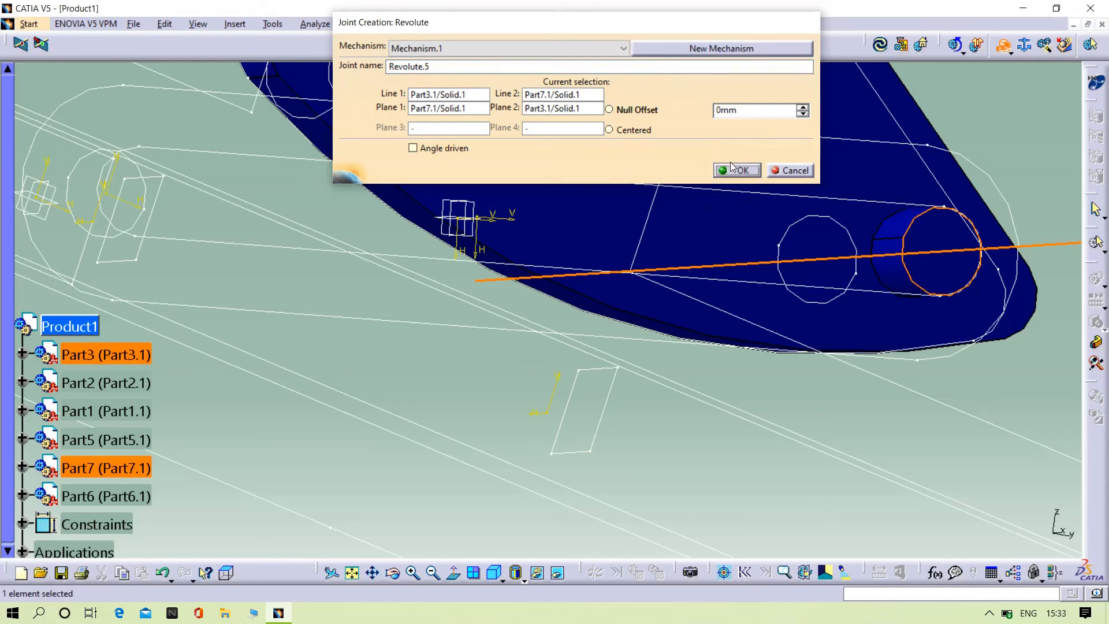
click(730, 164)
right_click(757, 173)
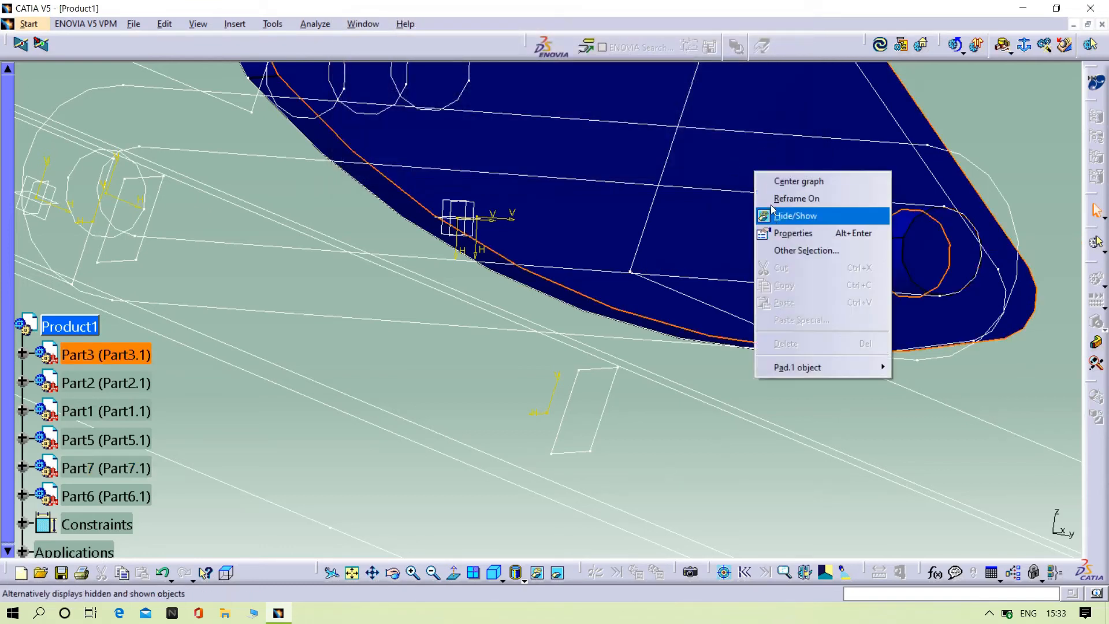
click(776, 218)
middle_drag(829, 228, 890, 363)
click(557, 572)
- Start a revolute joint using the ram part's green pin axis, hiding that part, and the magenta link's other slot-end axis and outer face
mouse_move(597, 374)
middle_down()
mouse_move(441, 315)
mouse_move(470, 324)
mouse_move(376, 381)
mouse_move(460, 391)
mouse_move(410, 342)
mouse_move(559, 388)
mouse_move(604, 295)
middle_up()
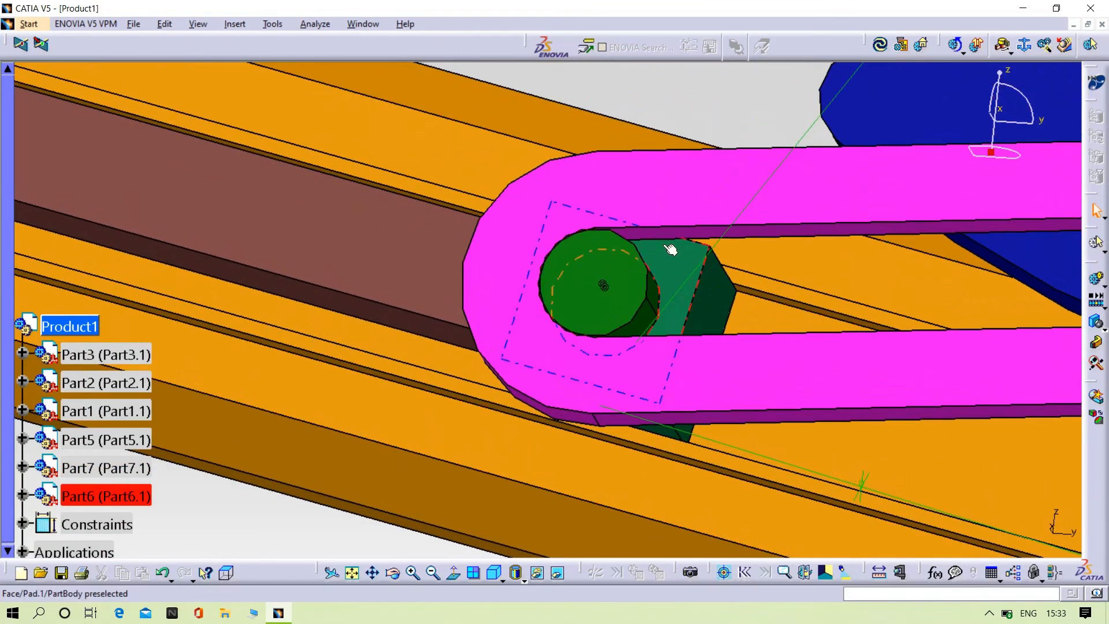
click(1003, 47)
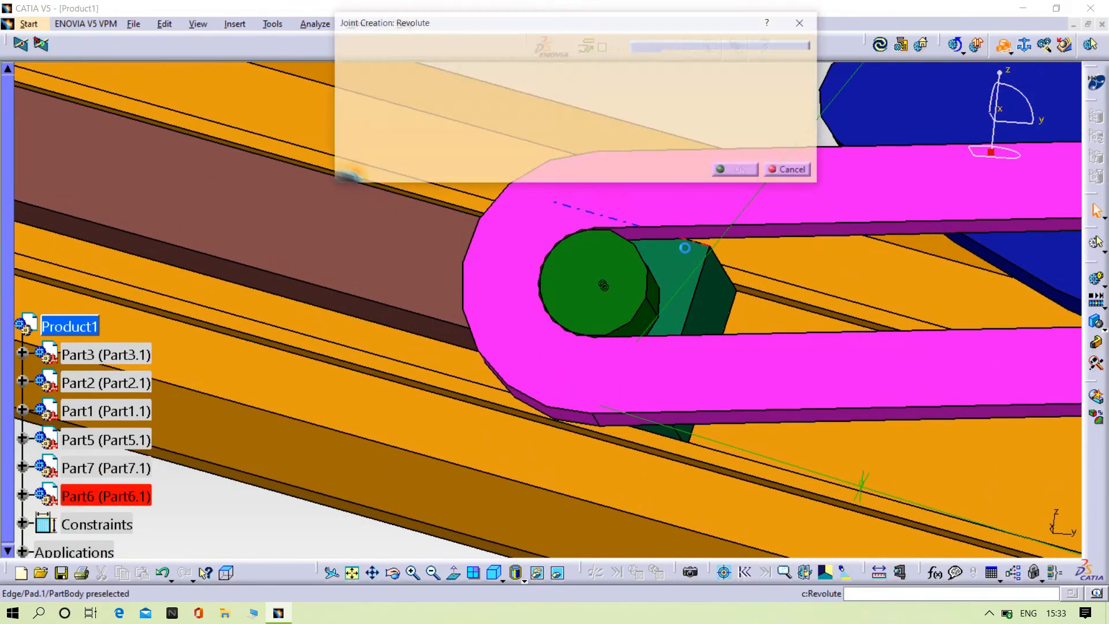
click(594, 276)
right_click(618, 267)
click(642, 293)
middle_drag(824, 324, 624, 176)
right_click(443, 352)
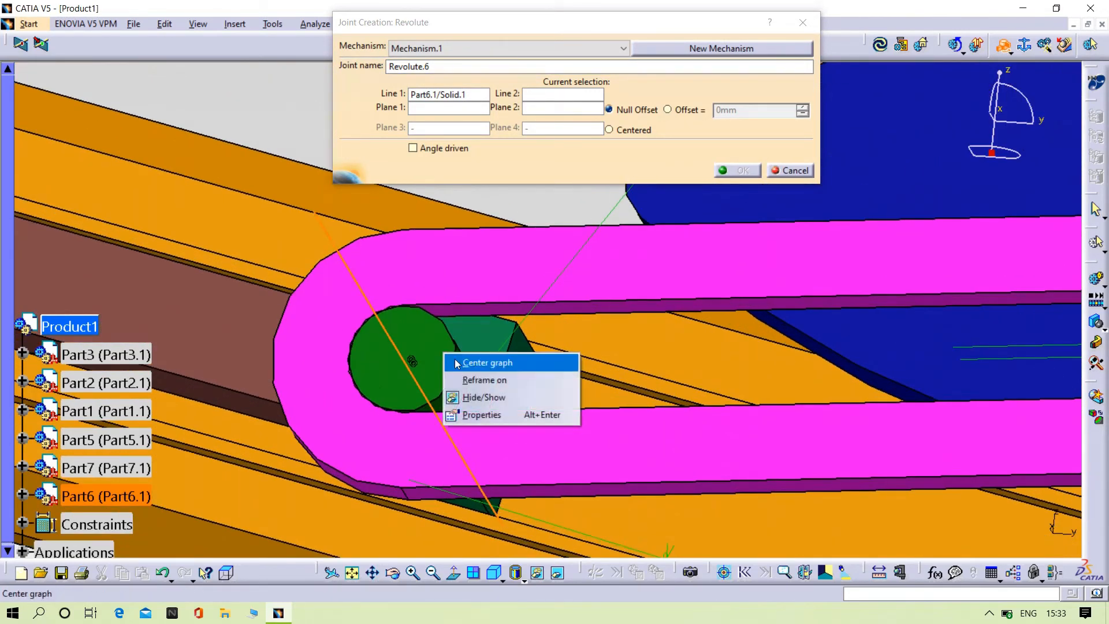
click(462, 398)
click(372, 337)
click(470, 432)
- Complete the revolute joint with the hidden ram part's pin end face as second plane and the Offset option, and show the ram again
click(558, 573)
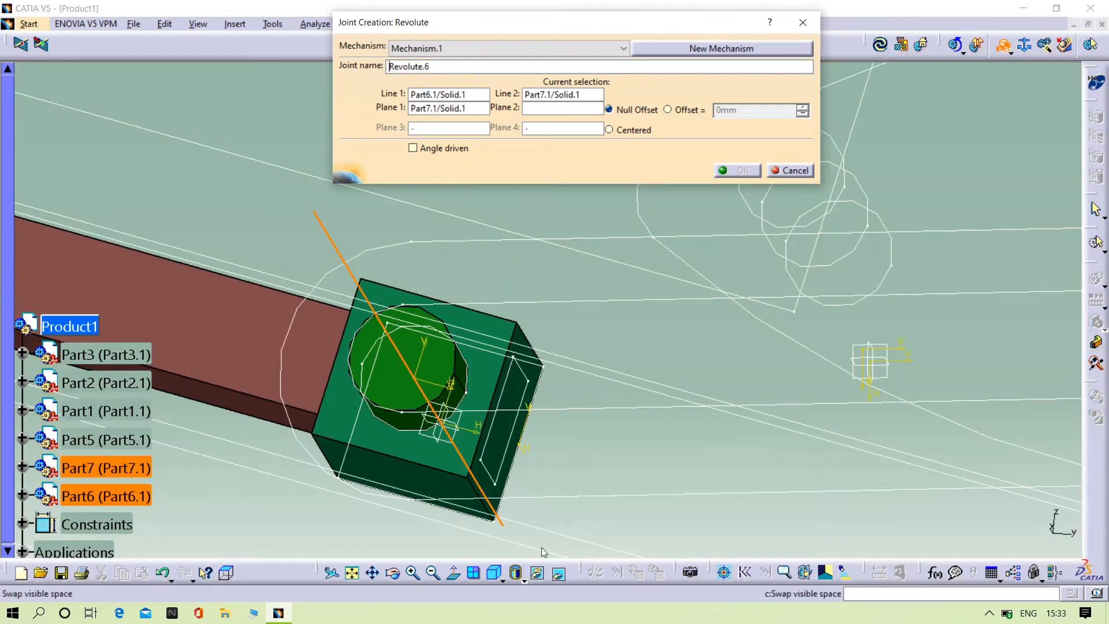
click(434, 358)
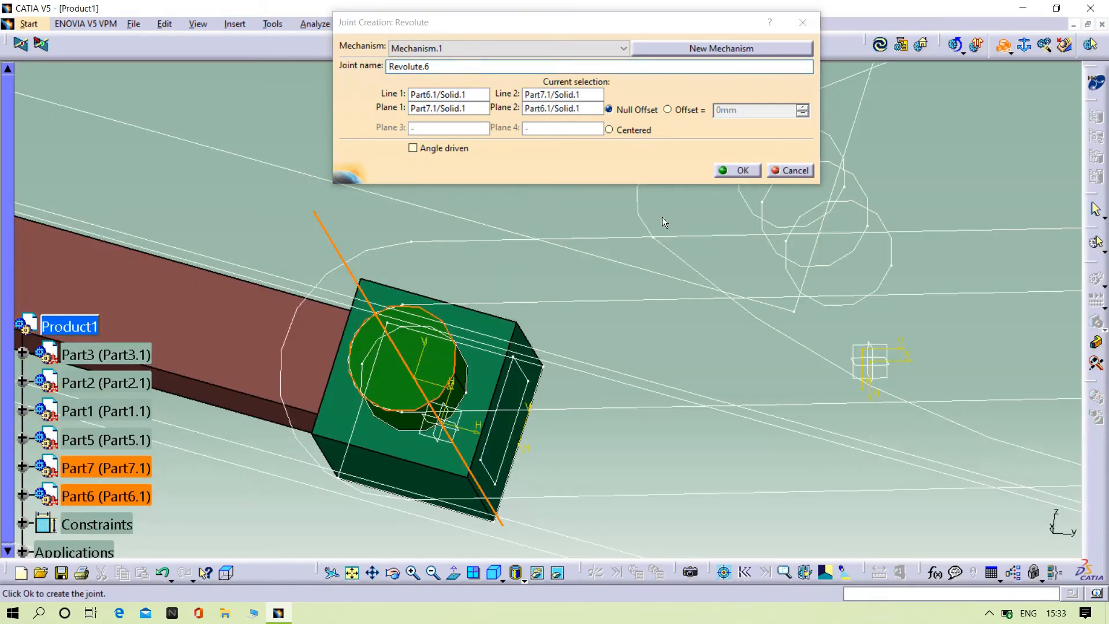
click(687, 110)
click(721, 170)
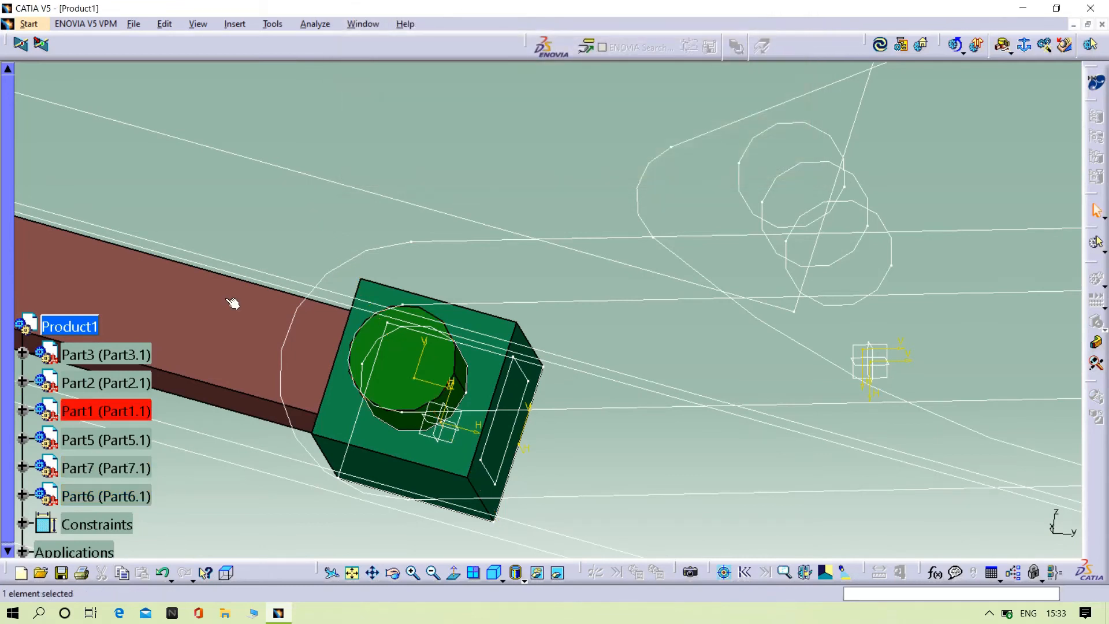
right_click(186, 317)
click(252, 364)
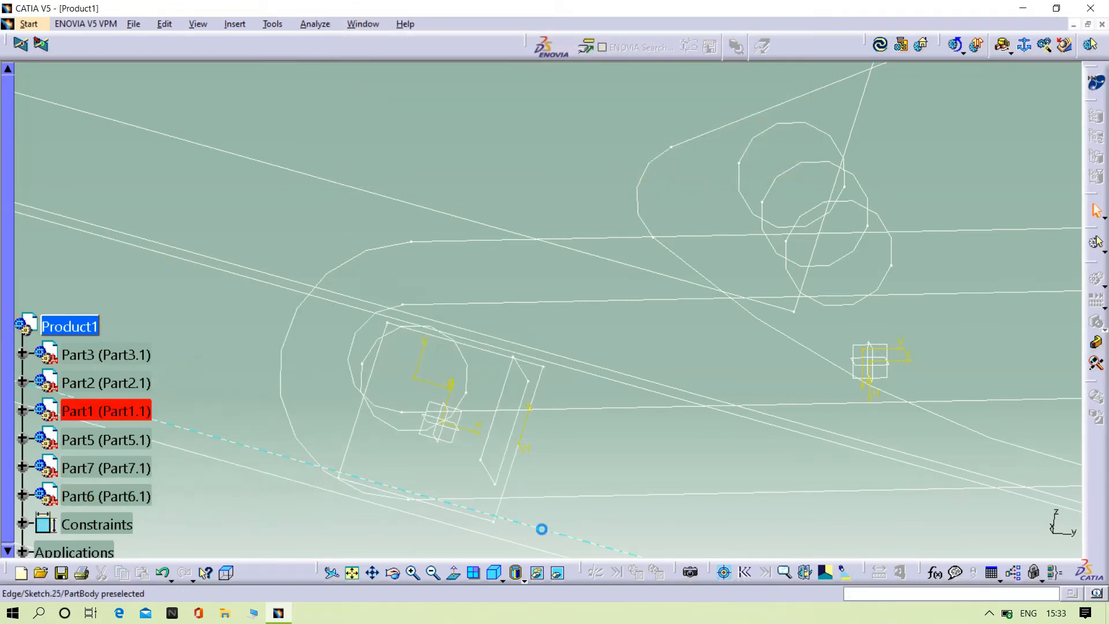
click(558, 577)
- Start a prismatic joint, hide the ram part, and set the base's guide groove edge as the first line
middle_drag(416, 503, 514, 332)
middle_drag(412, 347, 572, 320)
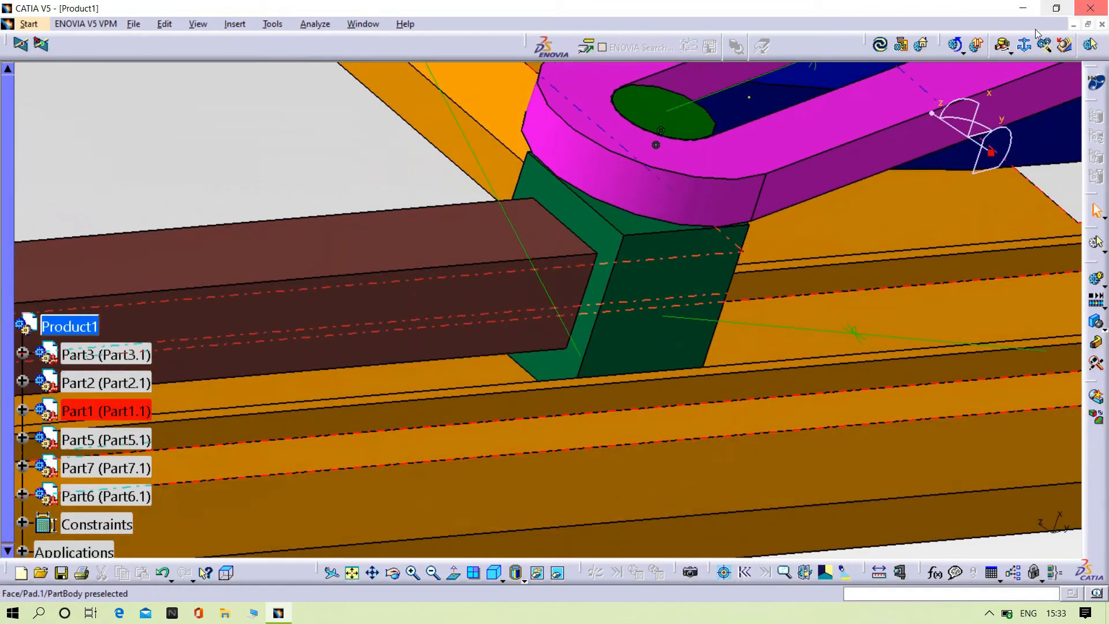
click(1011, 51)
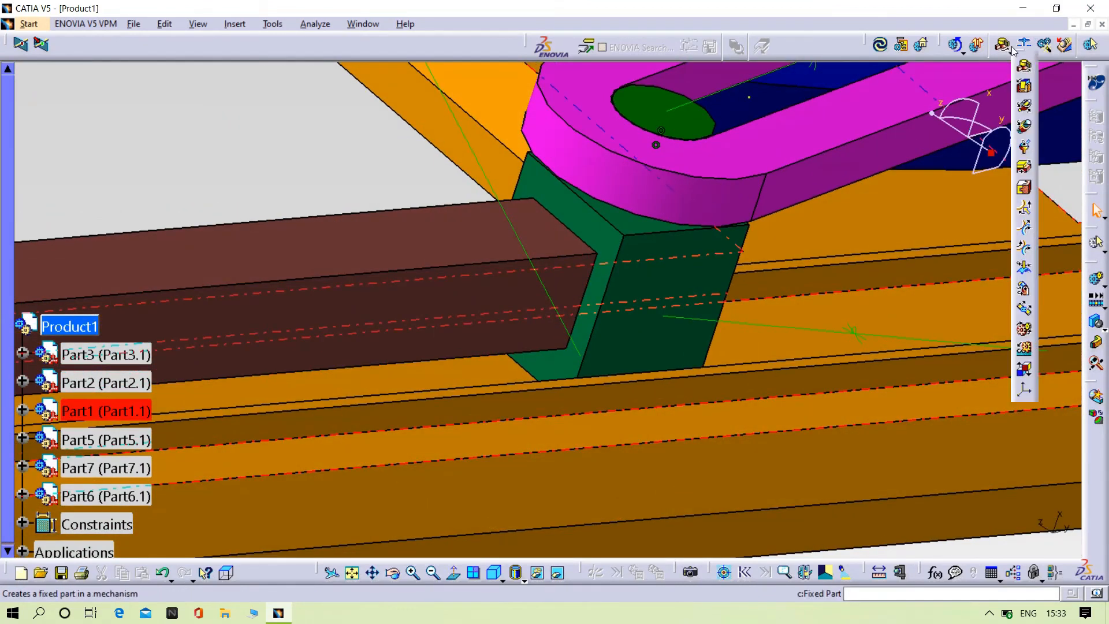
click(1025, 87)
middle_drag(641, 370, 611, 320)
right_click(659, 285)
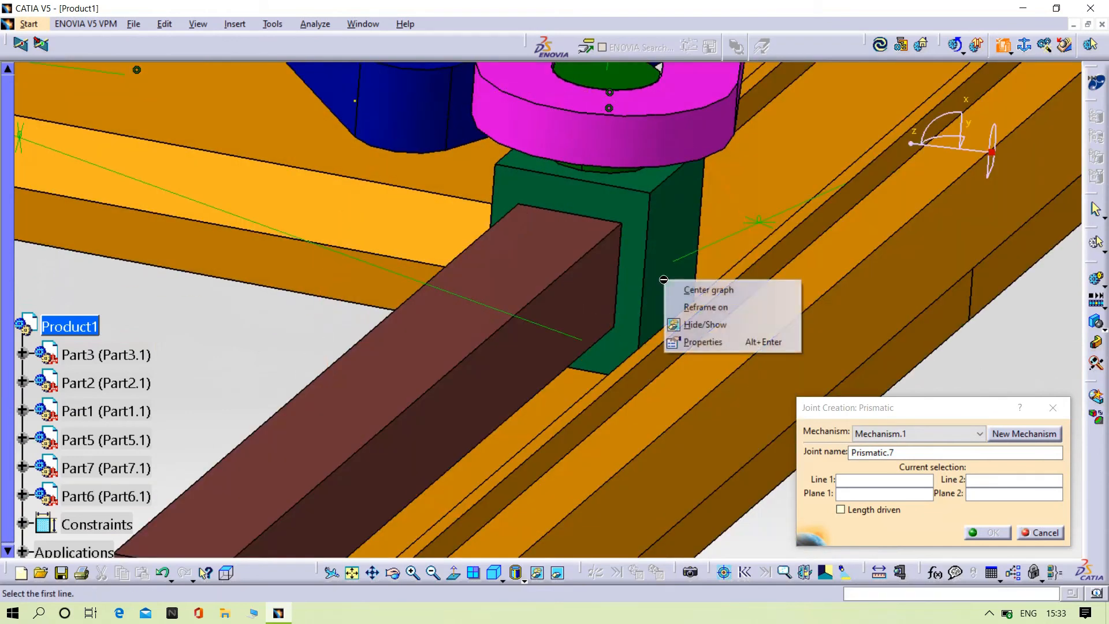
click(705, 323)
middle_drag(705, 323, 648, 329)
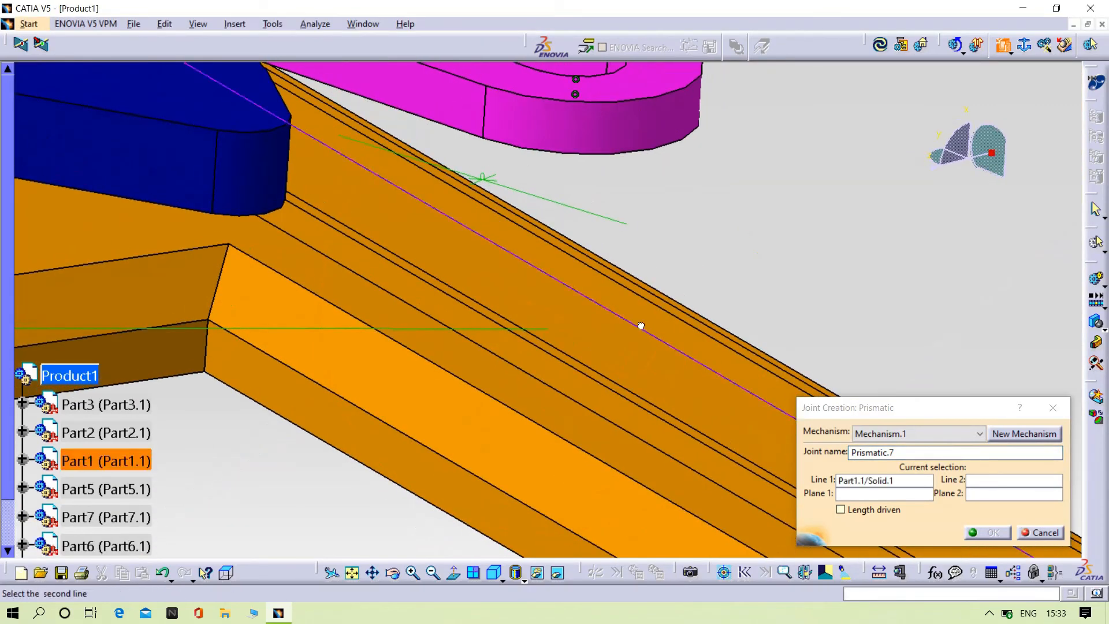
- Set the hidden ram part's lower block edge as the prismatic joint's second line and its block side face as the first plane
click(558, 573)
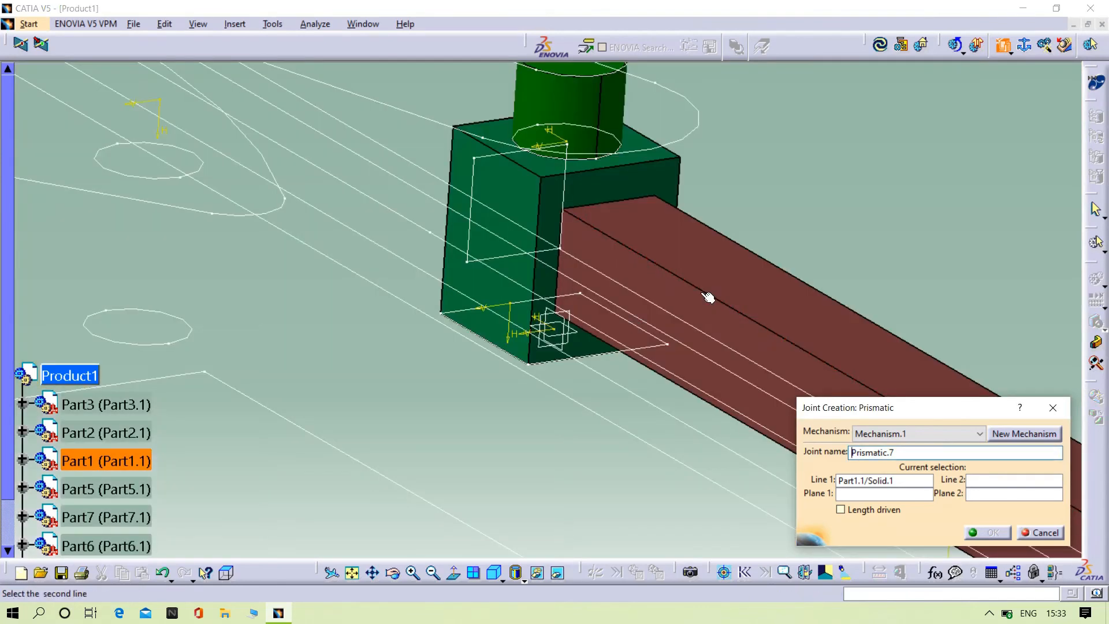
middle_drag(839, 252, 650, 339)
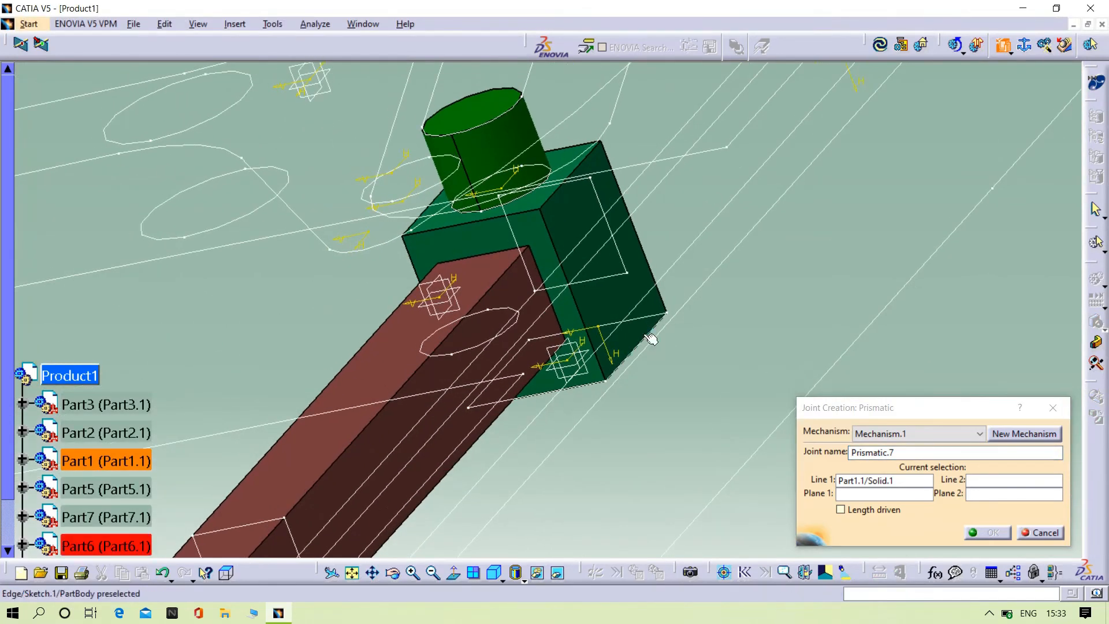
click(644, 343)
click(613, 279)
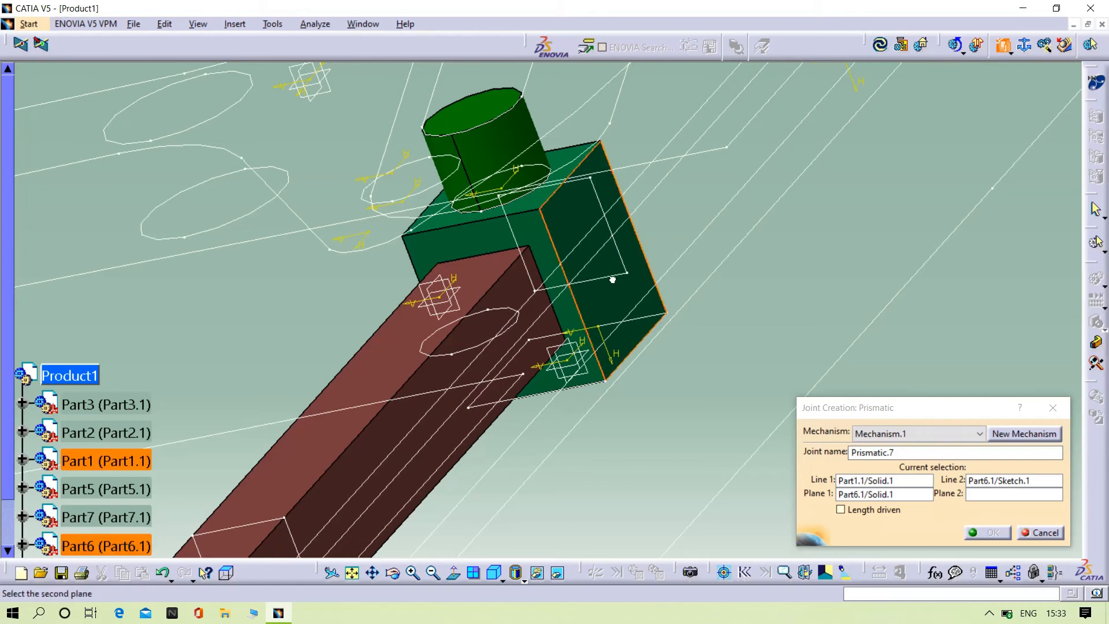
- Complete the prismatic joint by picking the base's guide groove side face as the second plane
click(560, 574)
middle_drag(498, 399, 640, 356)
click(603, 367)
click(984, 536)
- Show the hidden ram part again and return to the visible assembly
click(565, 576)
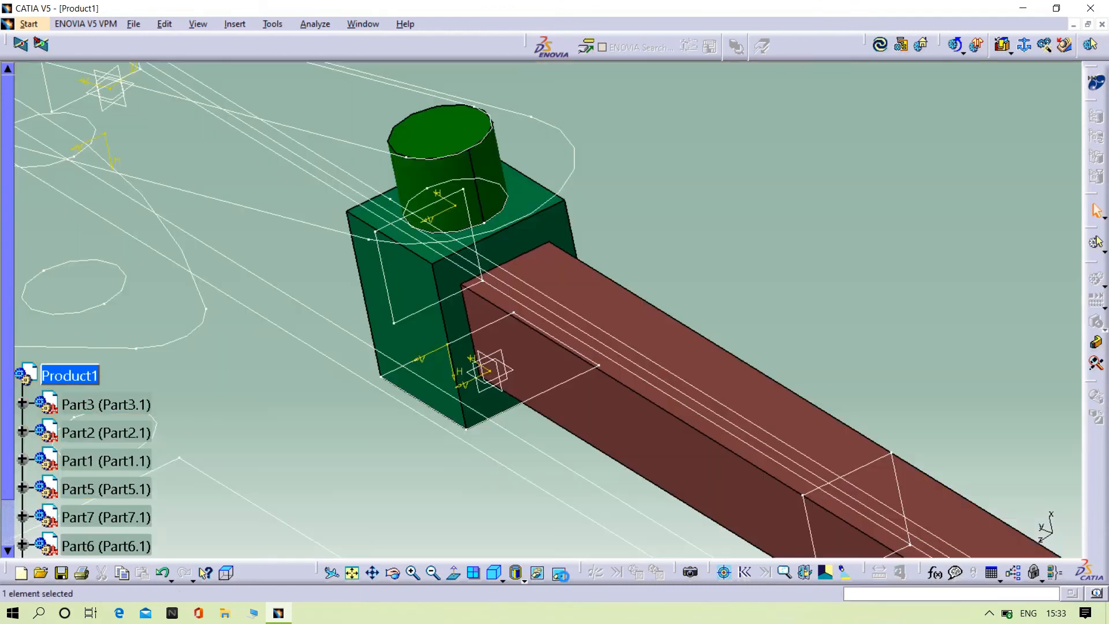
right_click(623, 431)
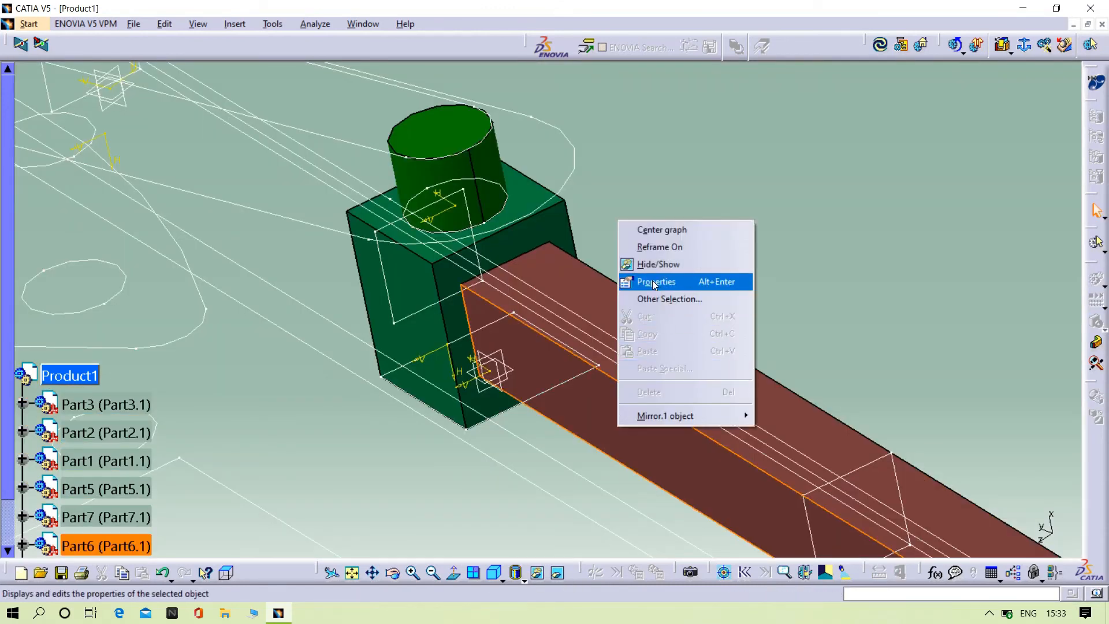
click(641, 264)
click(558, 575)
scroll(738, 241, up, 1)
middle_drag(738, 240, 586, 404)
- Make the Revolute.1 joint of Mechanism.1 angle driven, with joint limits of -360deg and 360deg
scroll(120, 390, down, 5)
scroll(108, 345, down, 5)
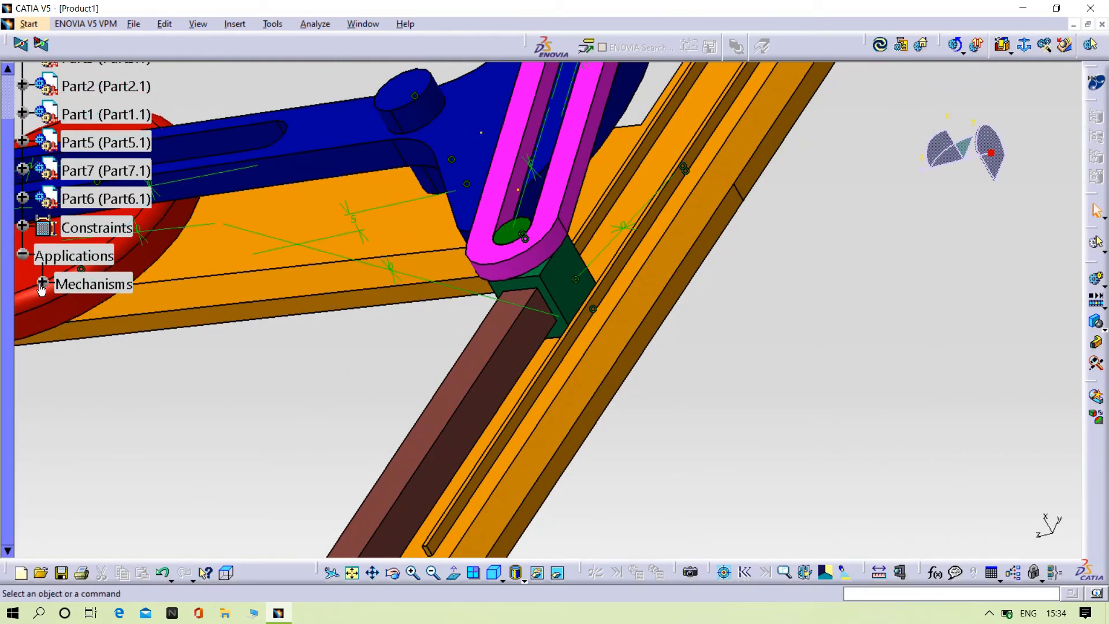
click(42, 283)
click(62, 311)
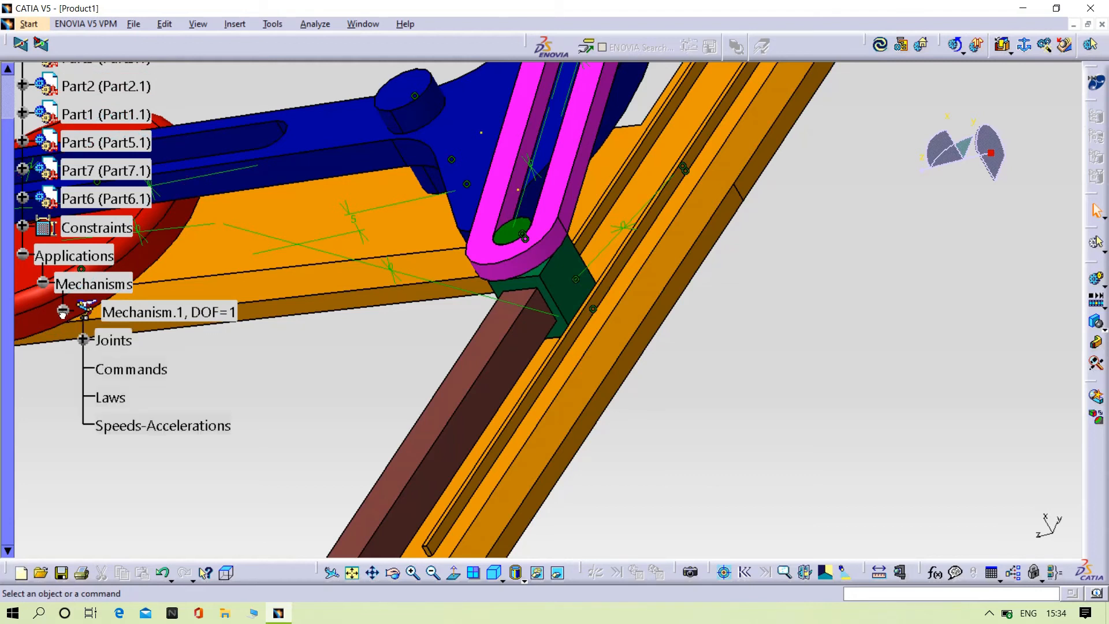
click(83, 341)
double_click(173, 349)
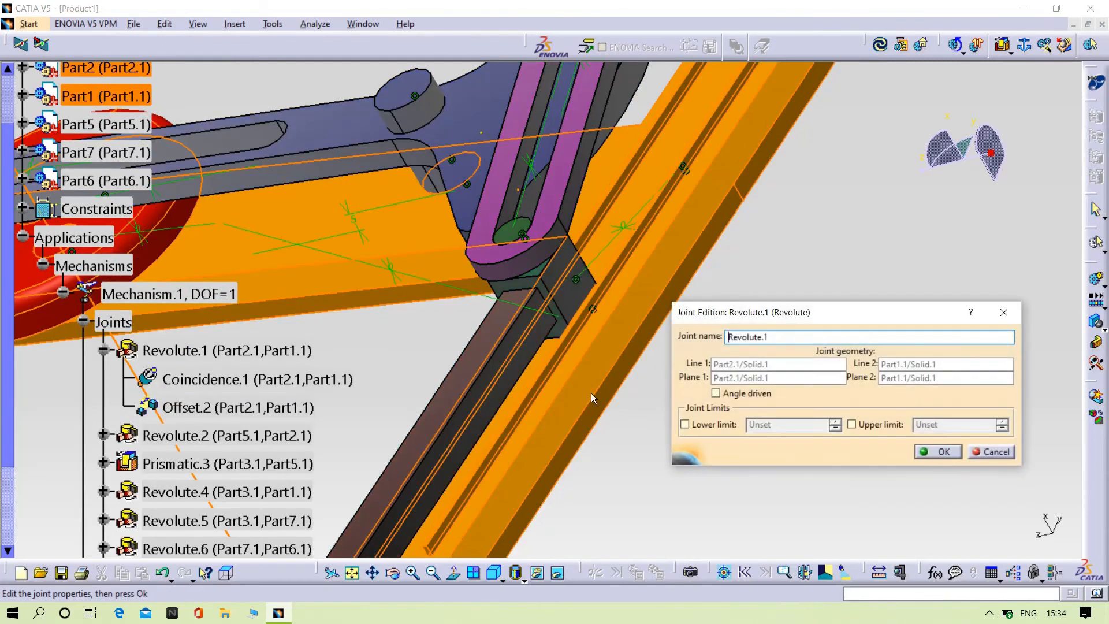
click(737, 392)
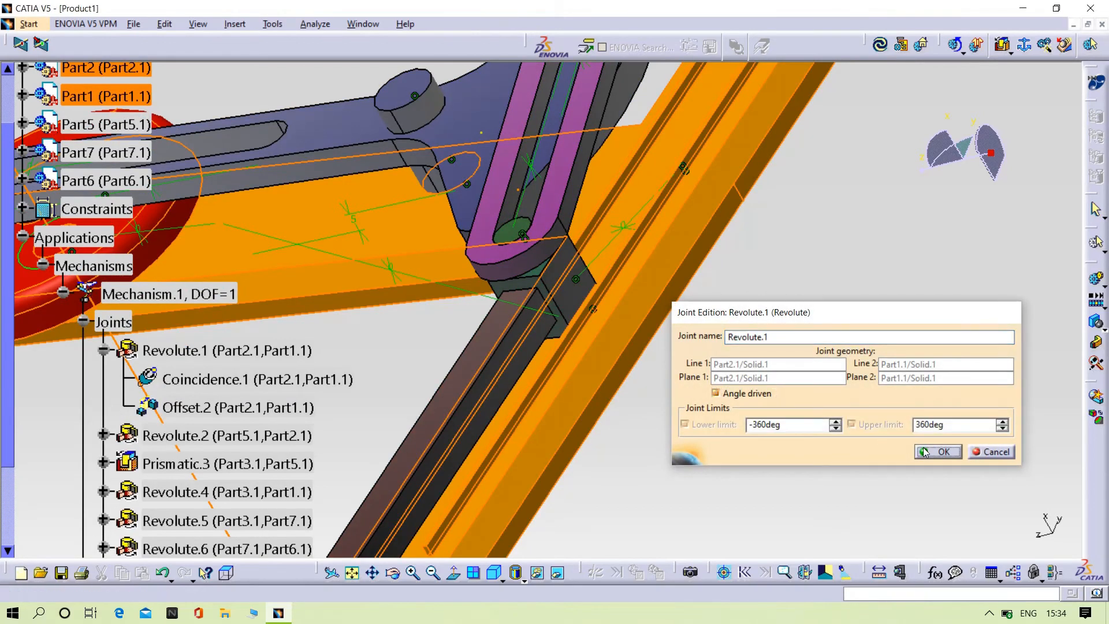
click(924, 452)
- Set the orange base as the fixed part of Mechanism.1
middle_drag(786, 322, 716, 462)
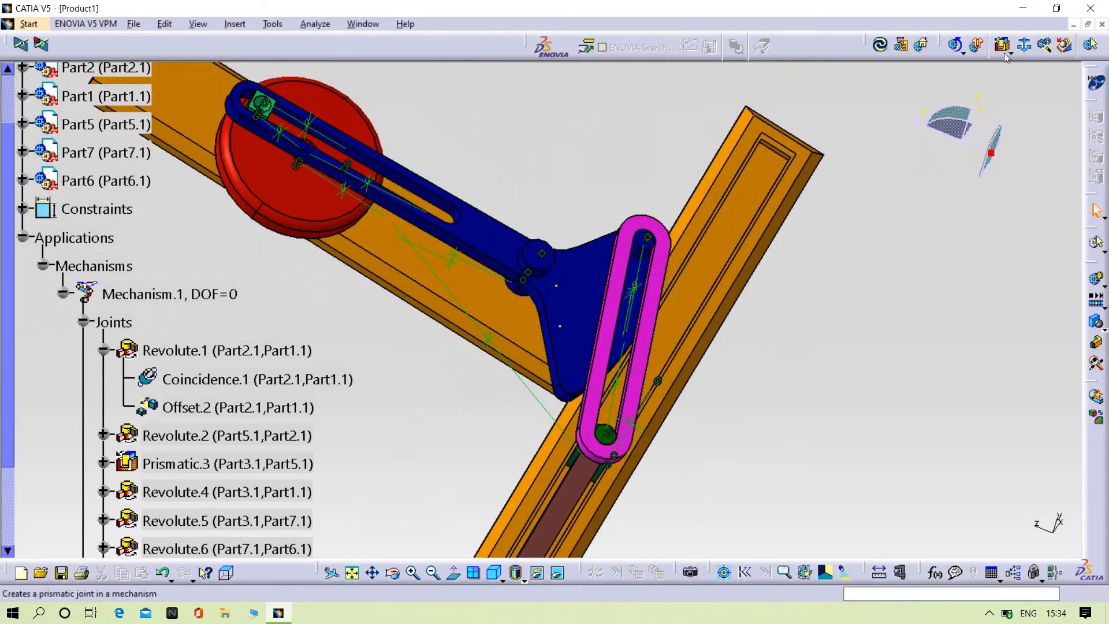
click(1026, 49)
click(442, 285)
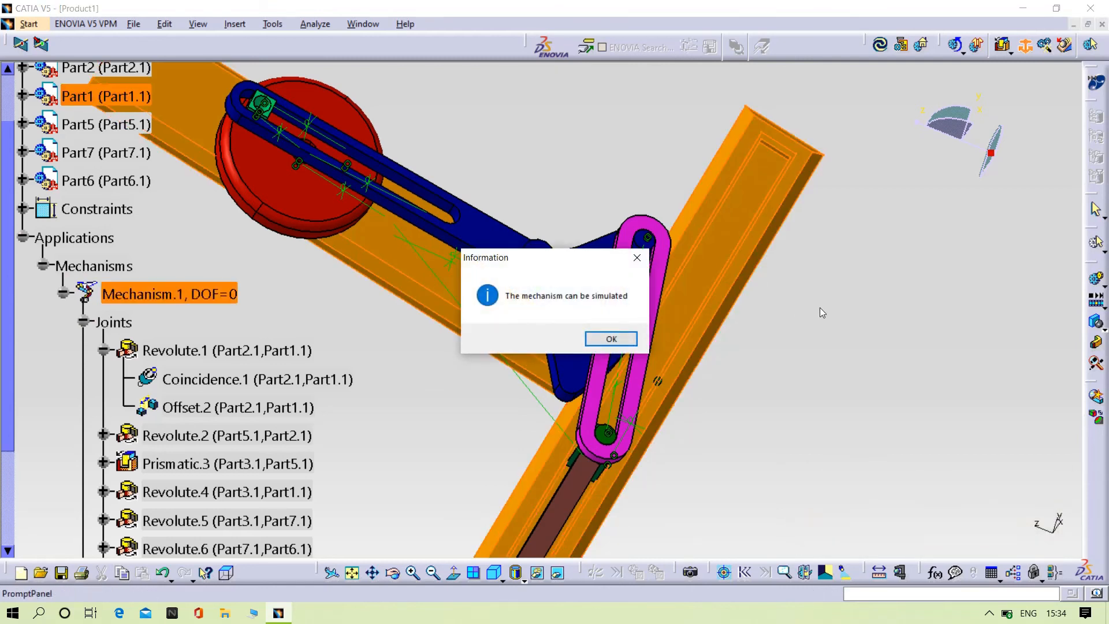
click(632, 339)
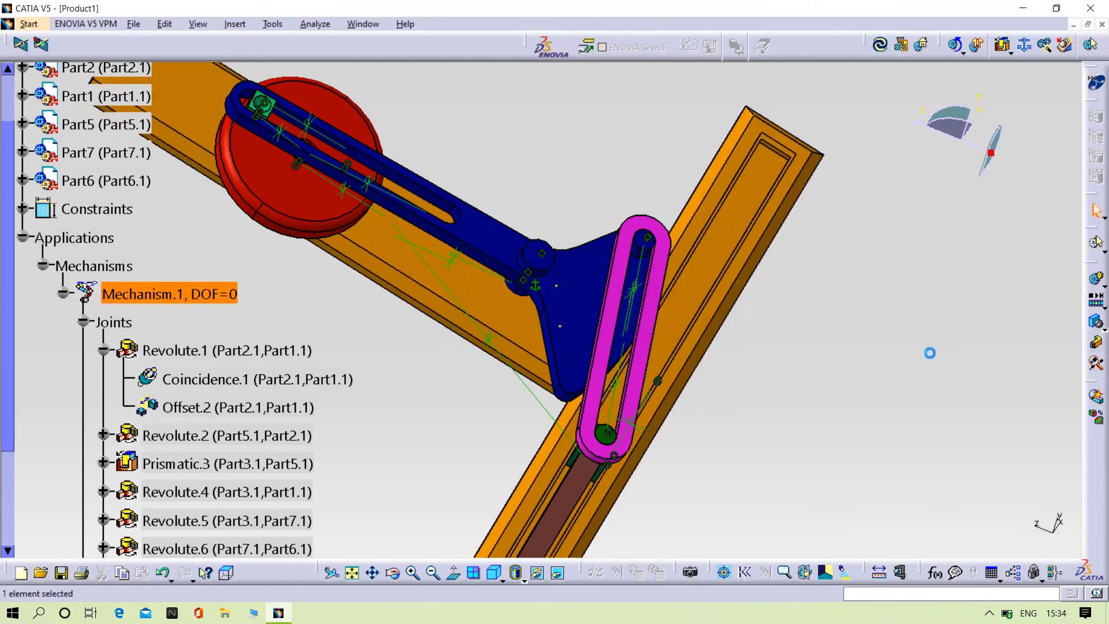
- Collapse the mechanism branches in the tree and hide the assembly constraints from Offset.11 to Fix.22
middle_drag(865, 364, 681, 176)
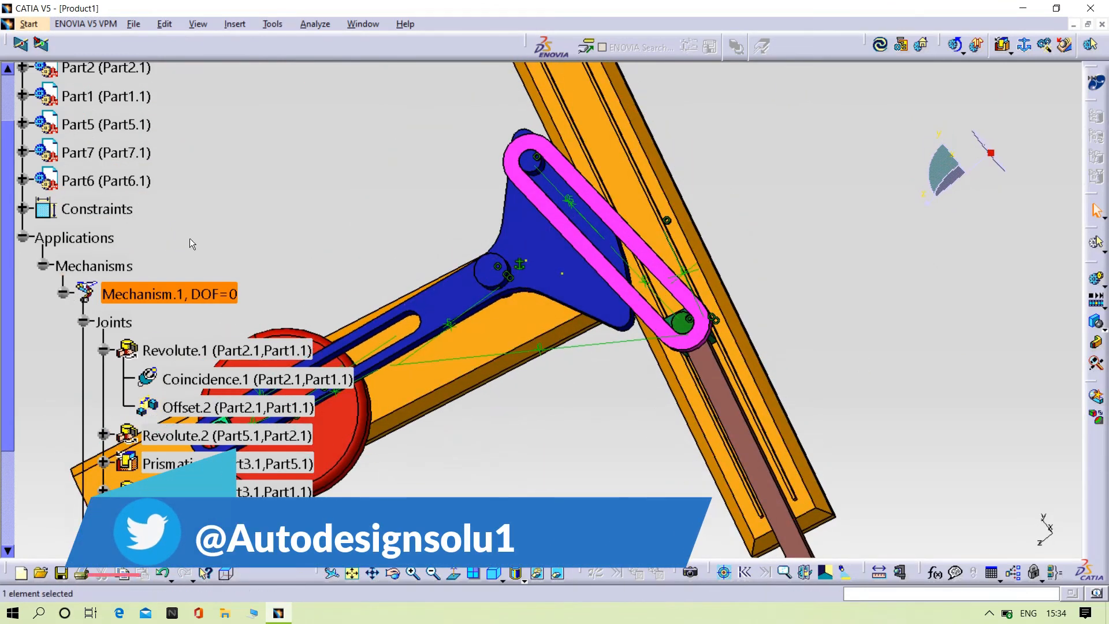
scroll(189, 249, down, 2)
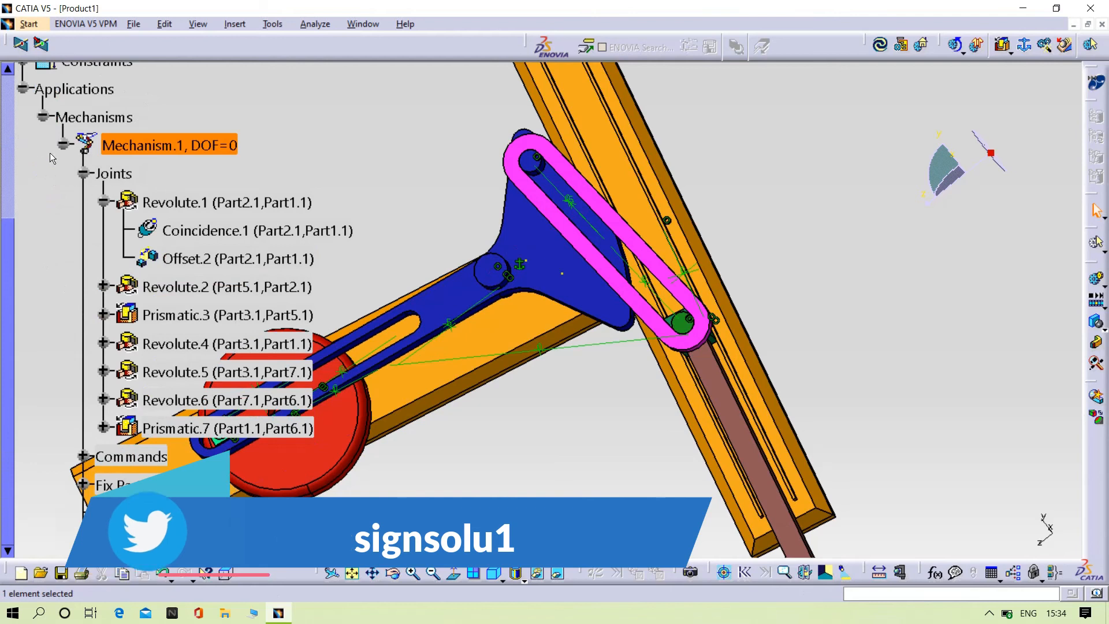
scroll(50, 153, up, 2)
click(63, 292)
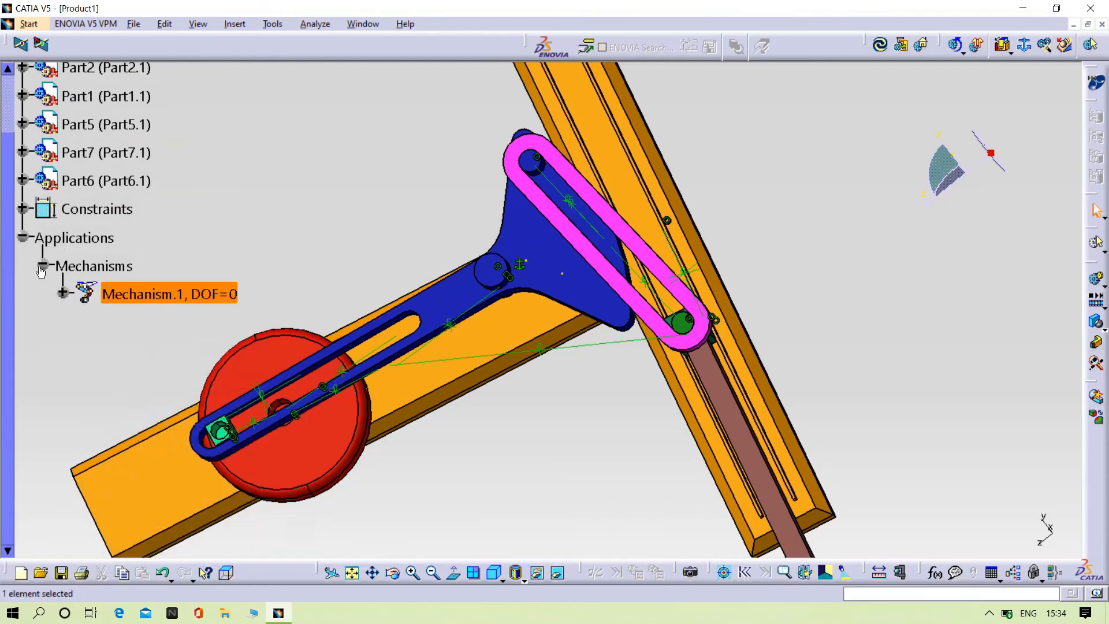
click(42, 265)
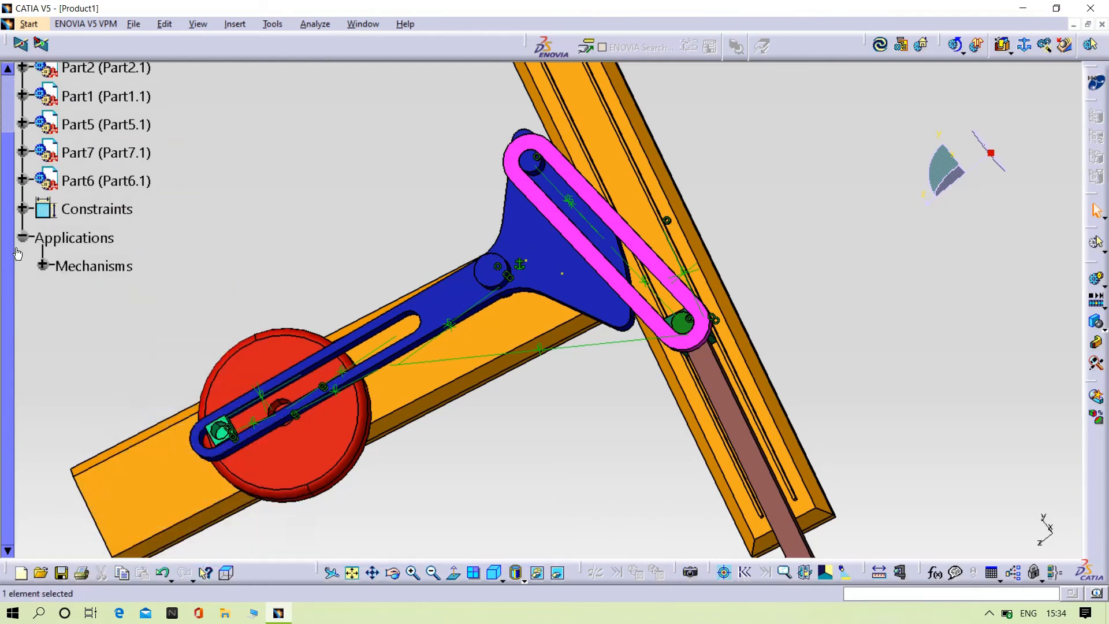
click(23, 218)
scroll(142, 228, down, 4)
drag(116, 392, 110, 91)
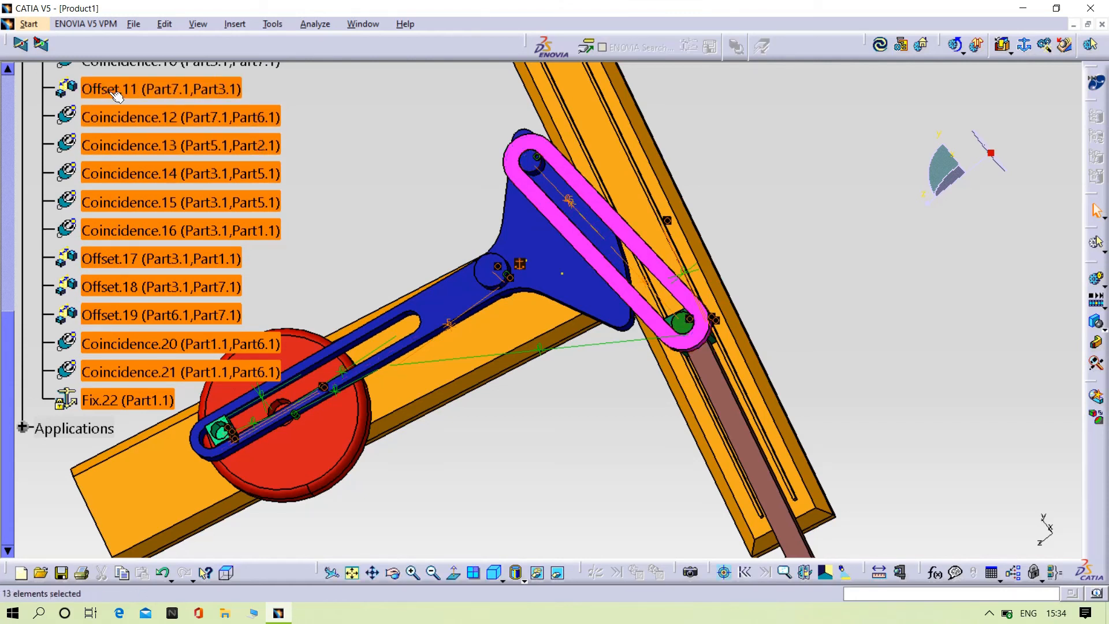
right_click(110, 91)
click(142, 138)
- Hide the remaining assembly constraints from Coincidence.1 to Coincidence.10
scroll(116, 151, up, 2)
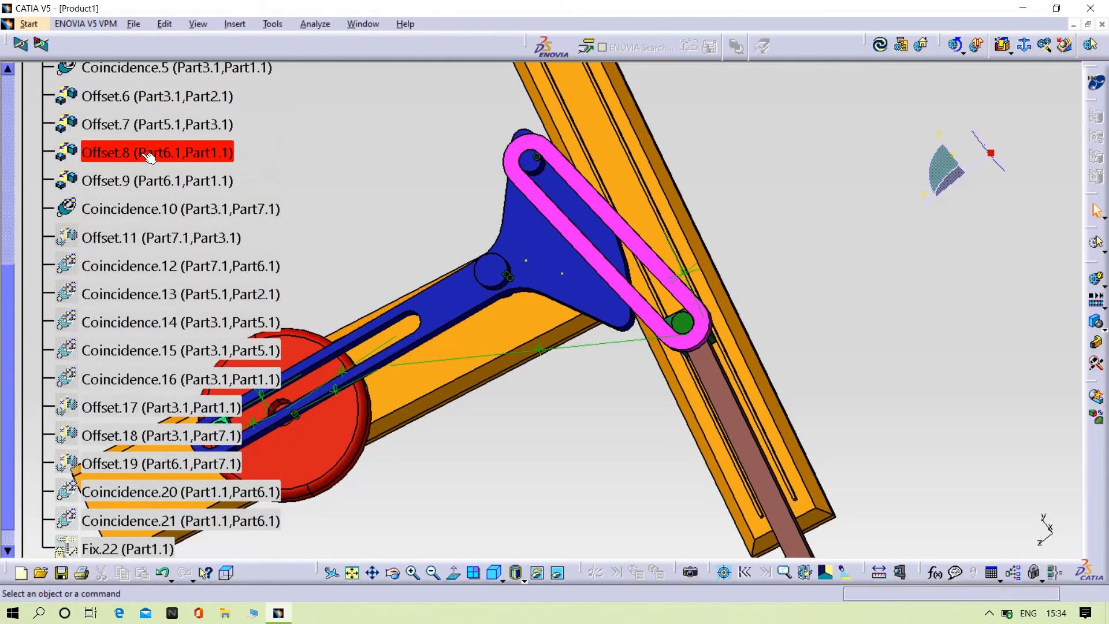
click(115, 204)
drag(116, 191, 132, 99)
ctrl+click(131, 99)
scroll(131, 97, up, 3)
ctrl+click(117, 242)
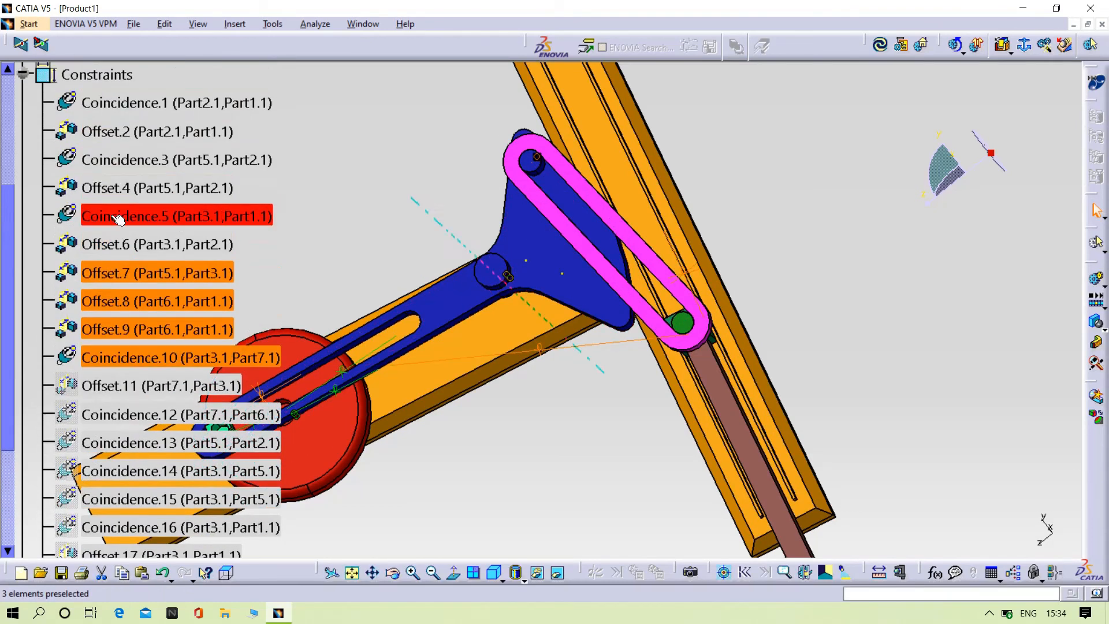
ctrl+click(112, 246)
ctrl+click(110, 209)
ctrl+click(111, 188)
ctrl+click(113, 160)
ctrl+click(114, 132)
ctrl+click(125, 102)
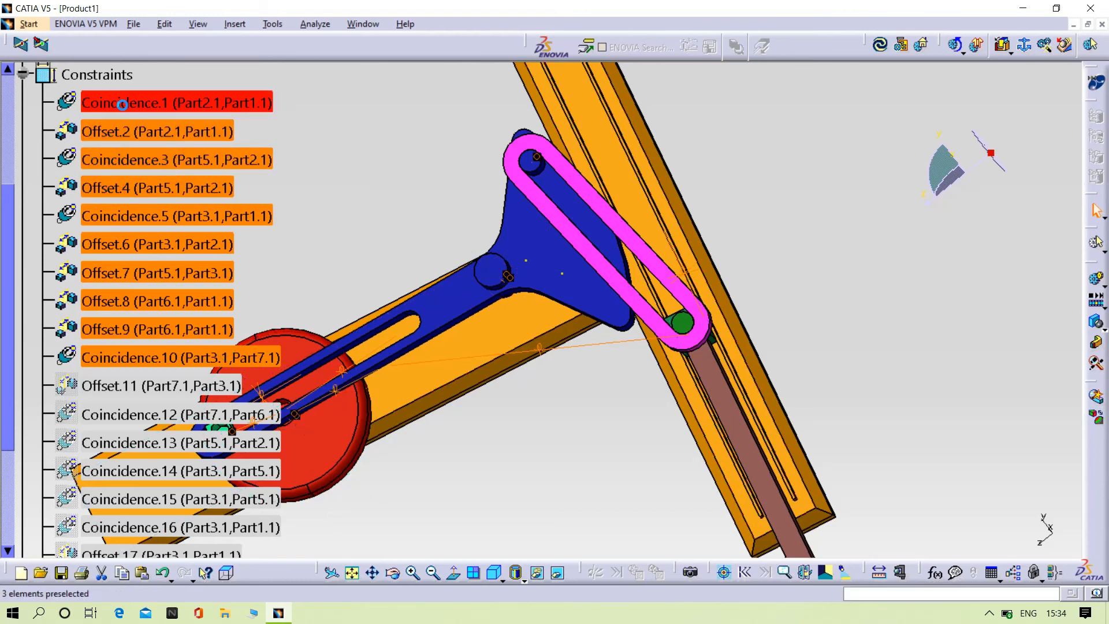
right_click(128, 103)
click(162, 150)
- Create a simulation using Mechanism.1 as the simulation object
middle_drag(460, 404, 449, 375)
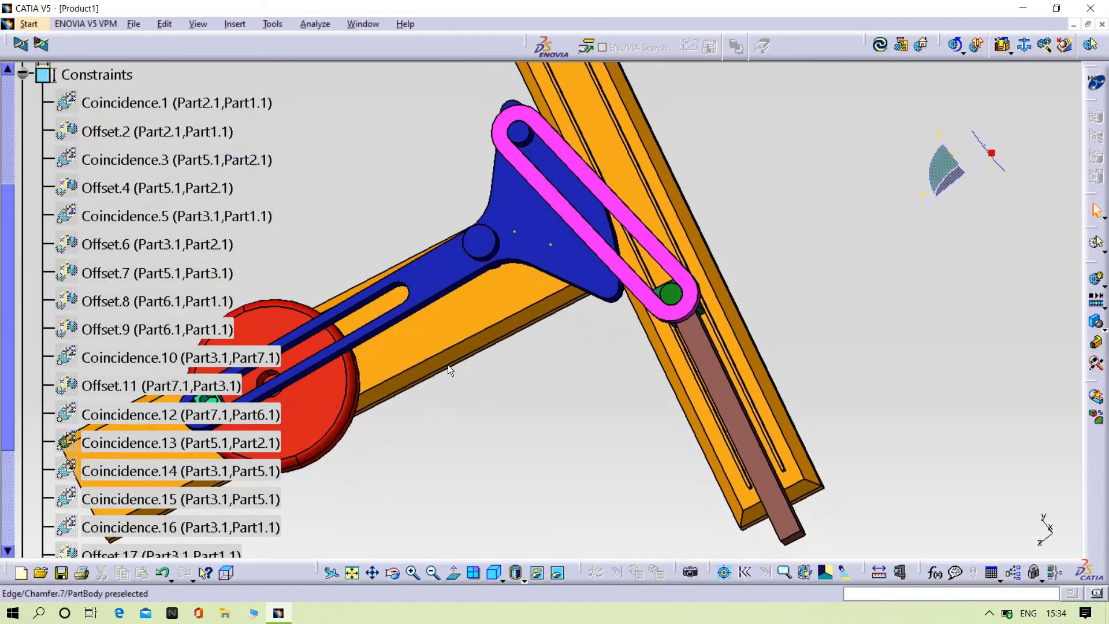
scroll(450, 378, down, 8)
middle_drag(458, 450, 518, 387)
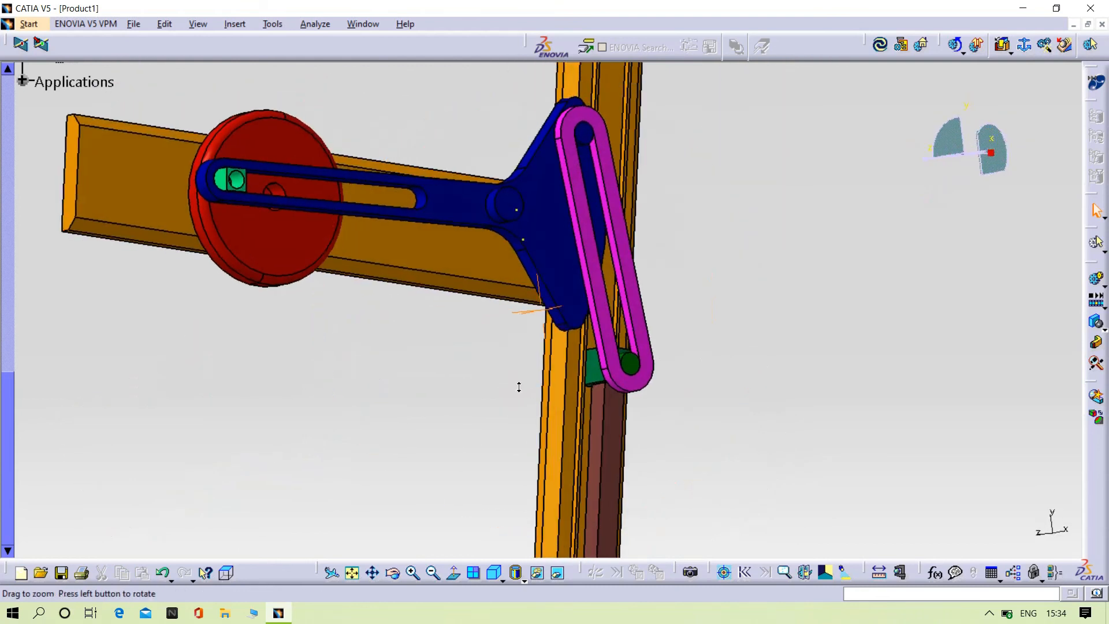
click(1095, 281)
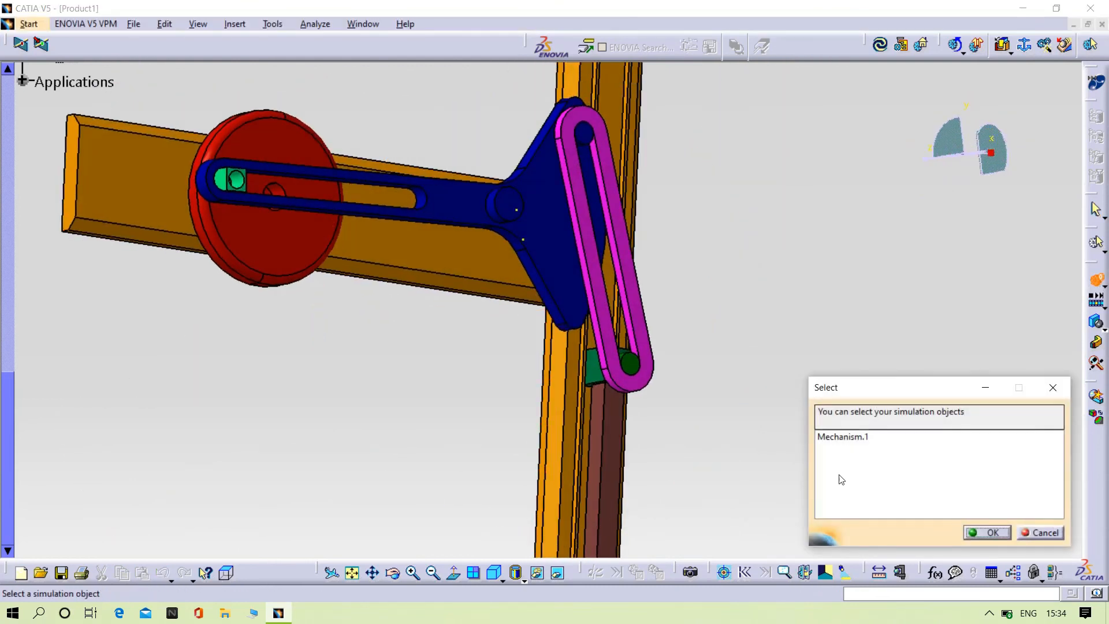
click(866, 437)
click(1003, 532)
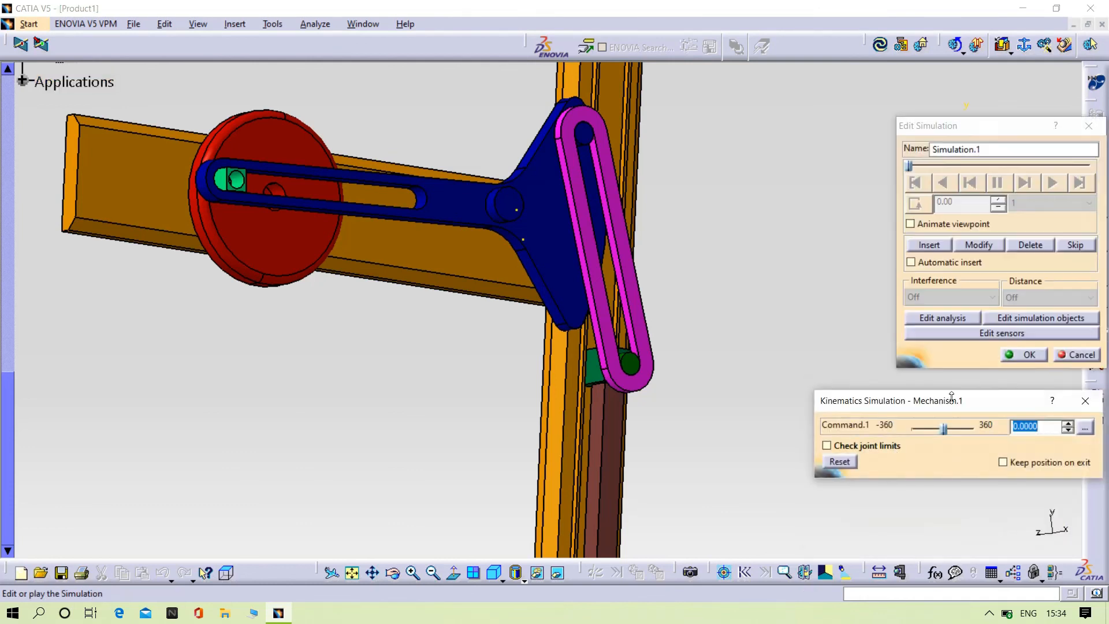
- Set Command.1 to 360 and insert that position into Simulation.1
drag(1067, 423, 1064, 422)
middle_drag(59, 382, 497, 384)
scroll(488, 490, up, 1)
middle_drag(768, 396, 658, 355)
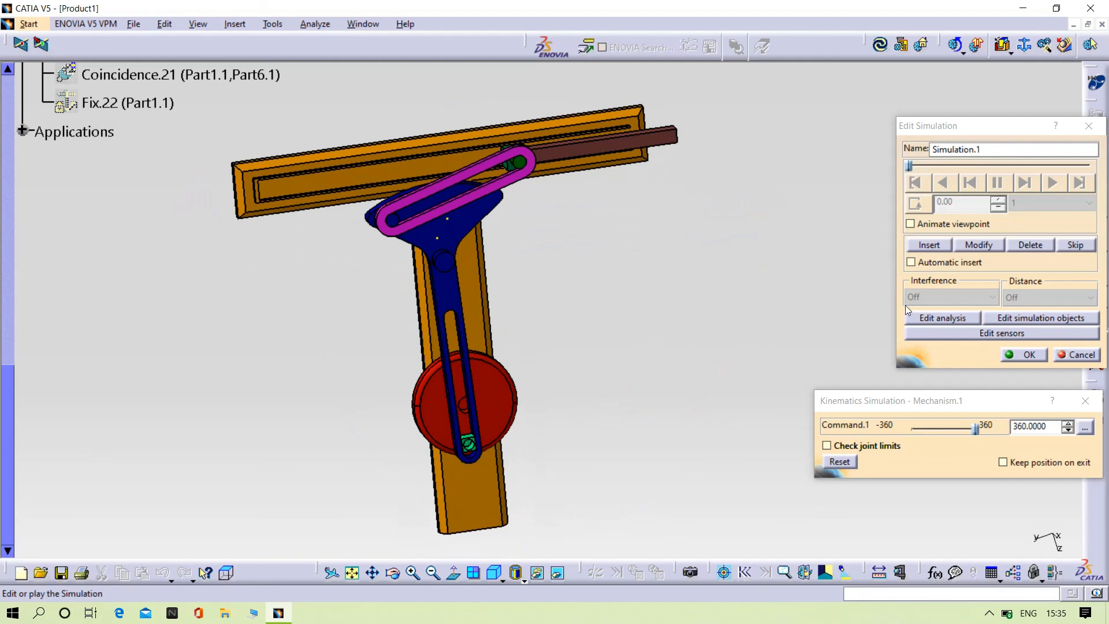
click(941, 250)
- Play the simulation in a loop with an interpolation step of 0.01, and change the step to 0.04
click(1054, 202)
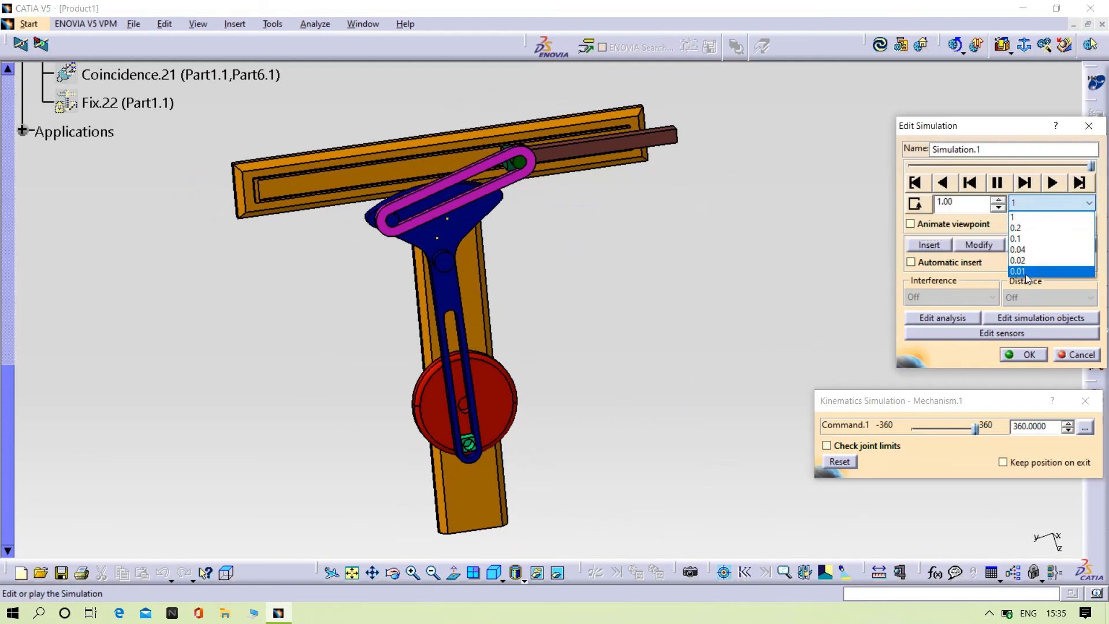
click(1023, 271)
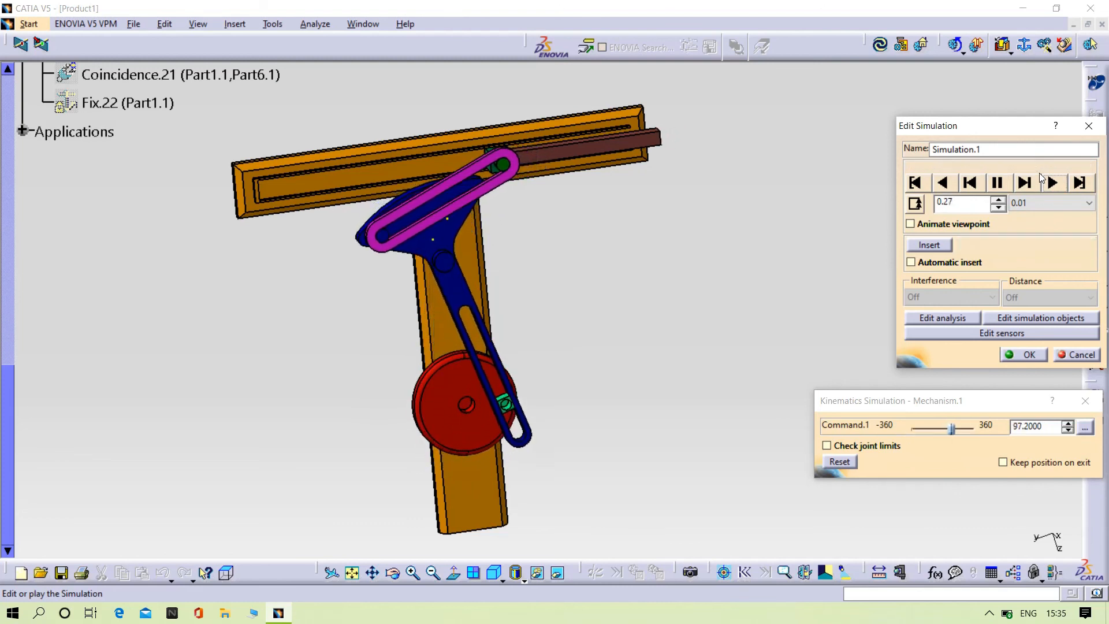
click(1023, 201)
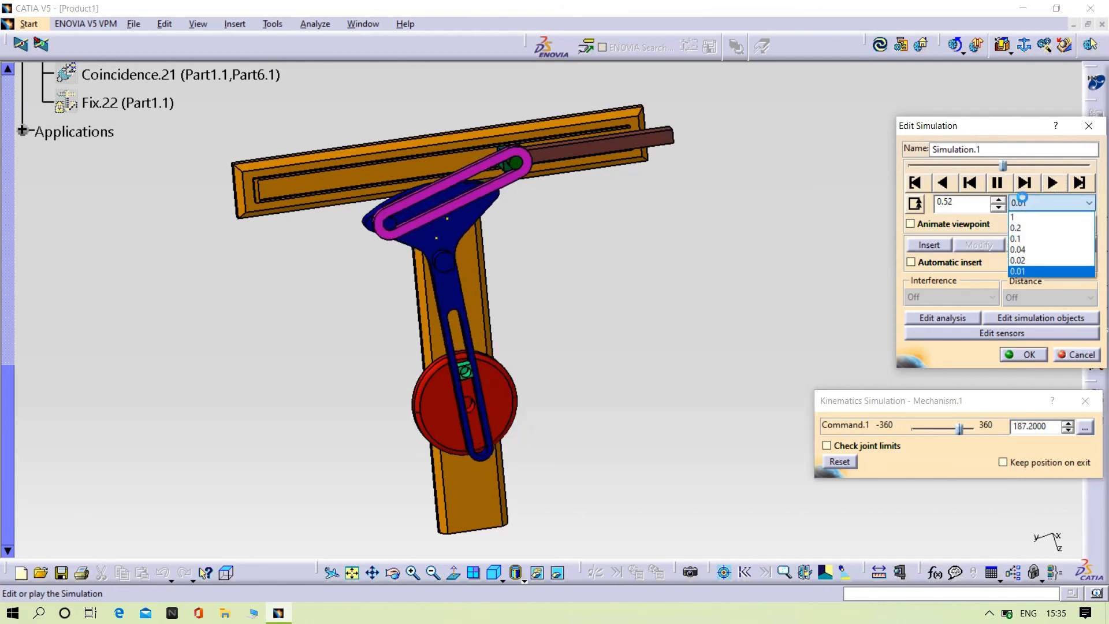
click(1021, 249)
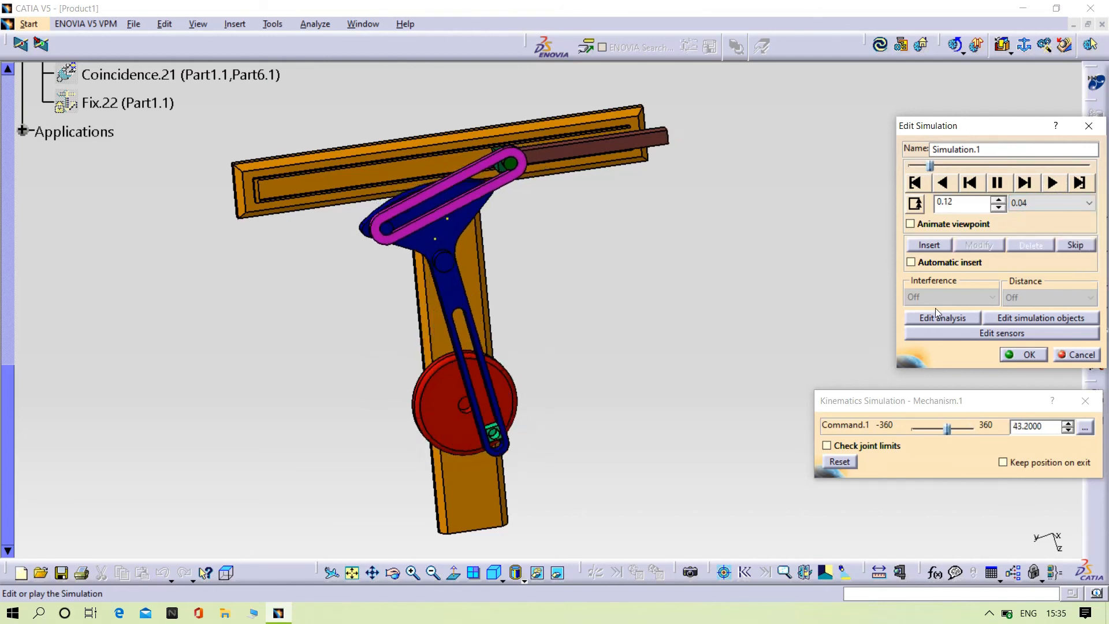